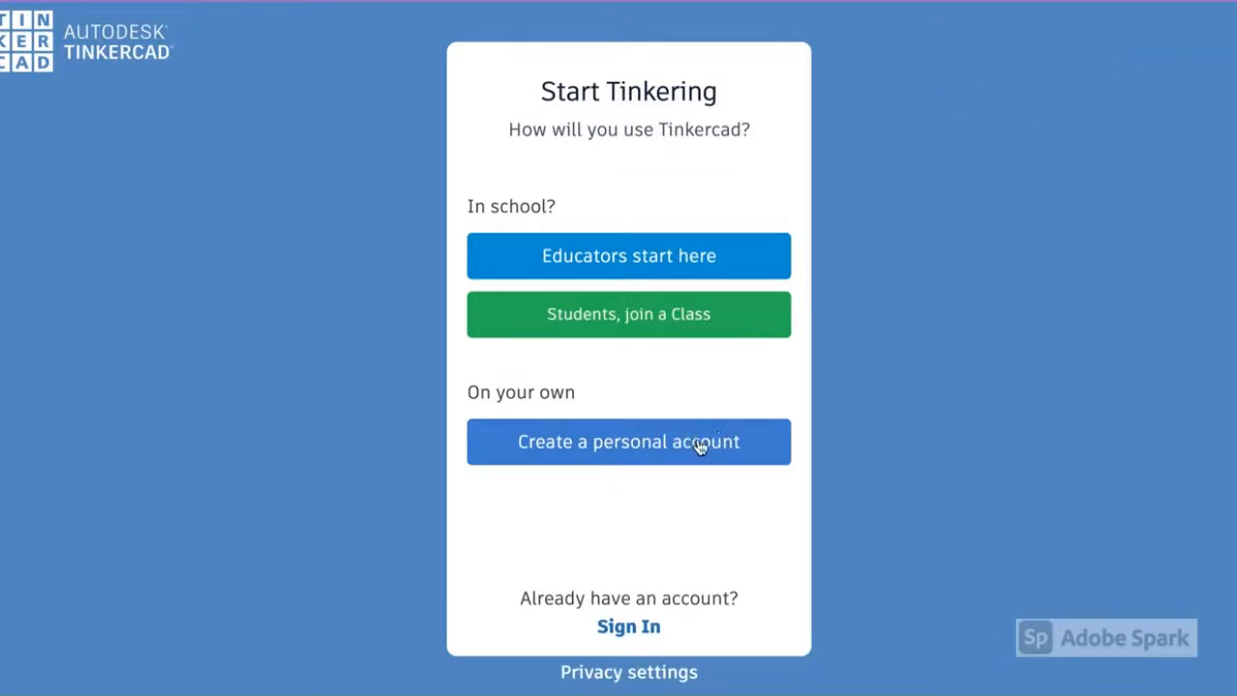
- Join a class as a student by entering the teacher's class code and proceeding to the class
click(654, 323)
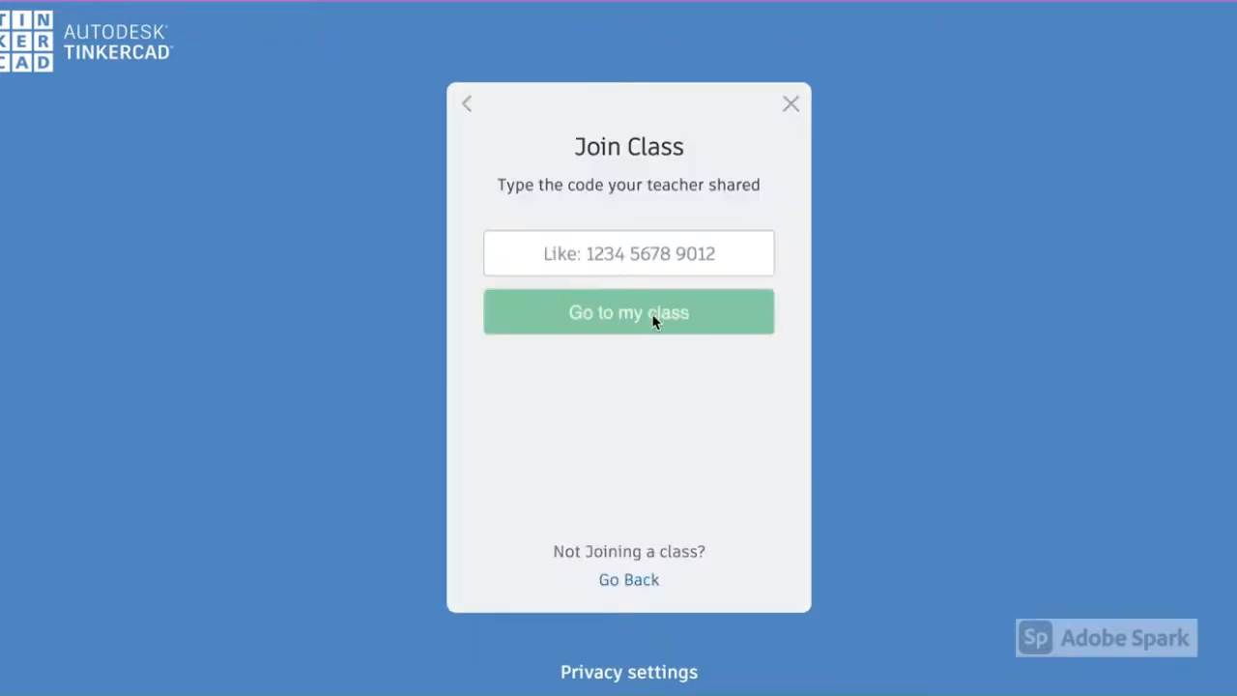
click(628, 246)
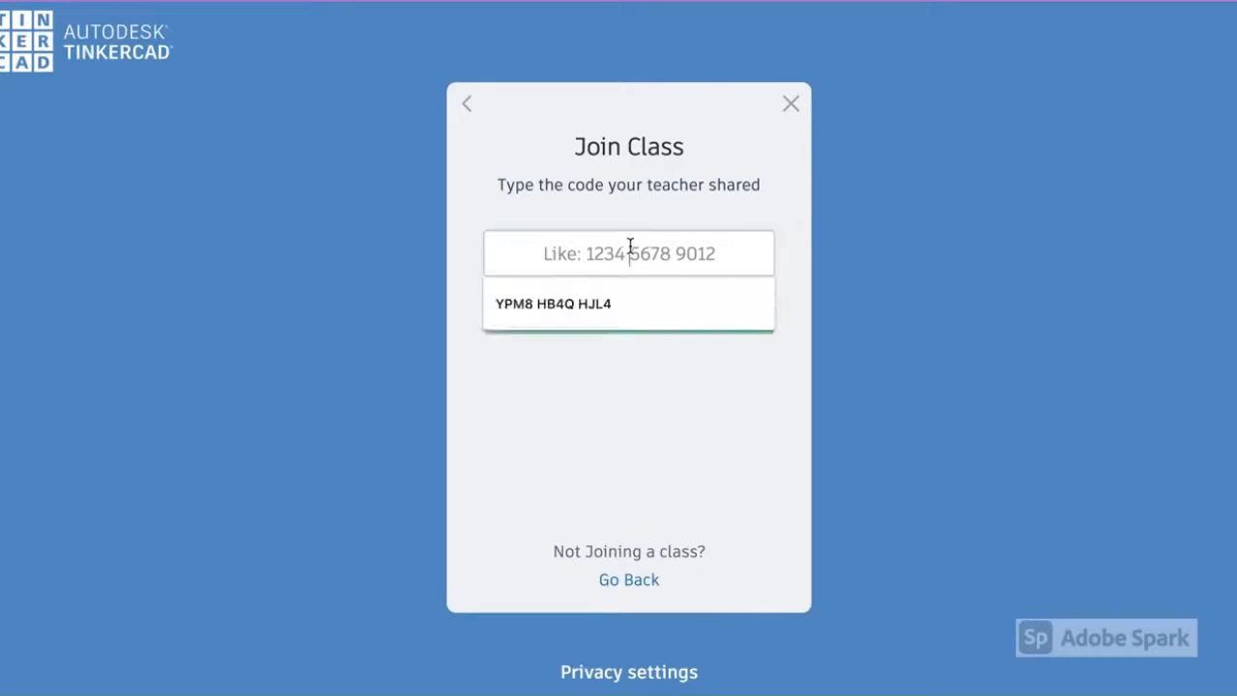
click(584, 305)
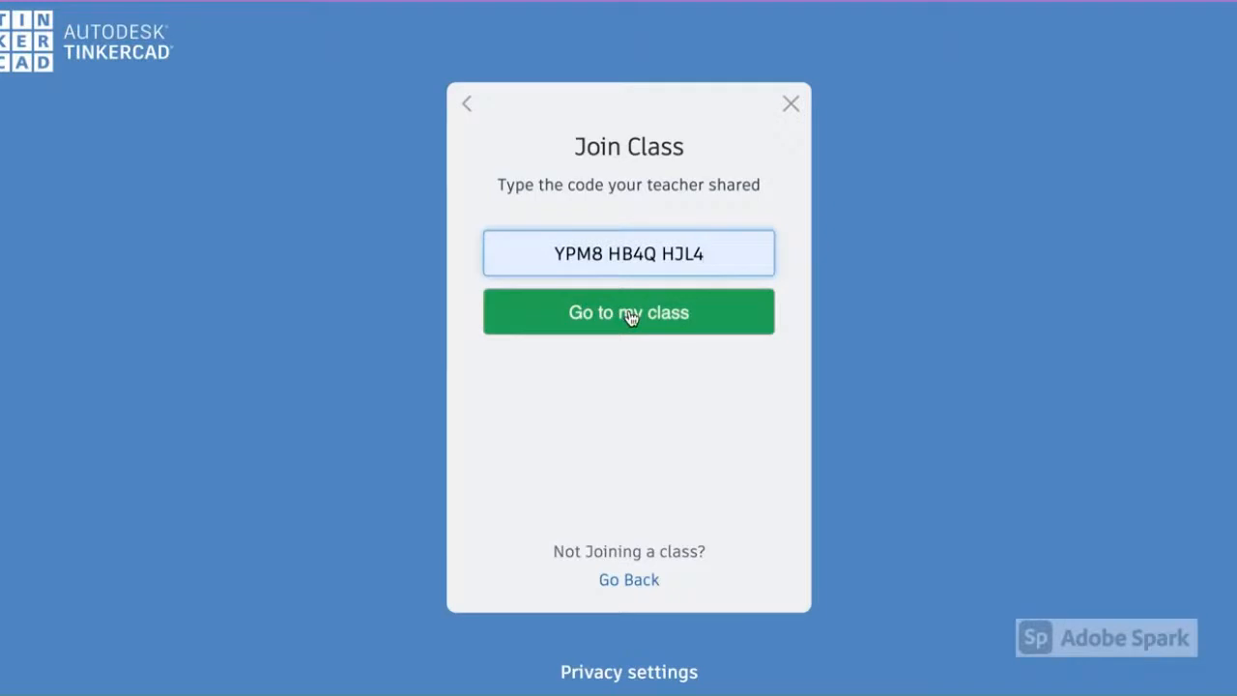
click(630, 317)
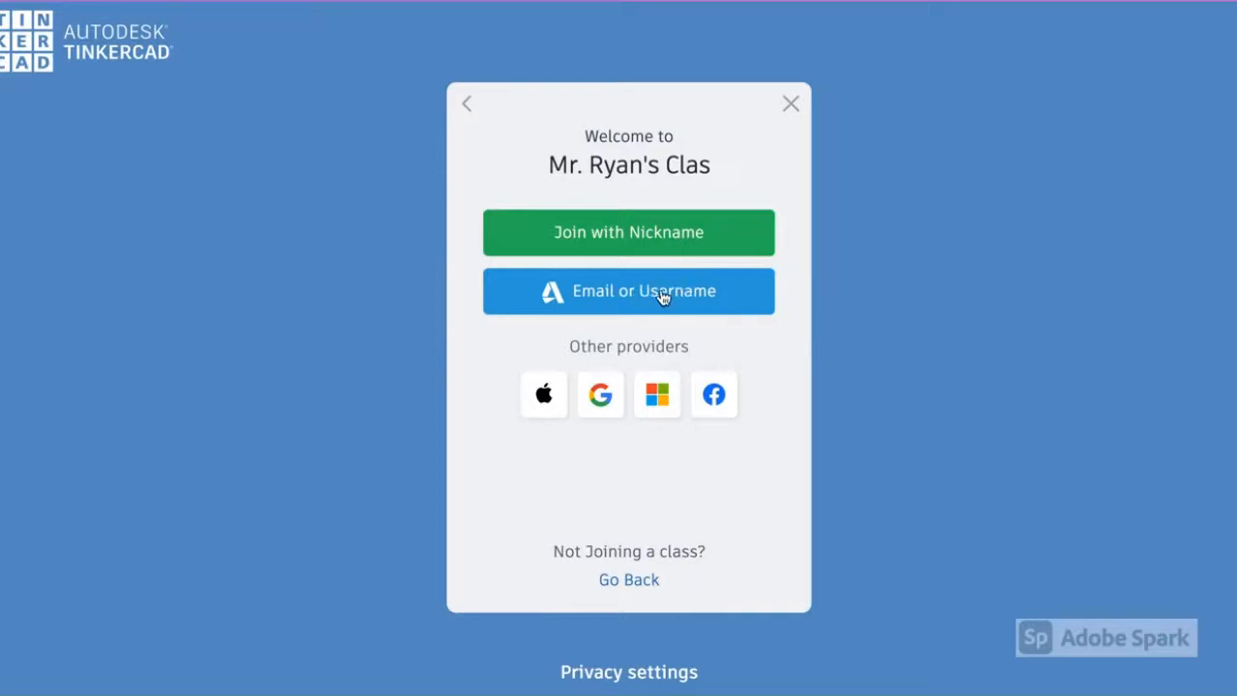
- Sign in to the class with a nickname, entering the student's assigned nickname and confirming it
click(645, 232)
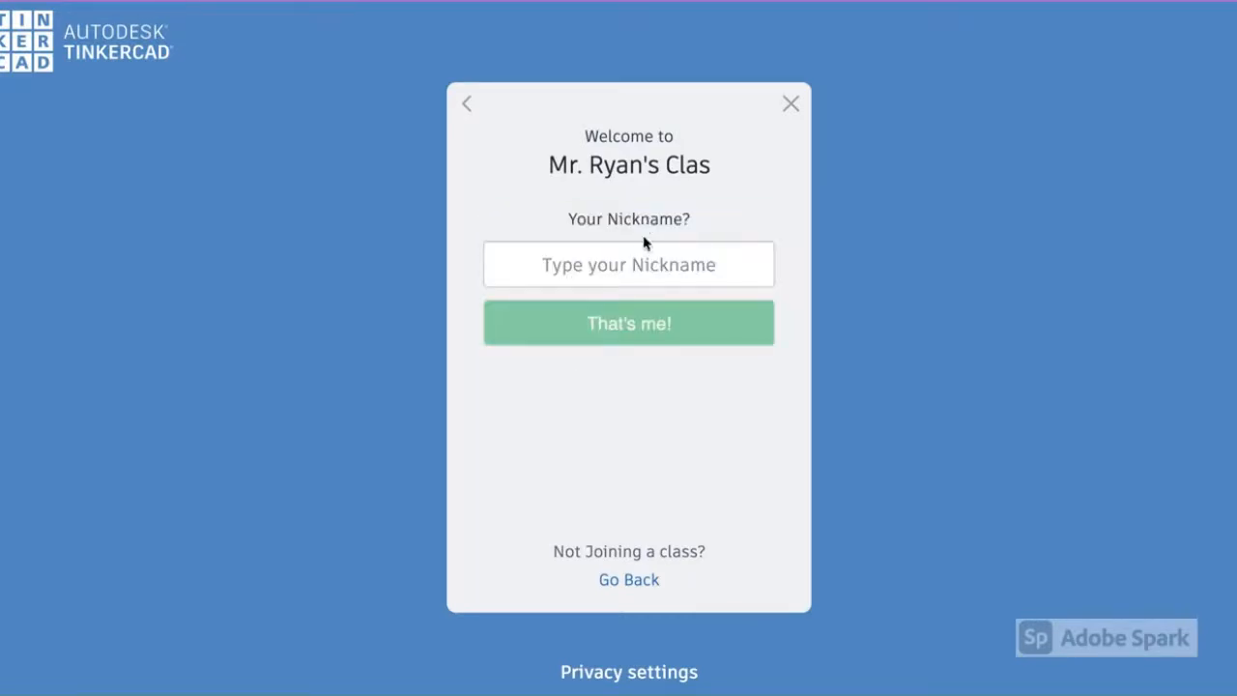
click(635, 262)
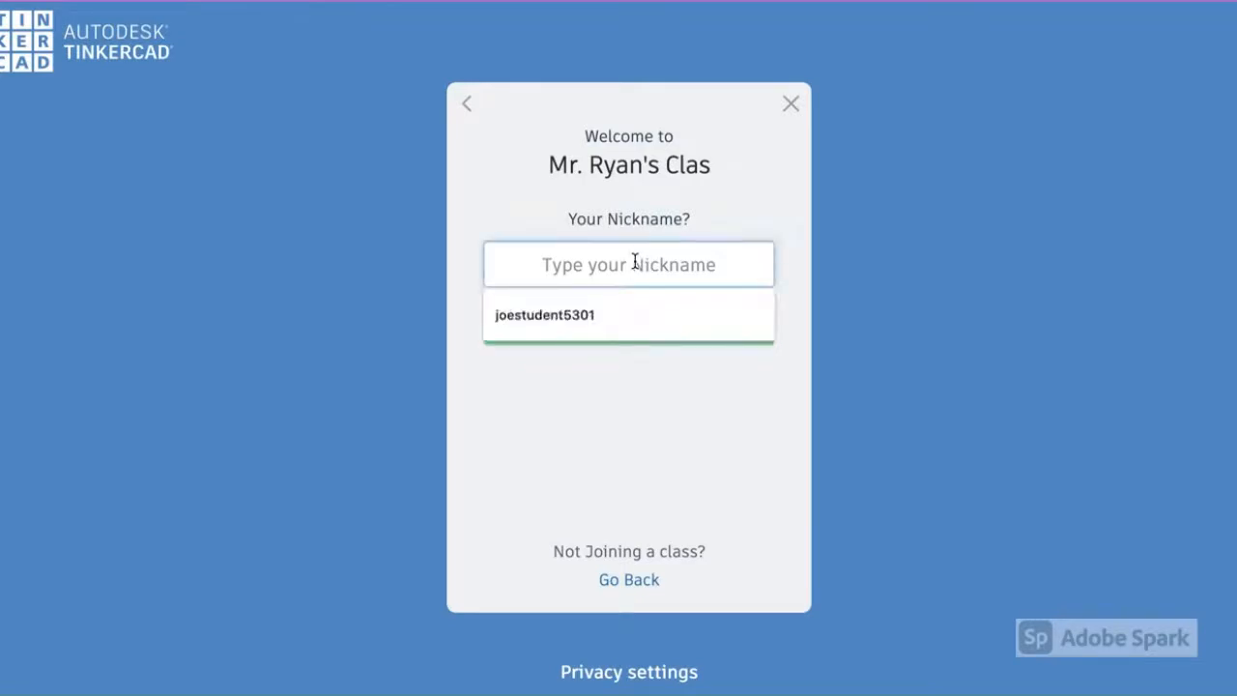
click(580, 316)
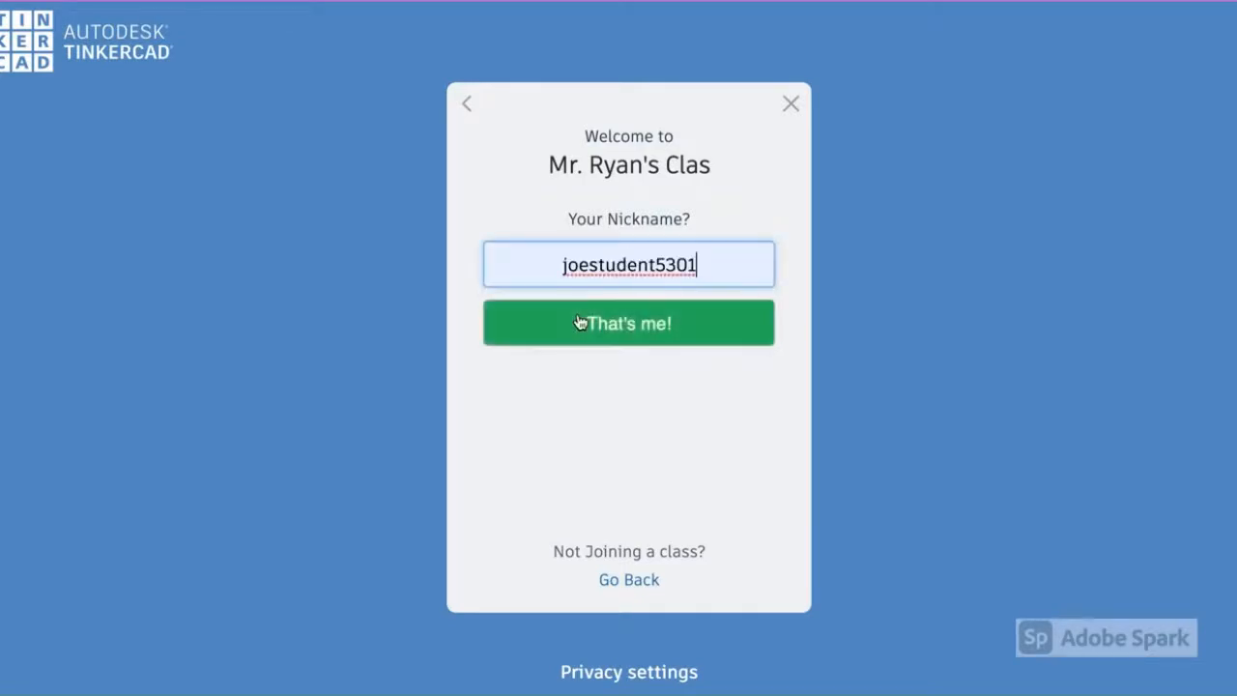
click(613, 323)
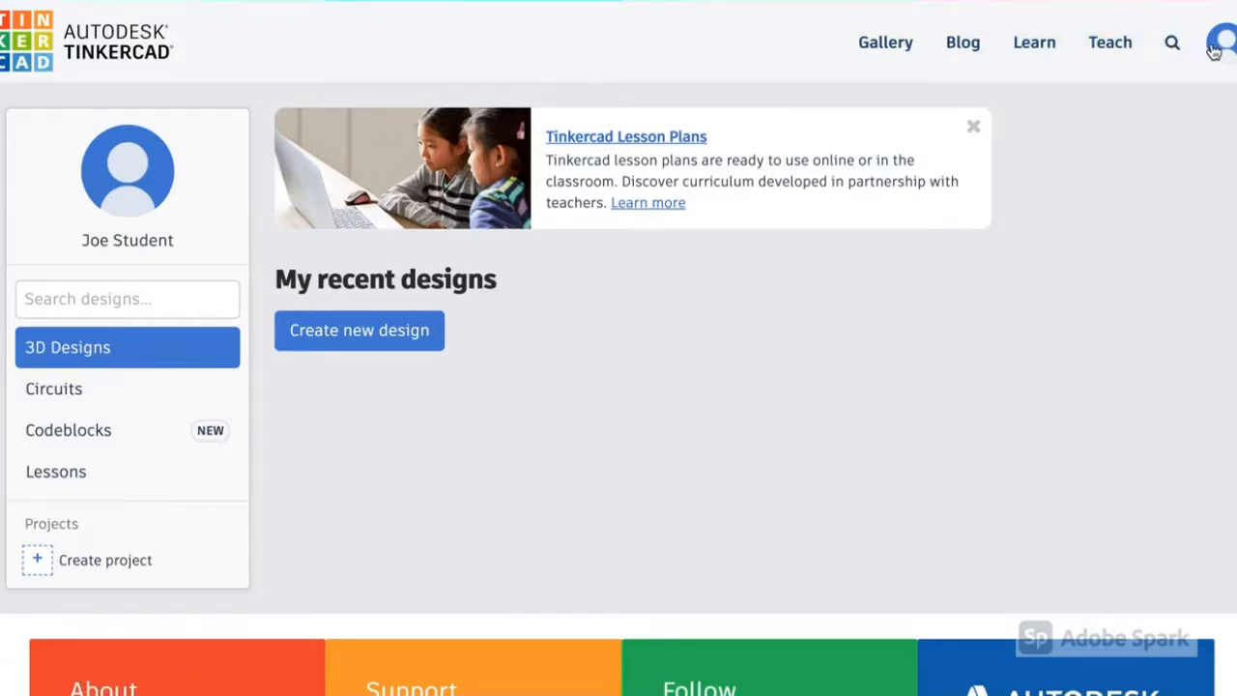
- Open the full list of 3D Starters in the Learn section
click(1034, 43)
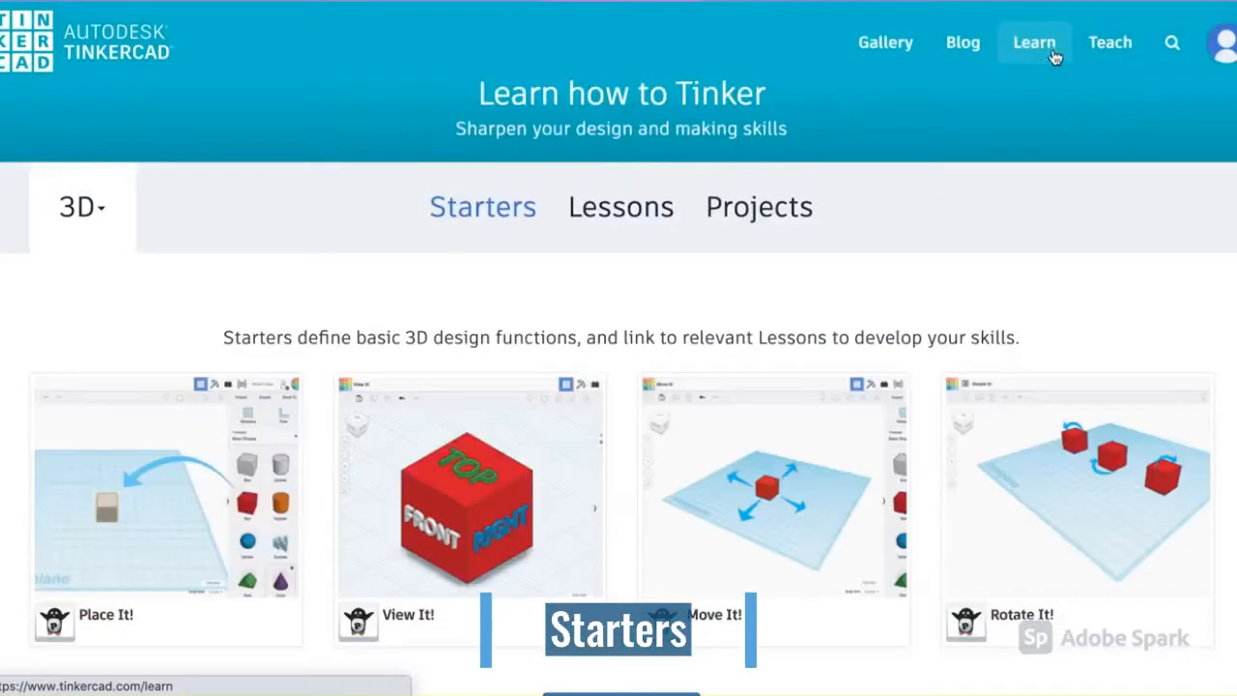
scroll(1044, 72, down, 1)
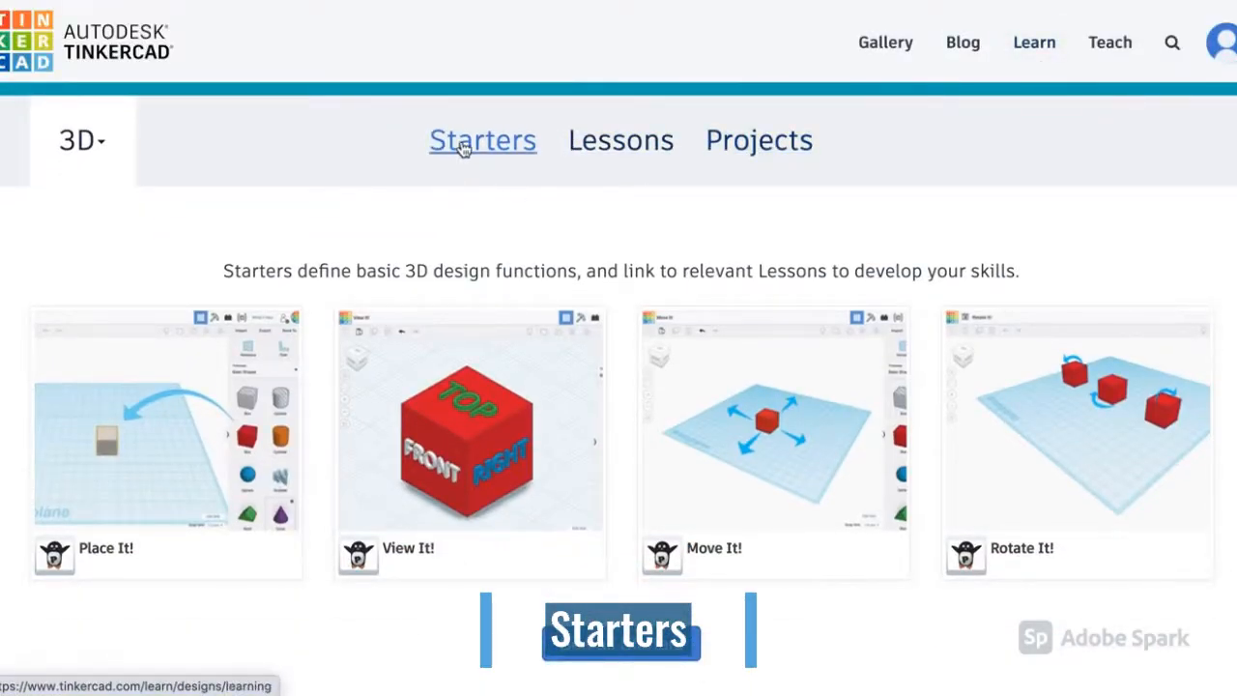
scroll(462, 145, down, 1)
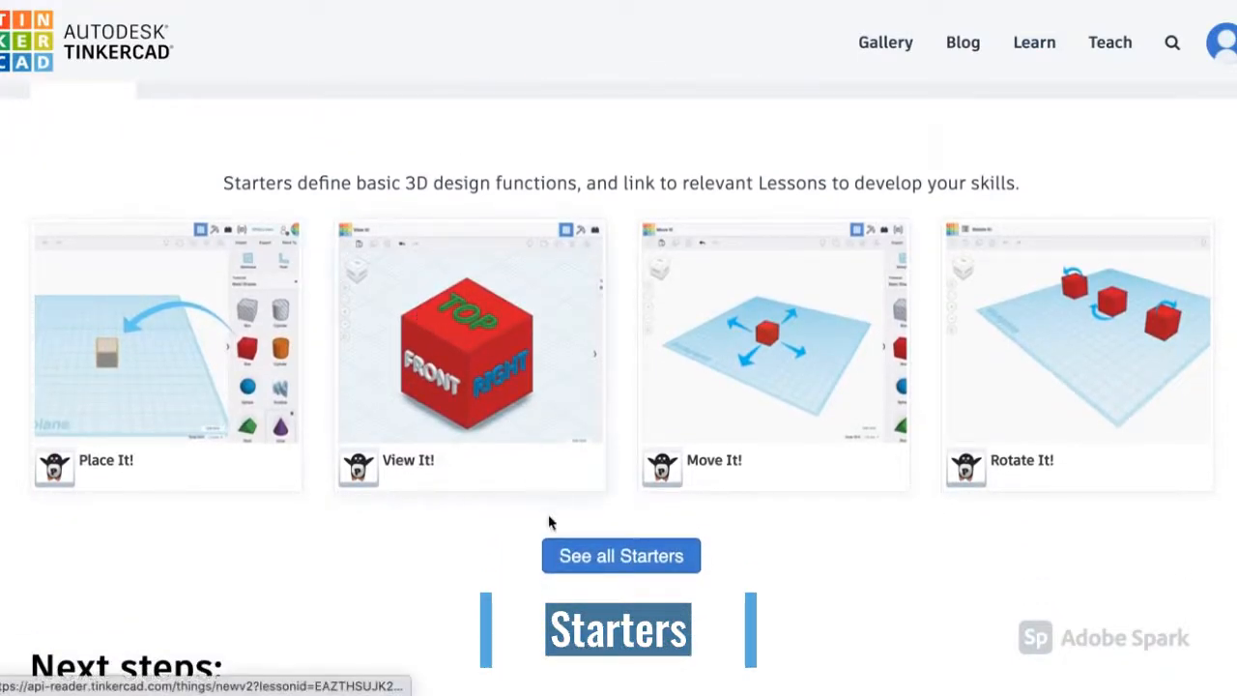
click(606, 556)
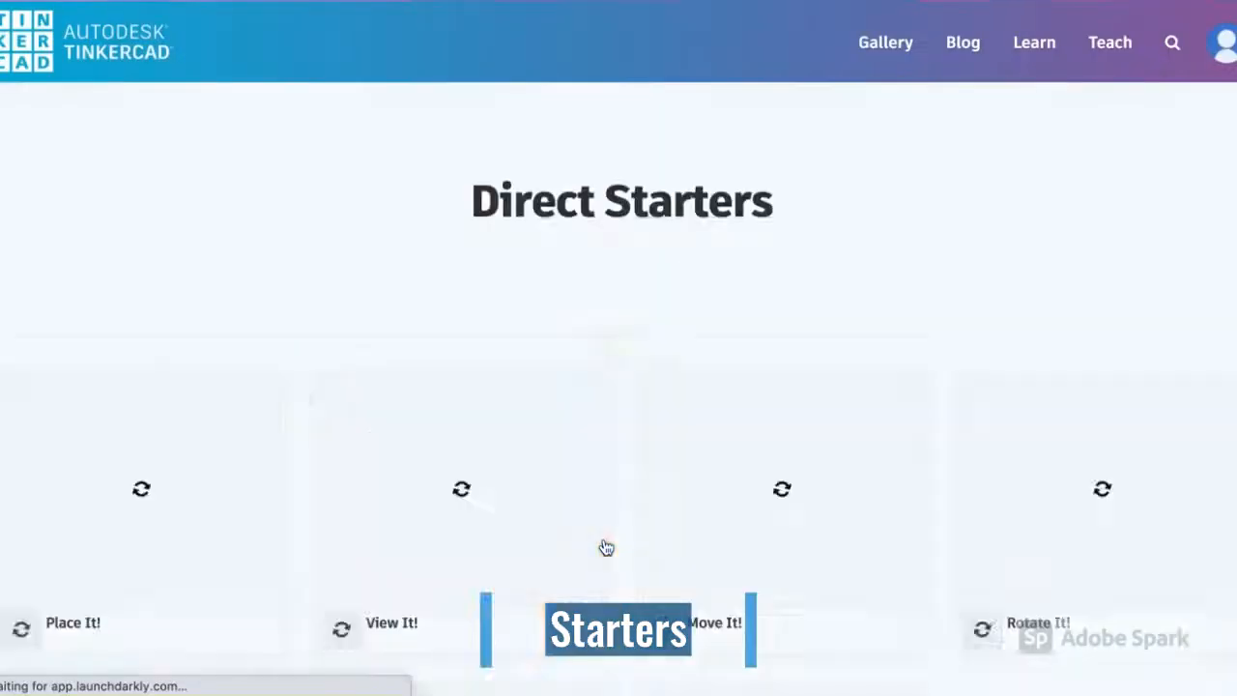
- Look through the Direct Starters and open the Place It! lesson
scroll(563, 255, down, 2)
scroll(563, 257, down, 1)
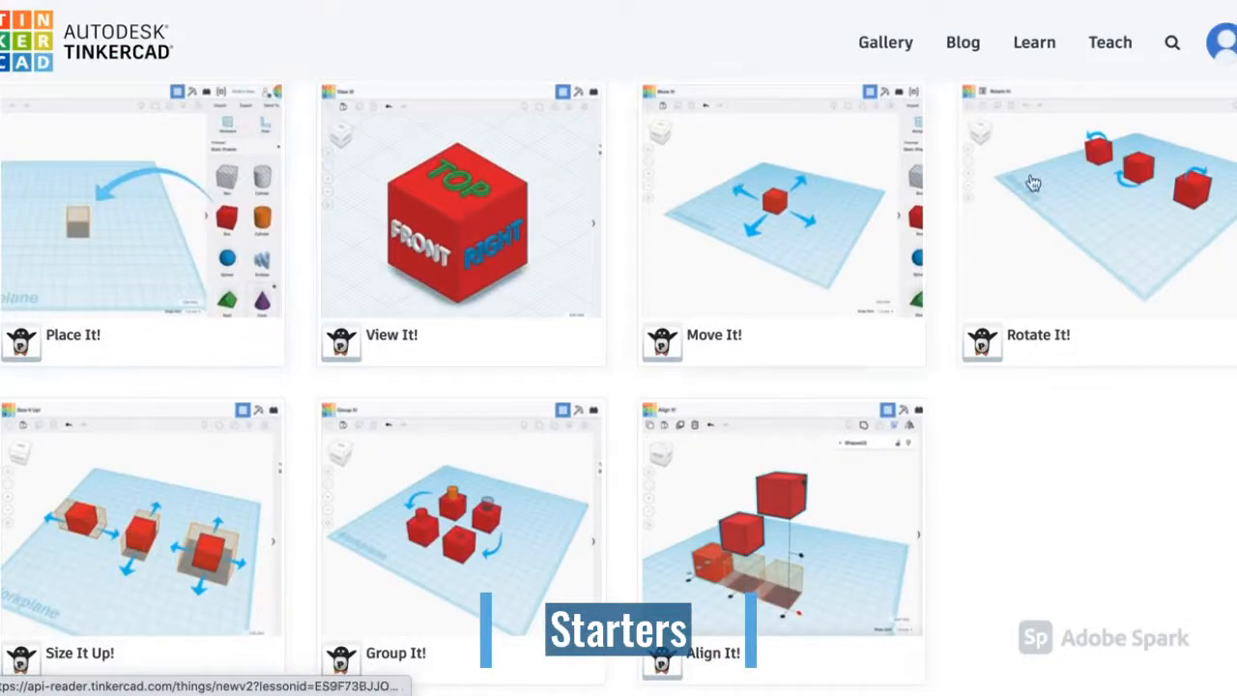
scroll(1071, 191, down, 2)
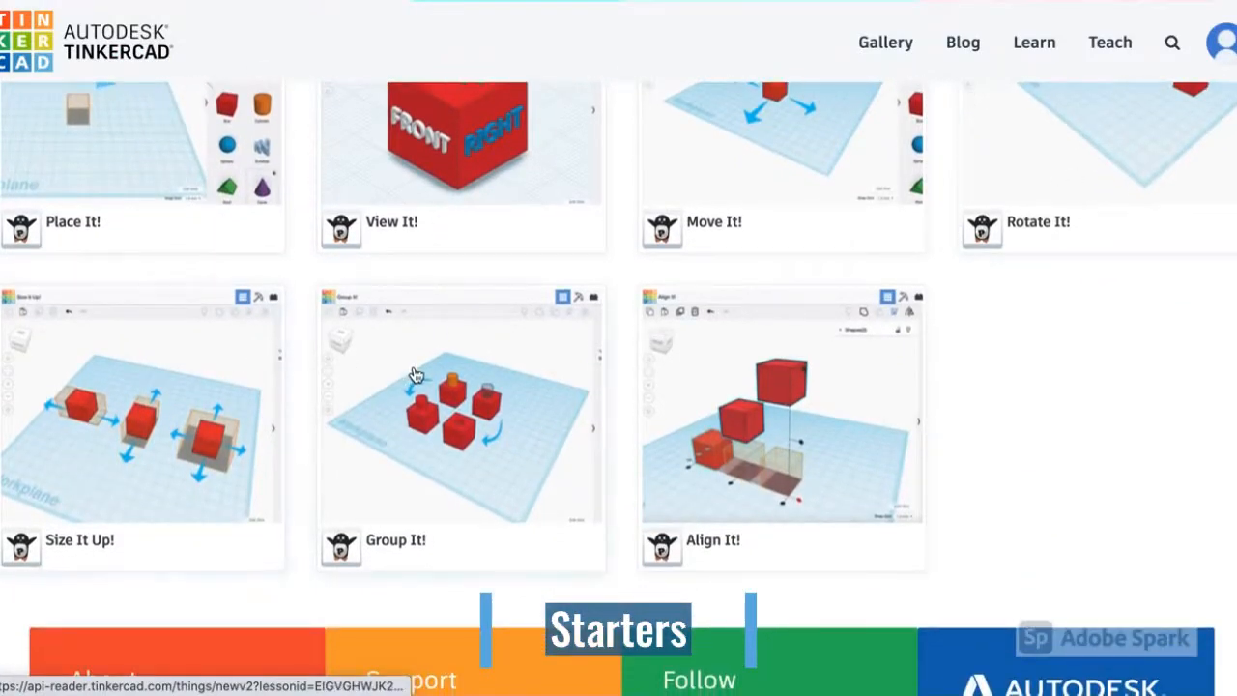
scroll(787, 381, up, 3)
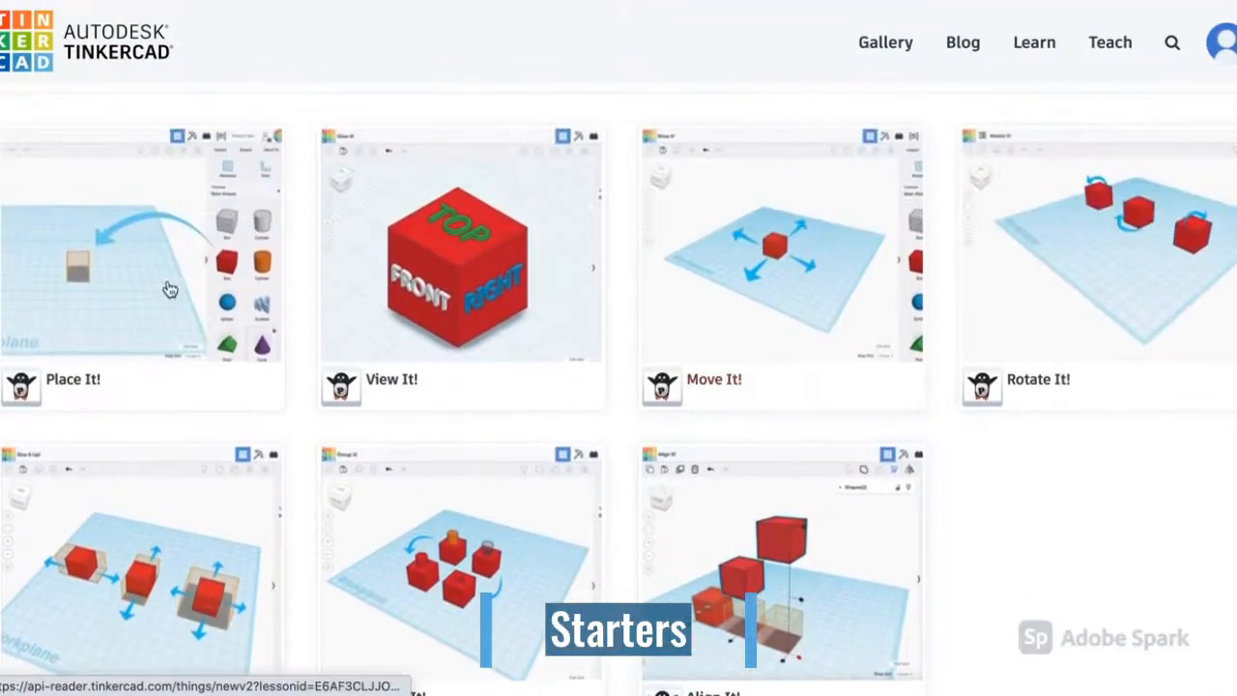
click(146, 277)
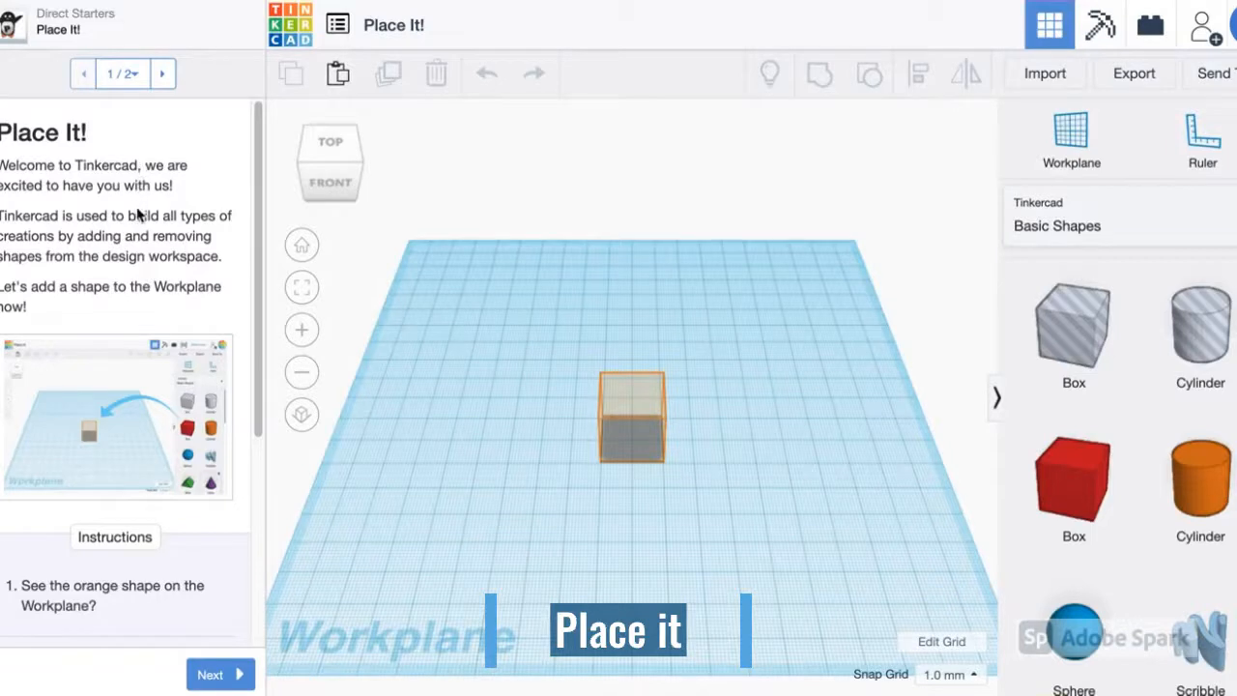
- Follow the Place It! instructions and place a solid red Box on the orange hint on the Workplane
scroll(137, 215, down, 5)
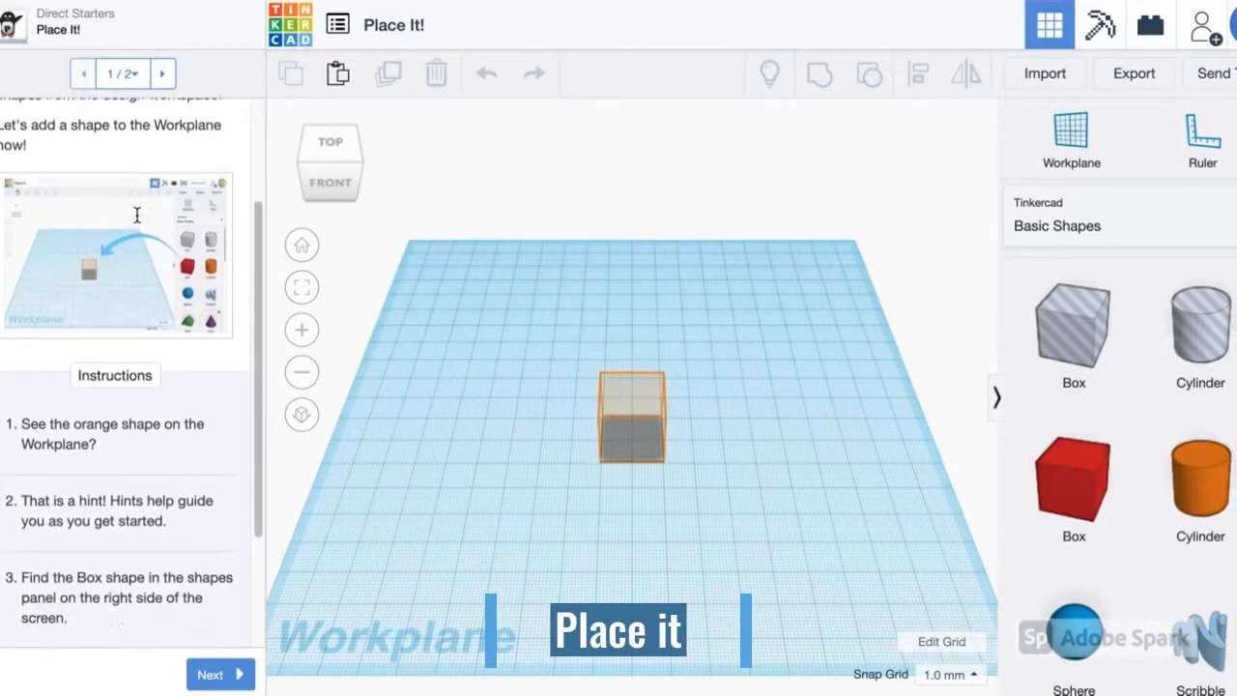
scroll(137, 214, down, 2)
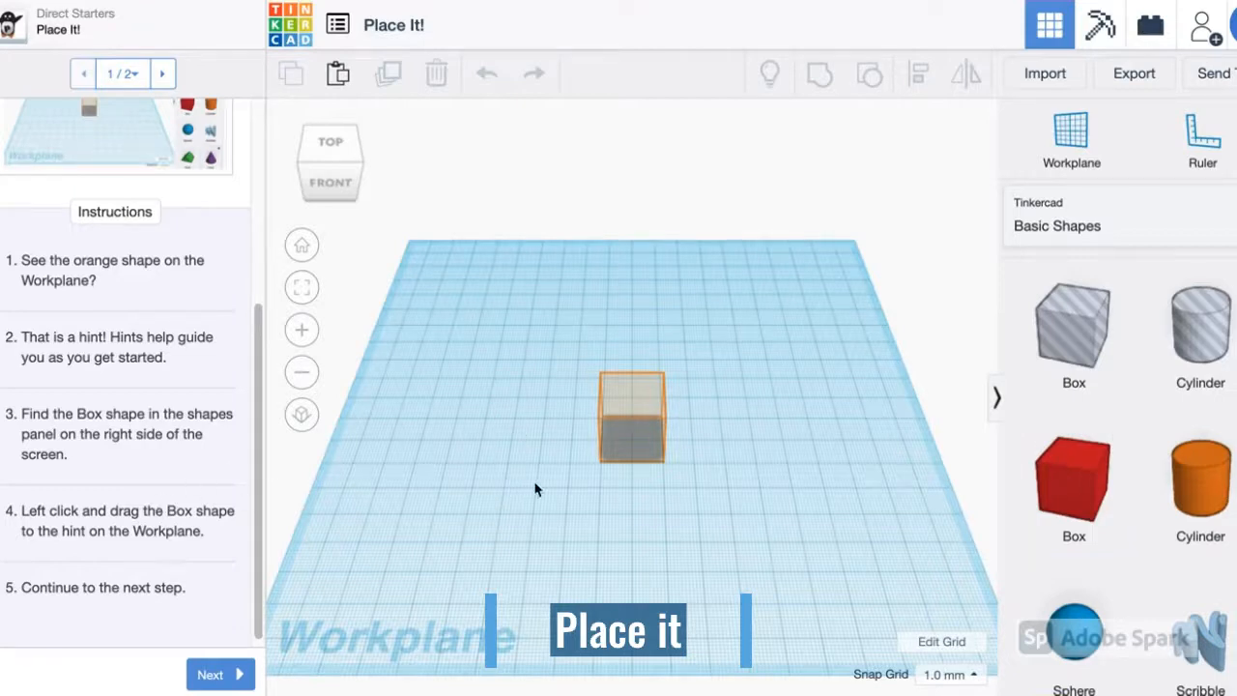
drag(1080, 465, 635, 441)
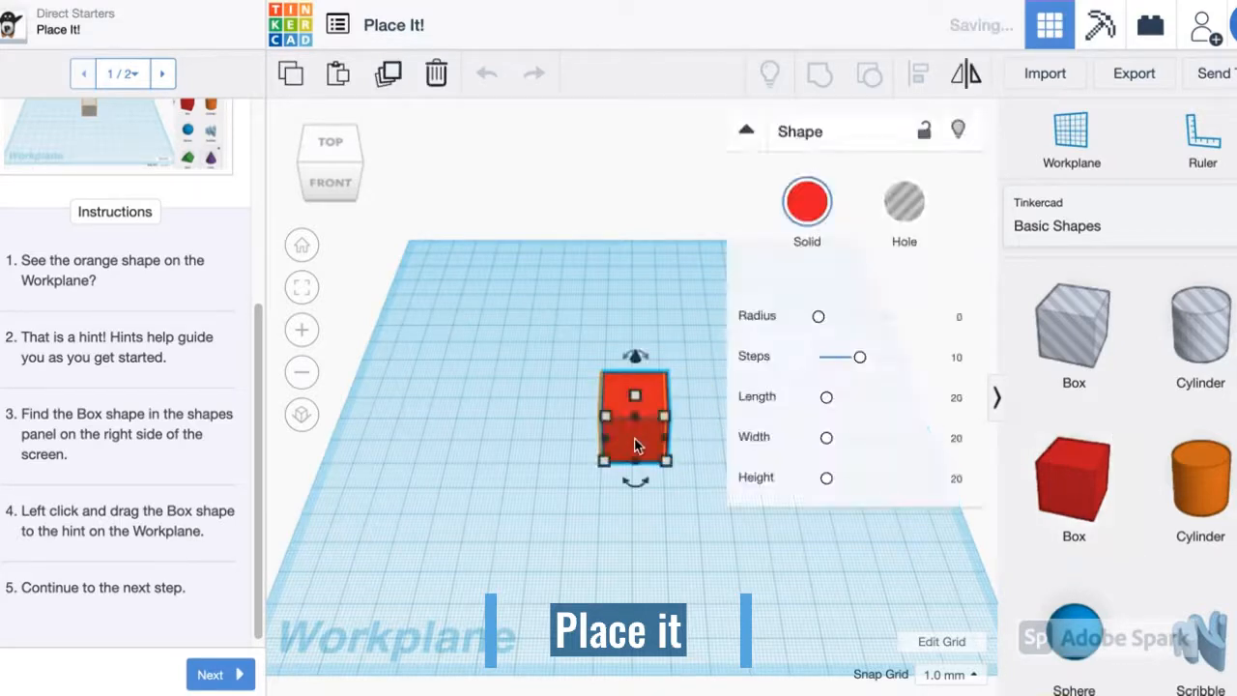
- Finish the Place It! lesson and continue to the View It! lesson
scroll(163, 476, down, 1)
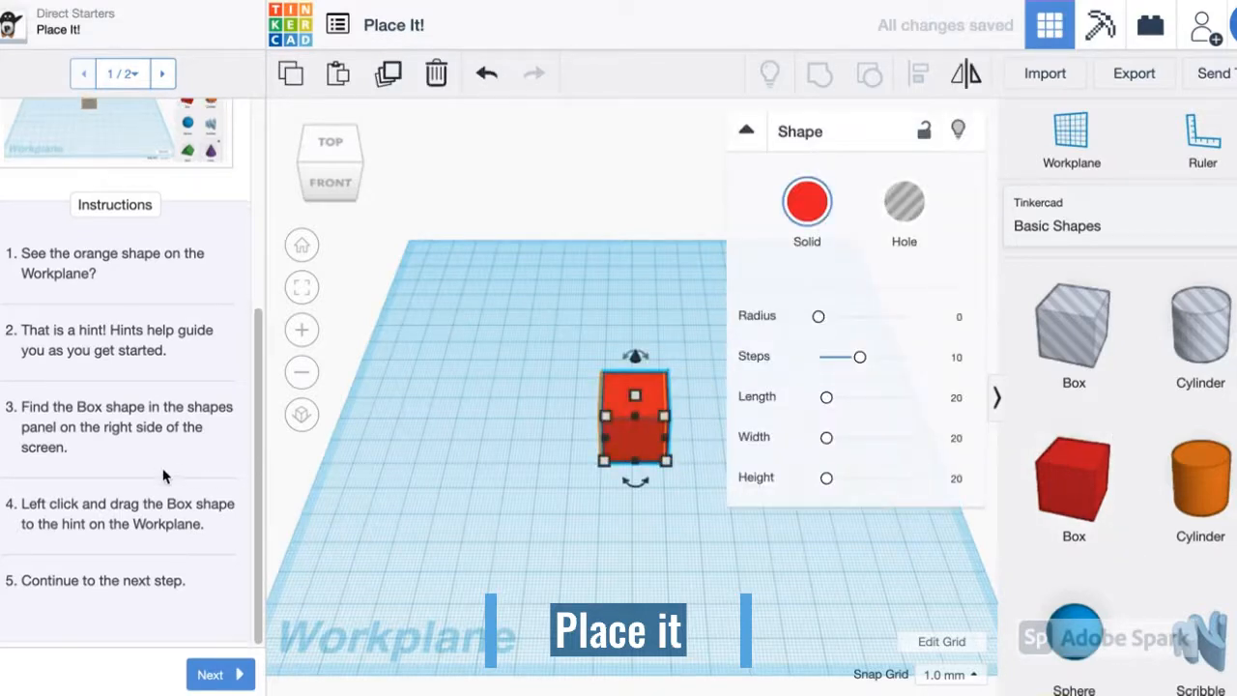
click(218, 675)
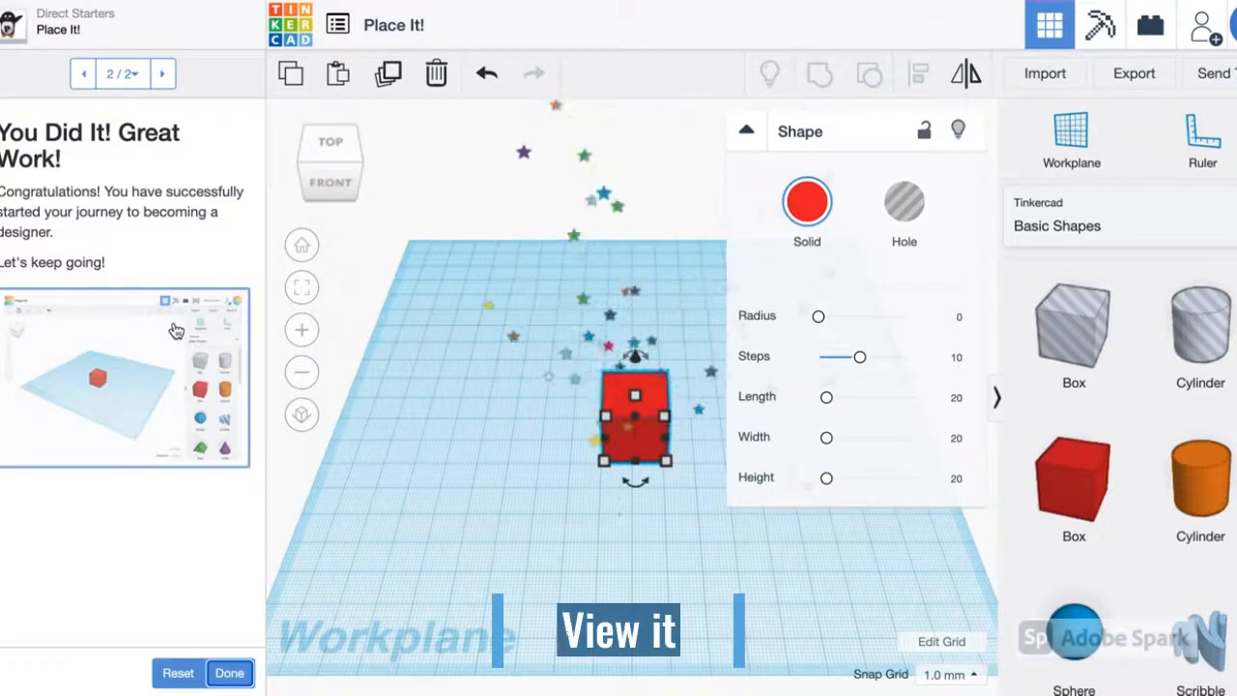
click(230, 672)
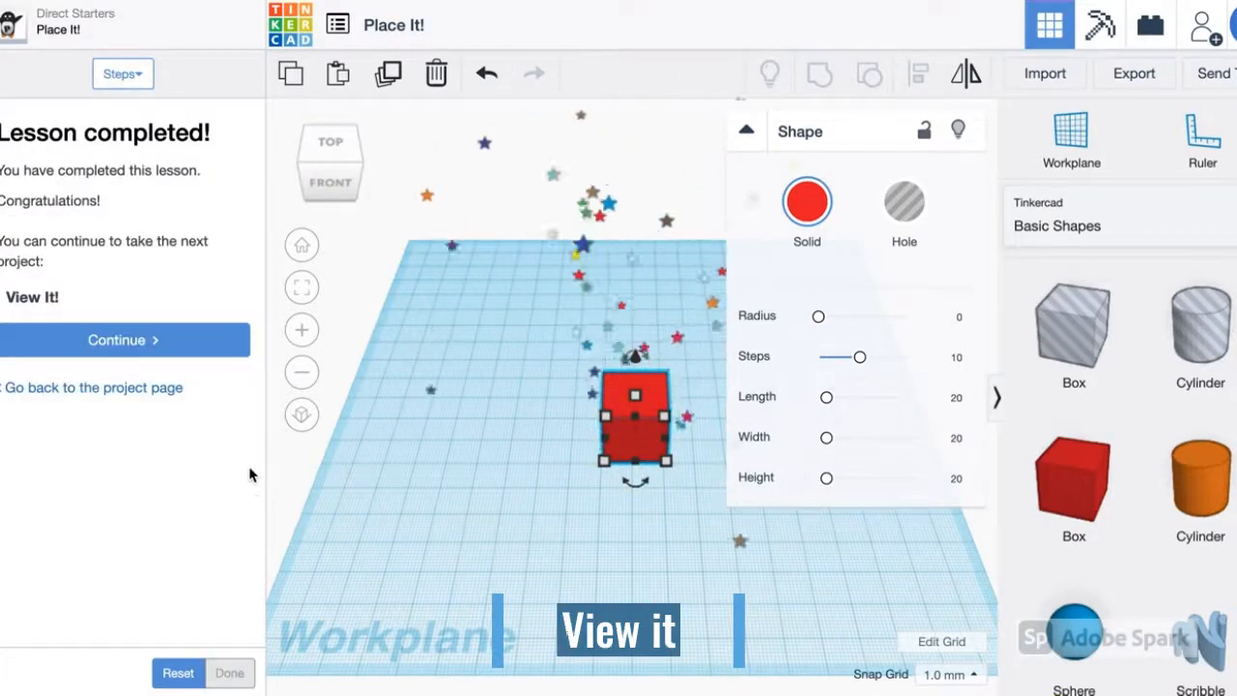
click(197, 339)
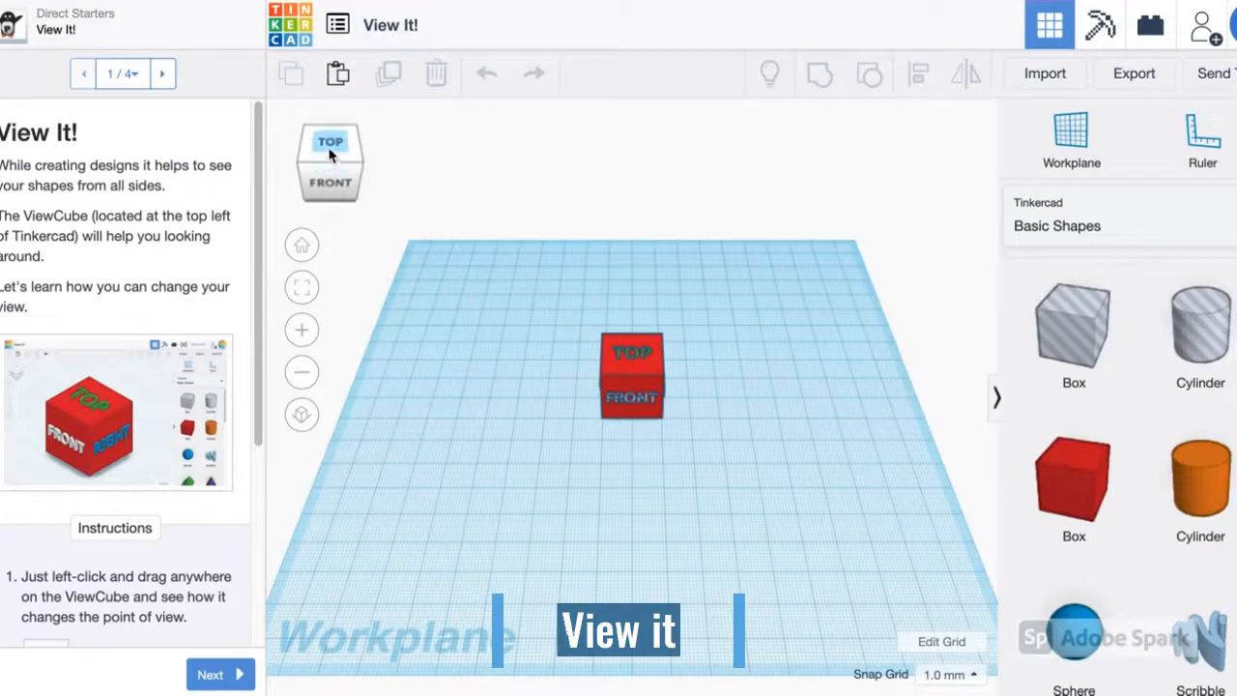
- Read the View It! instructions and practise rotating the view with the ViewCube to the top, right, back and left faces
scroll(175, 219, down, 2)
scroll(175, 219, down, 4)
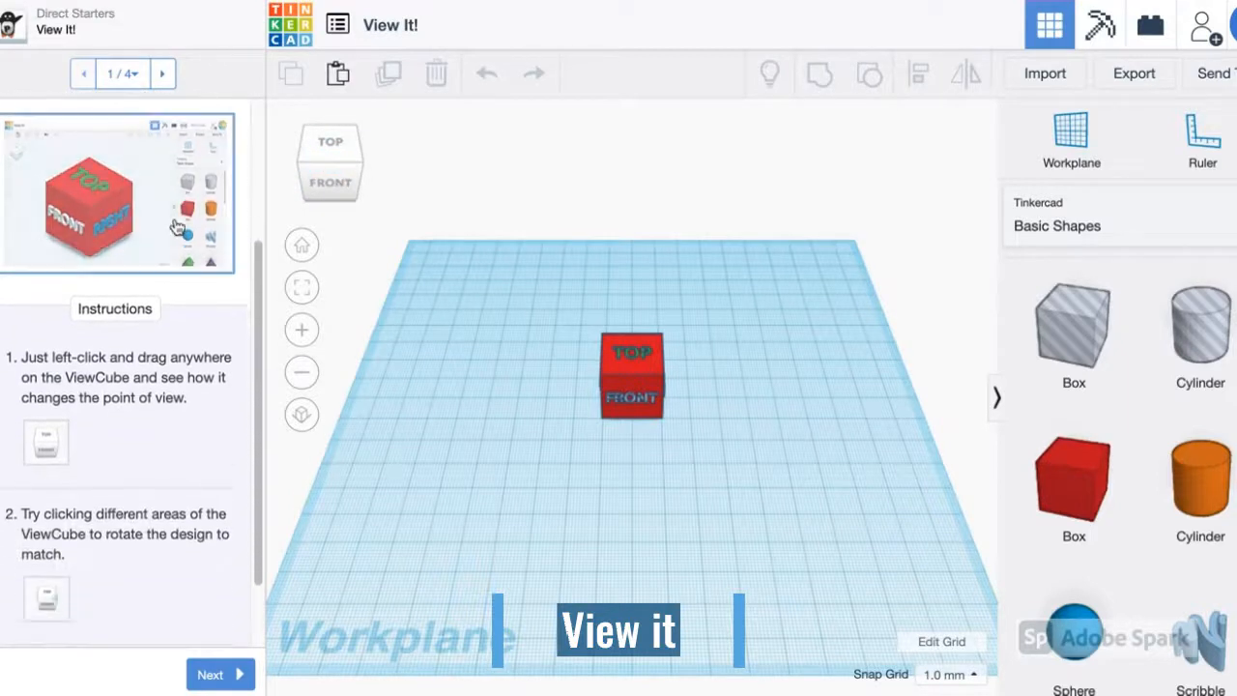
scroll(176, 226, down, 2)
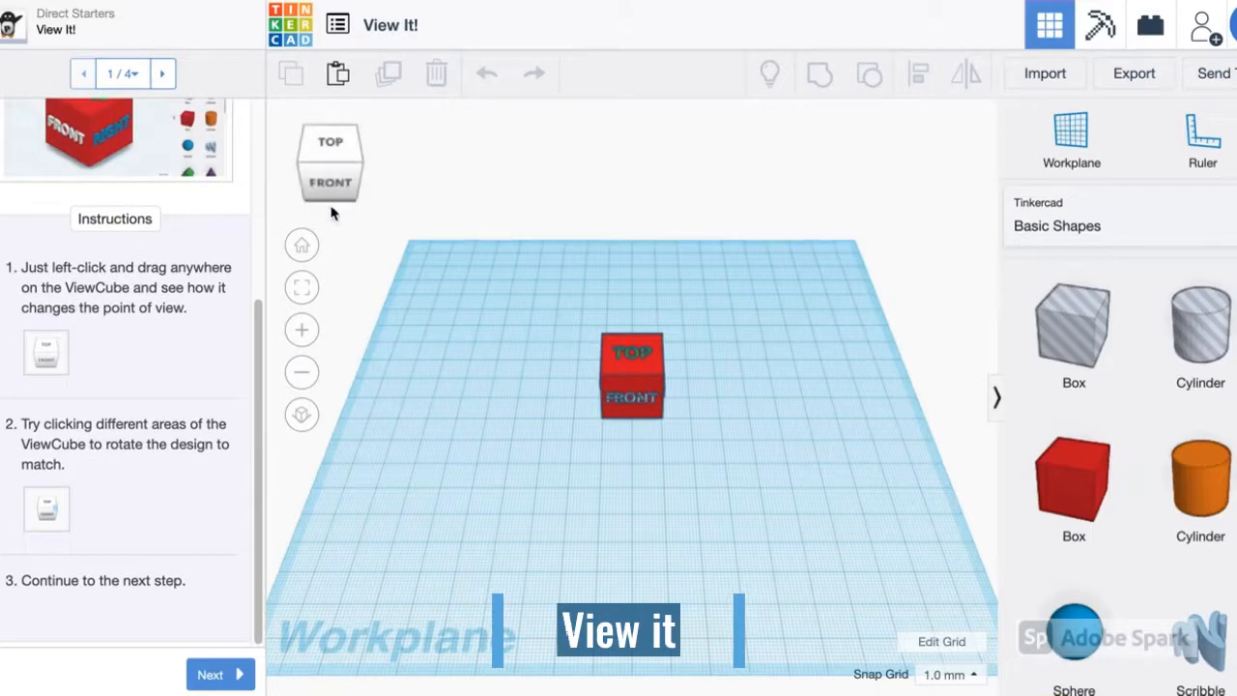
mouse_move(355, 171)
mouse_down()
mouse_move(318, 169)
mouse_move(333, 161)
mouse_move(365, 181)
mouse_up()
click(366, 183)
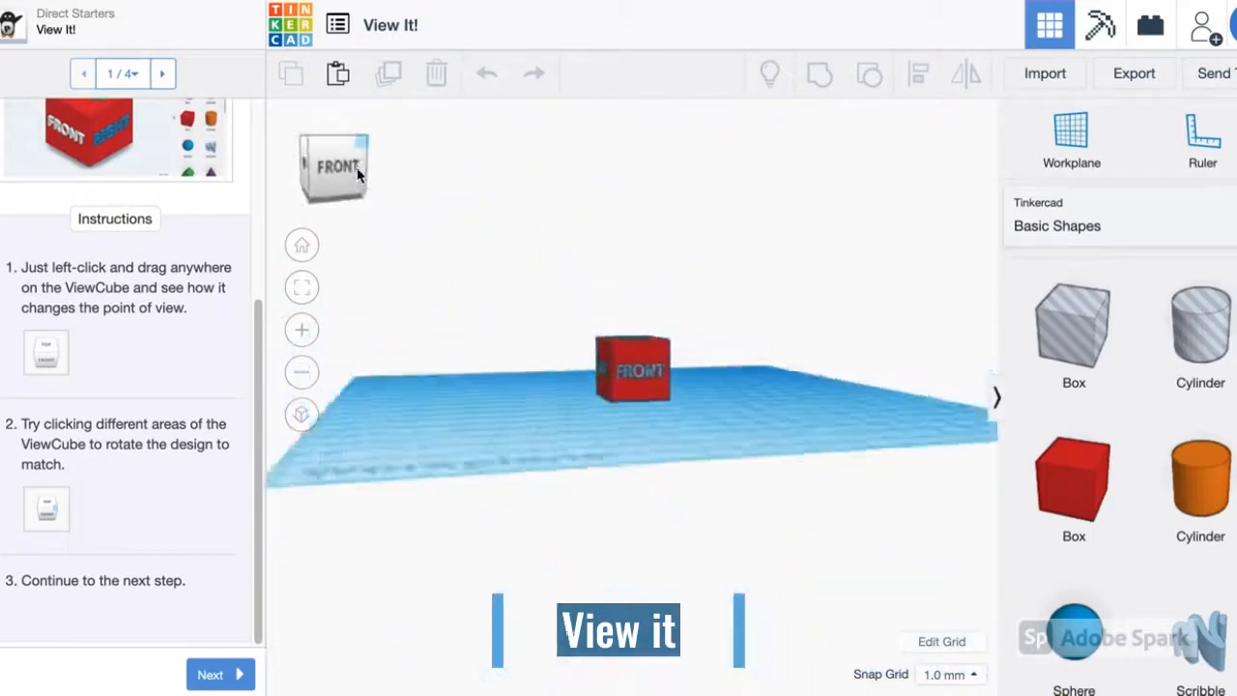
click(353, 182)
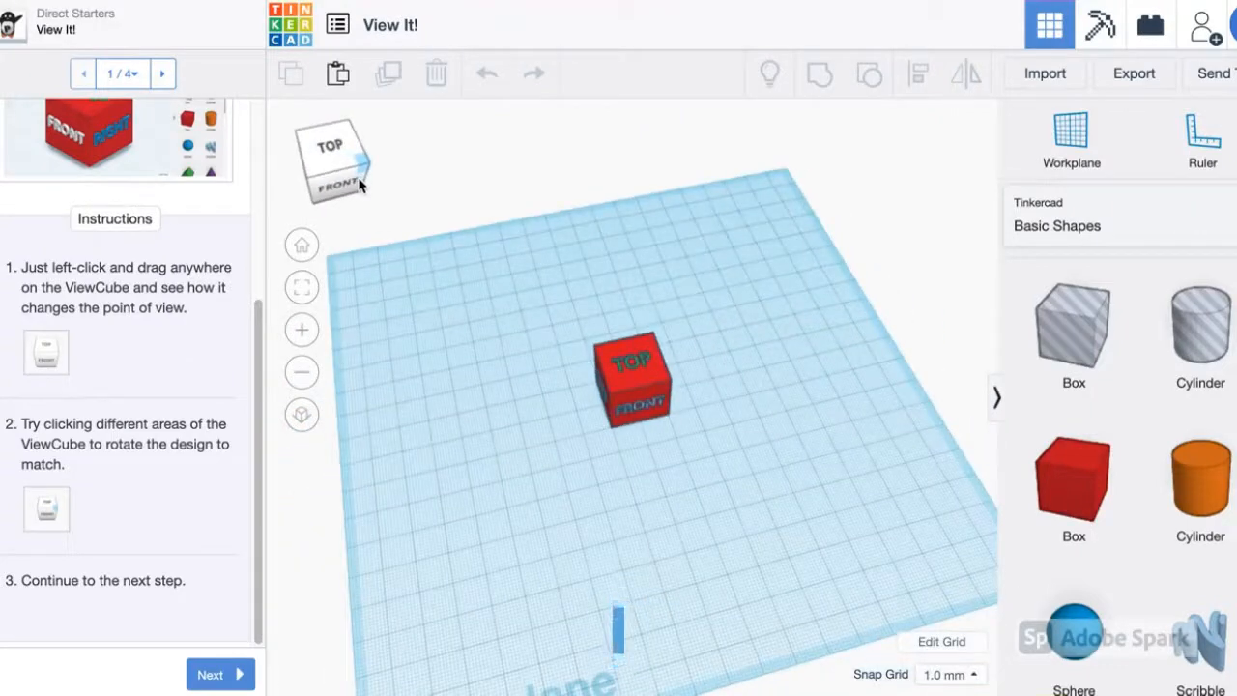
click(337, 164)
click(355, 163)
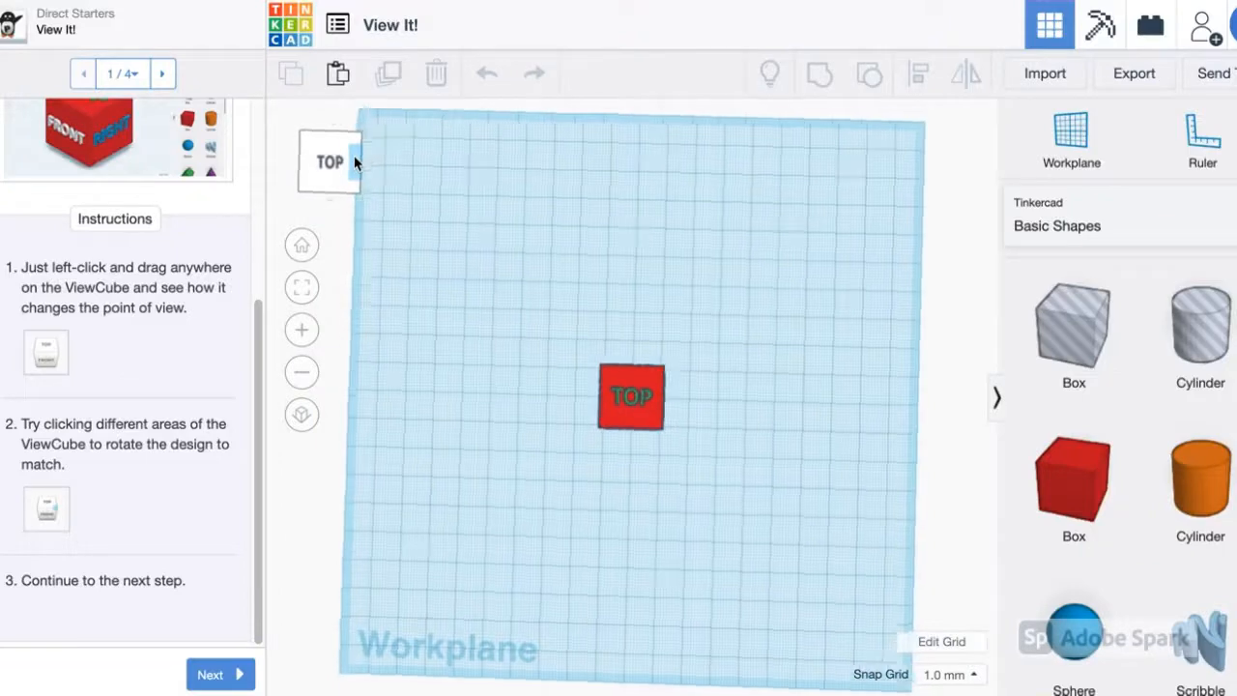
click(329, 192)
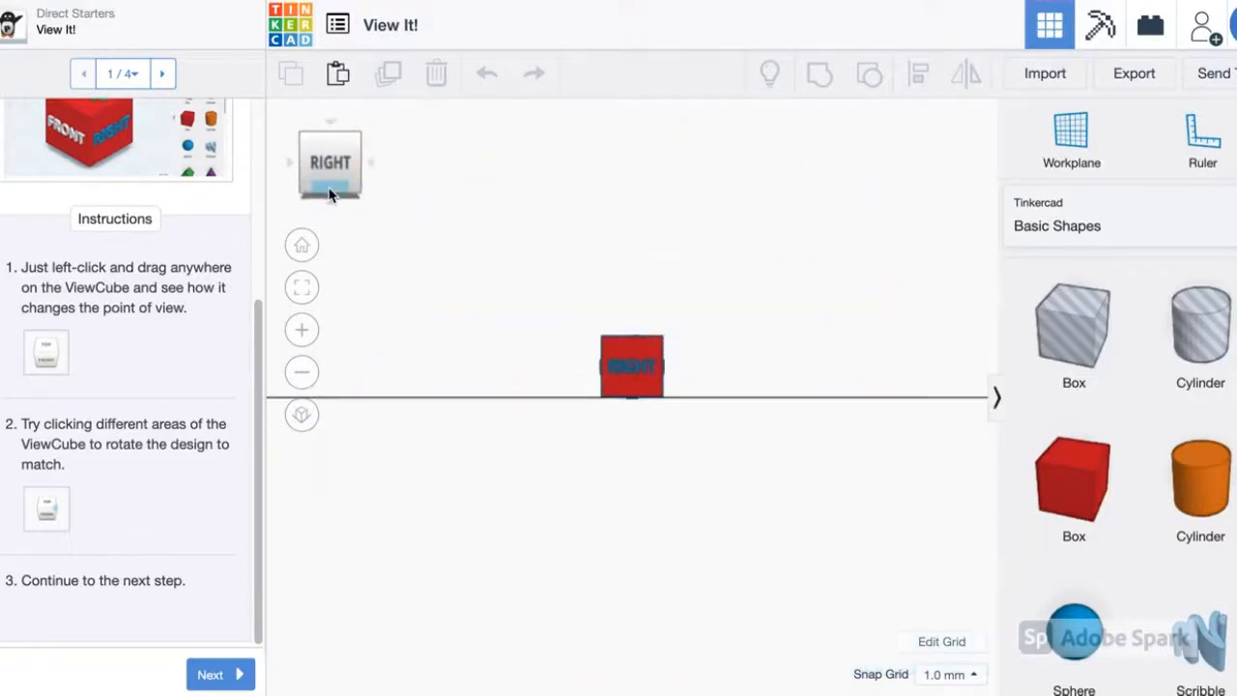
click(370, 163)
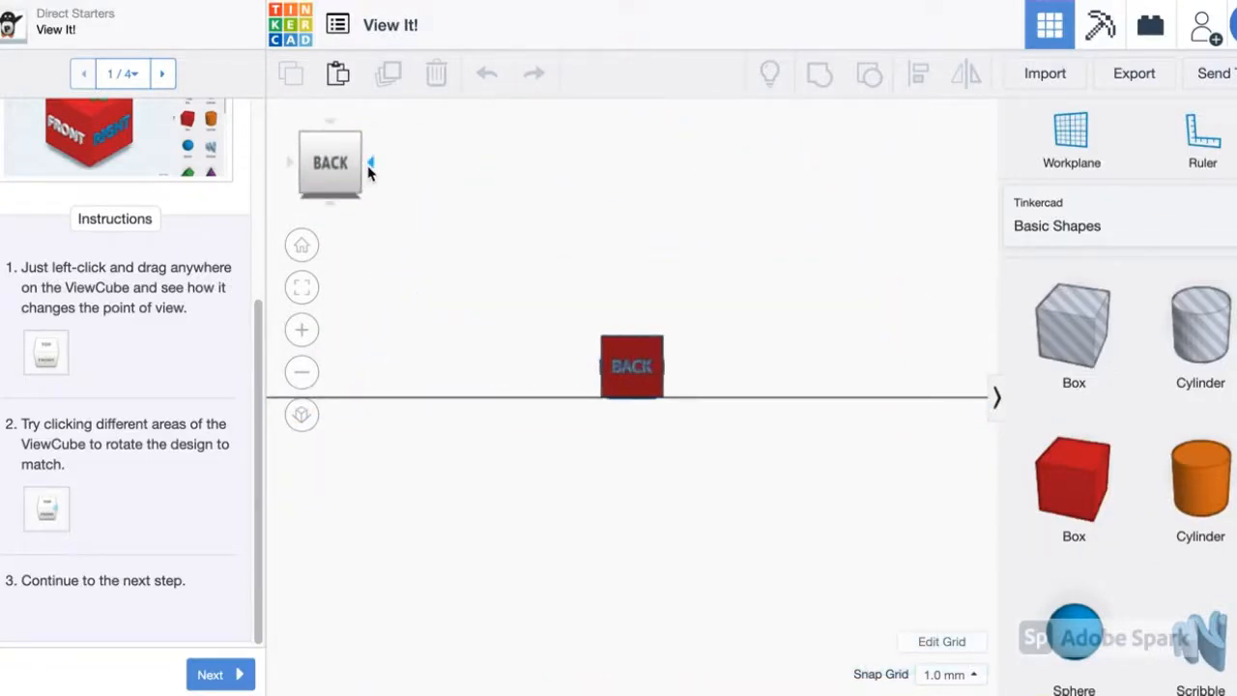
click(369, 164)
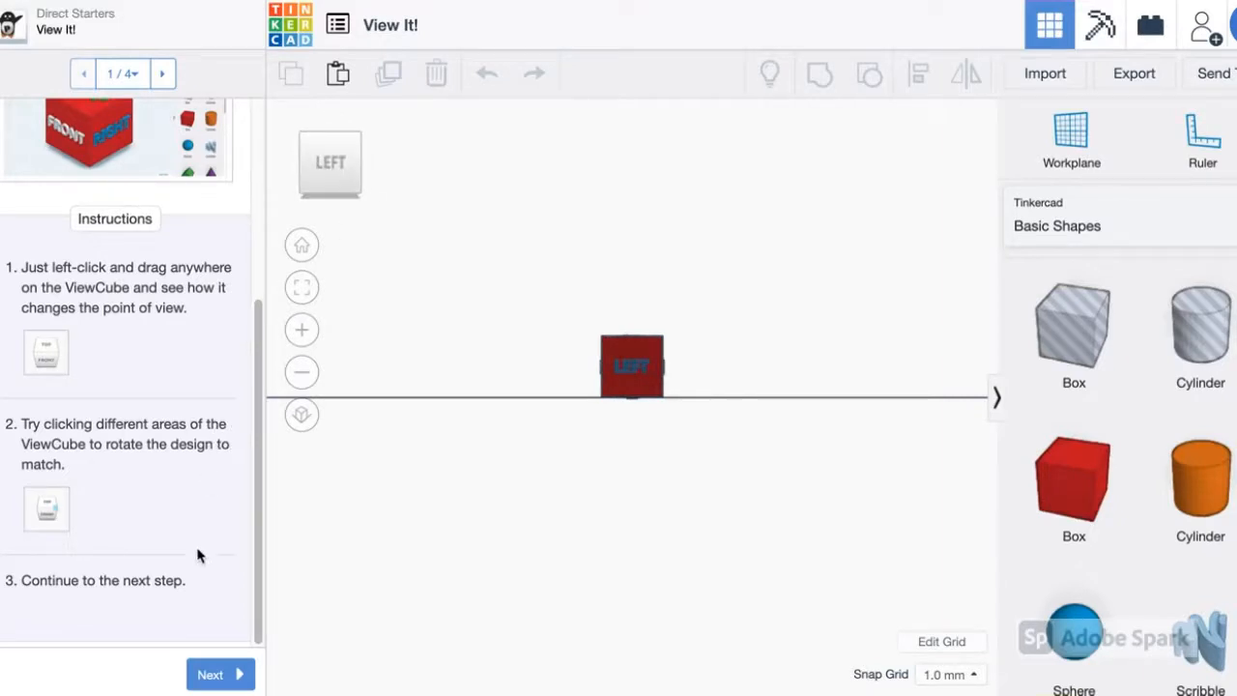
- Continue to the Learn to Zoom instructions and practise zooming in and out on the labelled cube, switching to a corner view
click(219, 673)
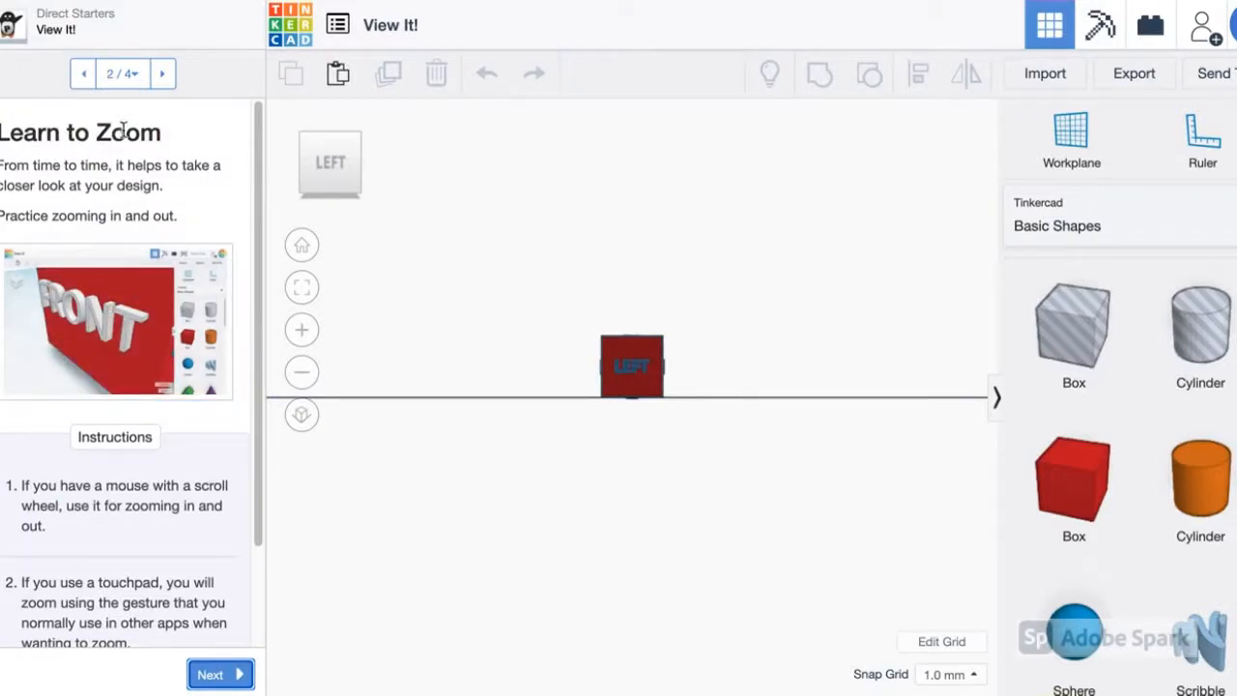
scroll(126, 183, down, 1)
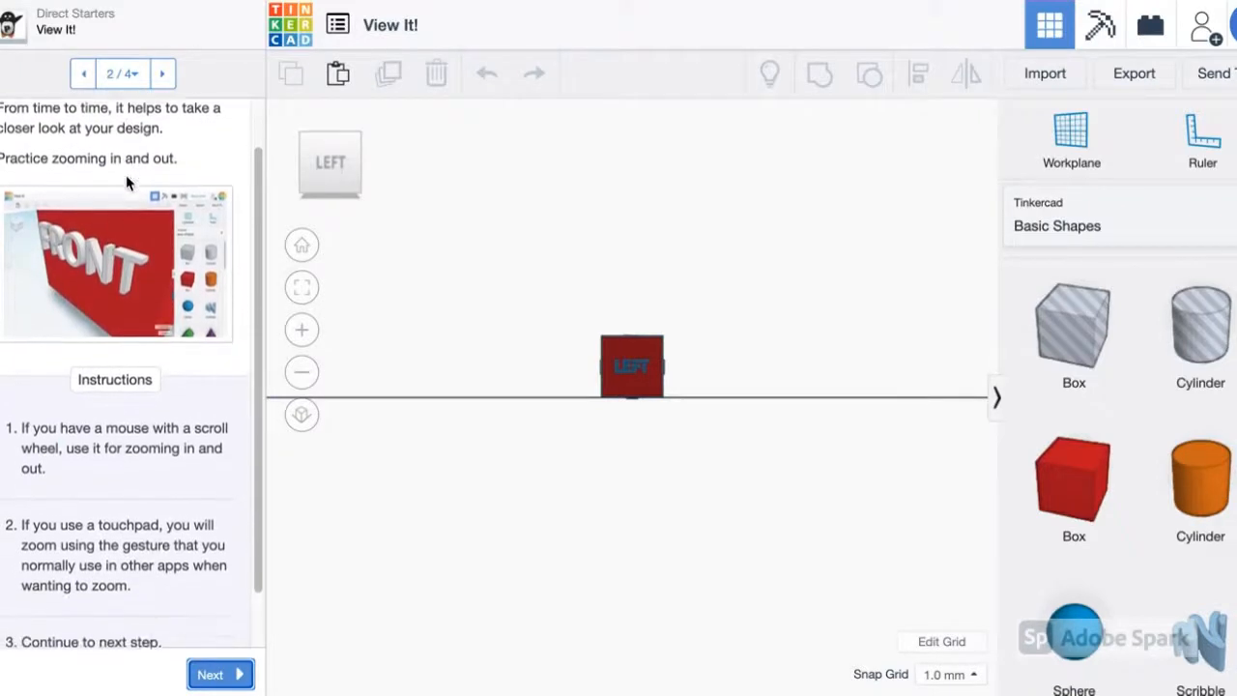
scroll(609, 356, up, 5)
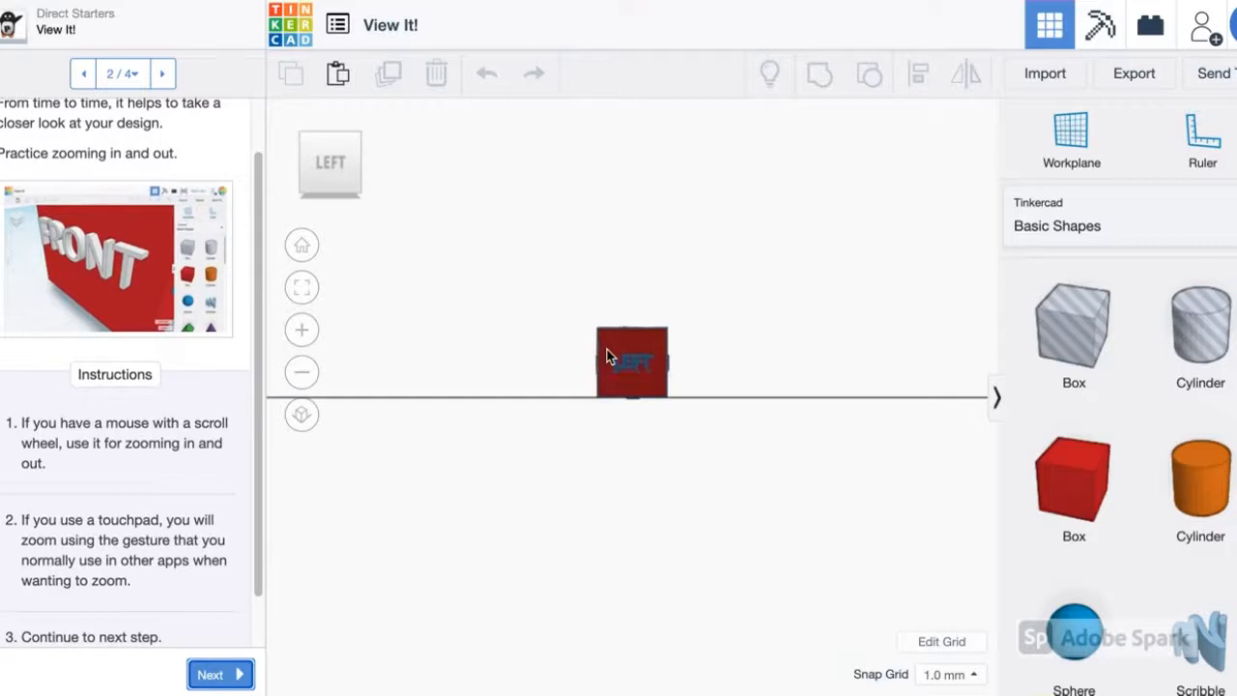
scroll(607, 356, down, 5)
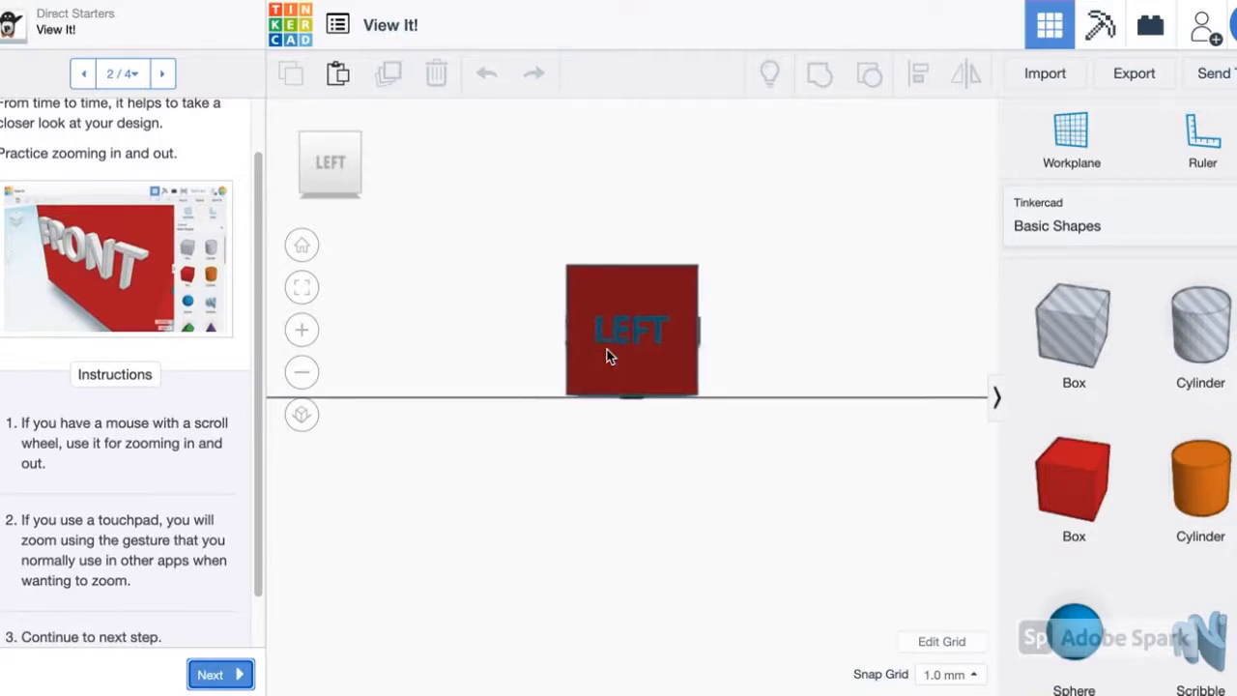
click(300, 331)
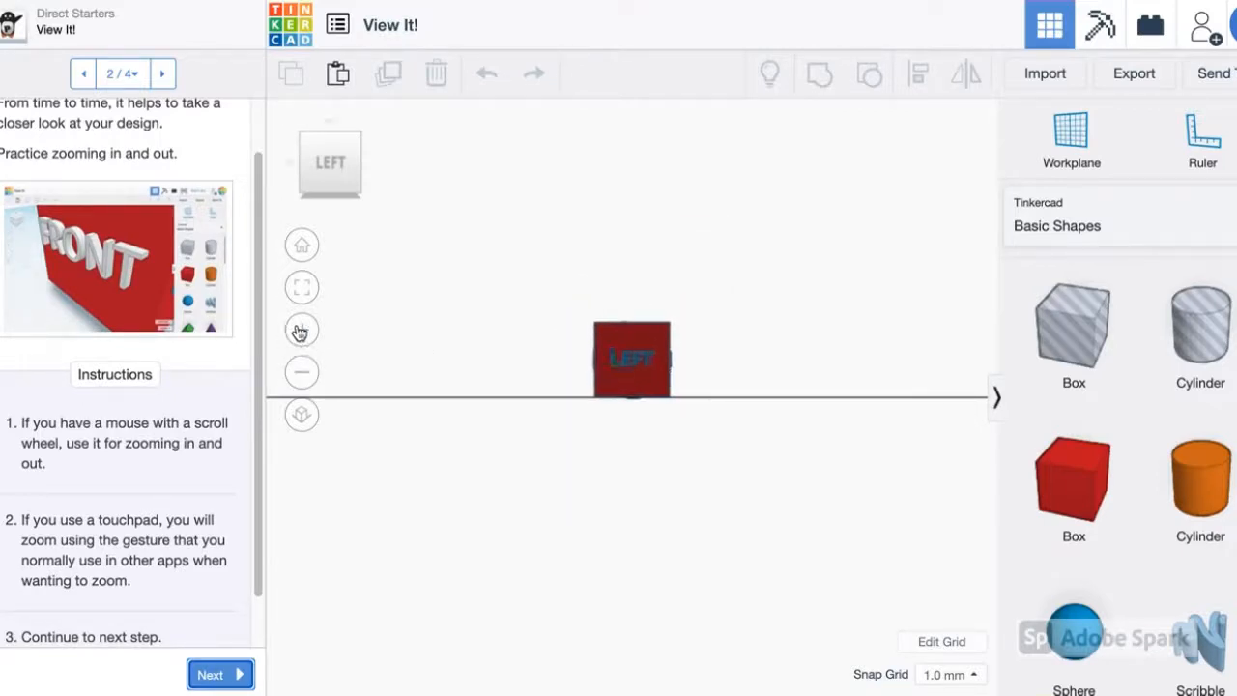
click(355, 138)
click(308, 385)
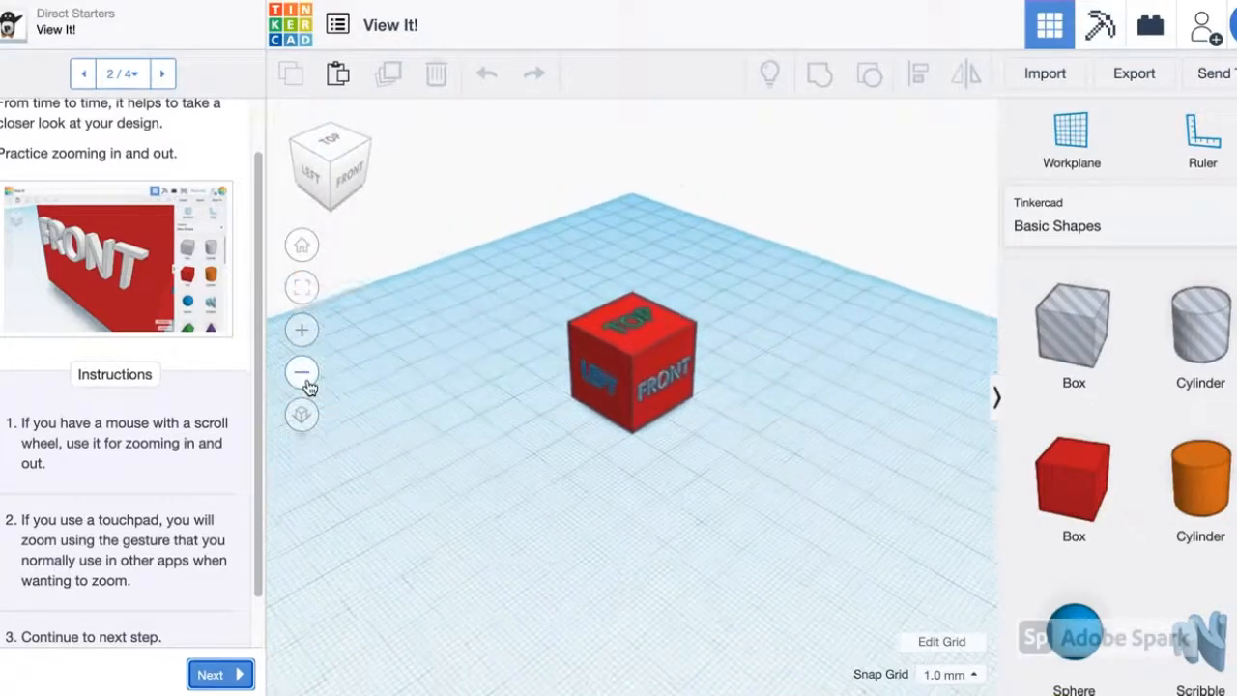
click(302, 373)
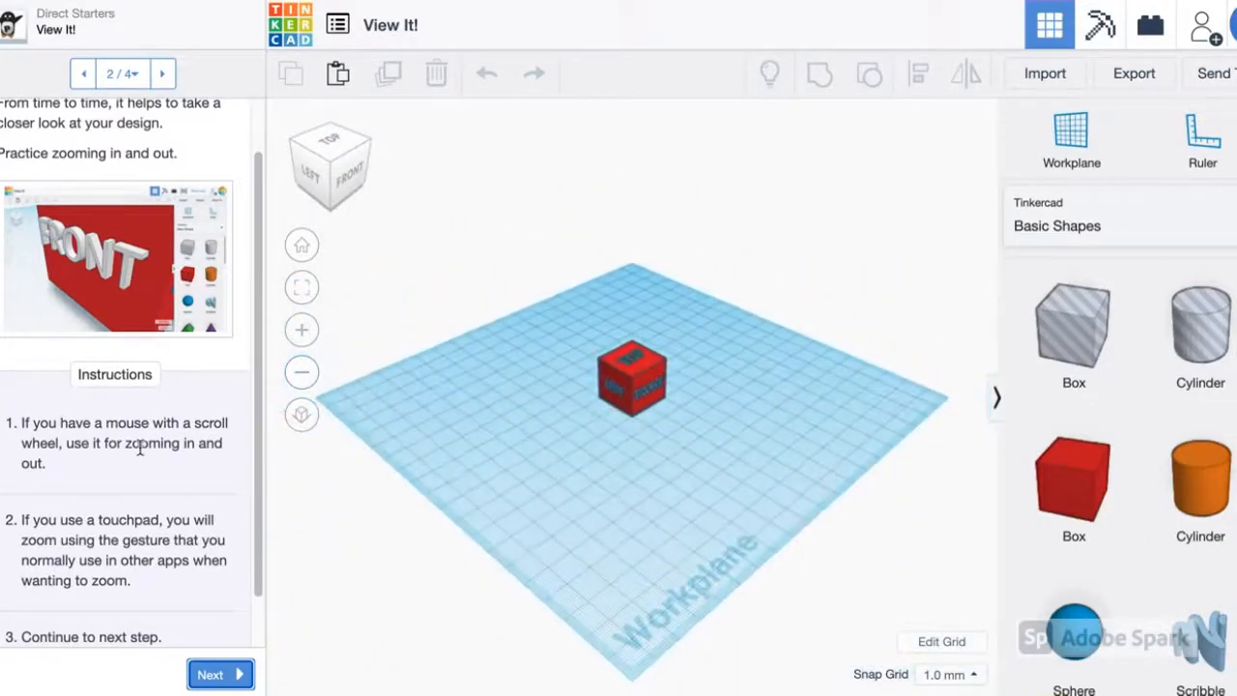
scroll(141, 447, down, 2)
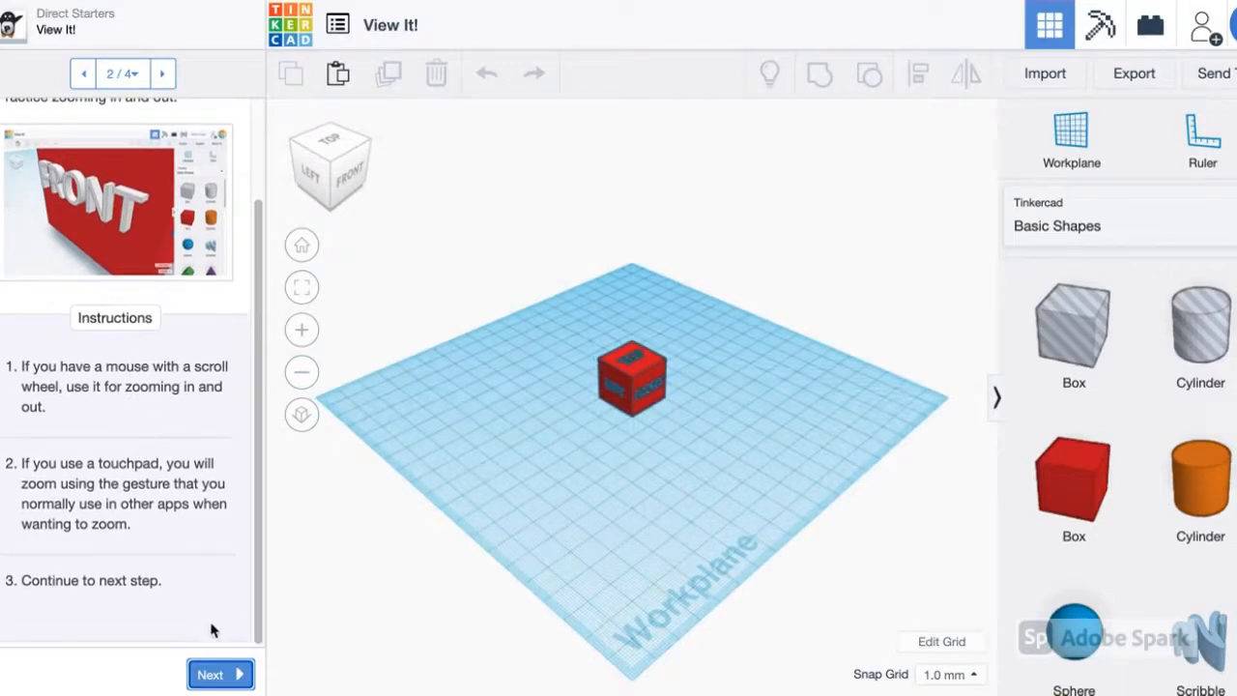
- Continue to Let's Look Around Faster, read its instructions and practise rotating the view freely without the ViewCube
click(220, 675)
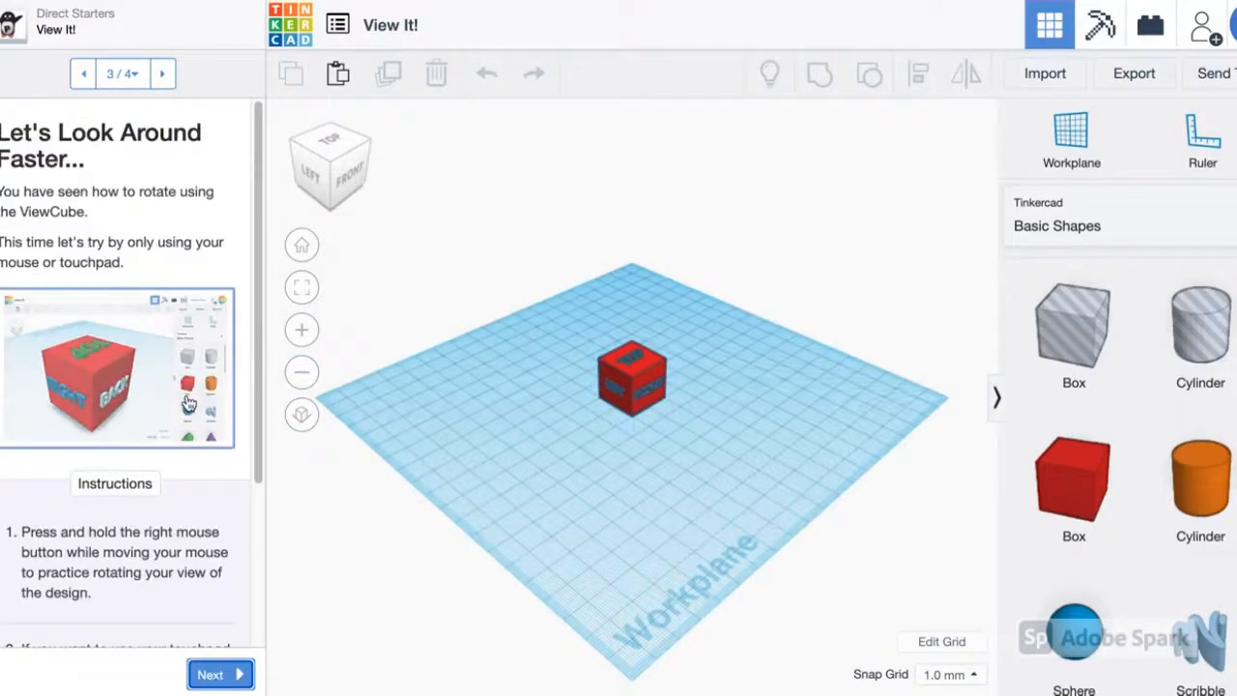
scroll(188, 396, down, 5)
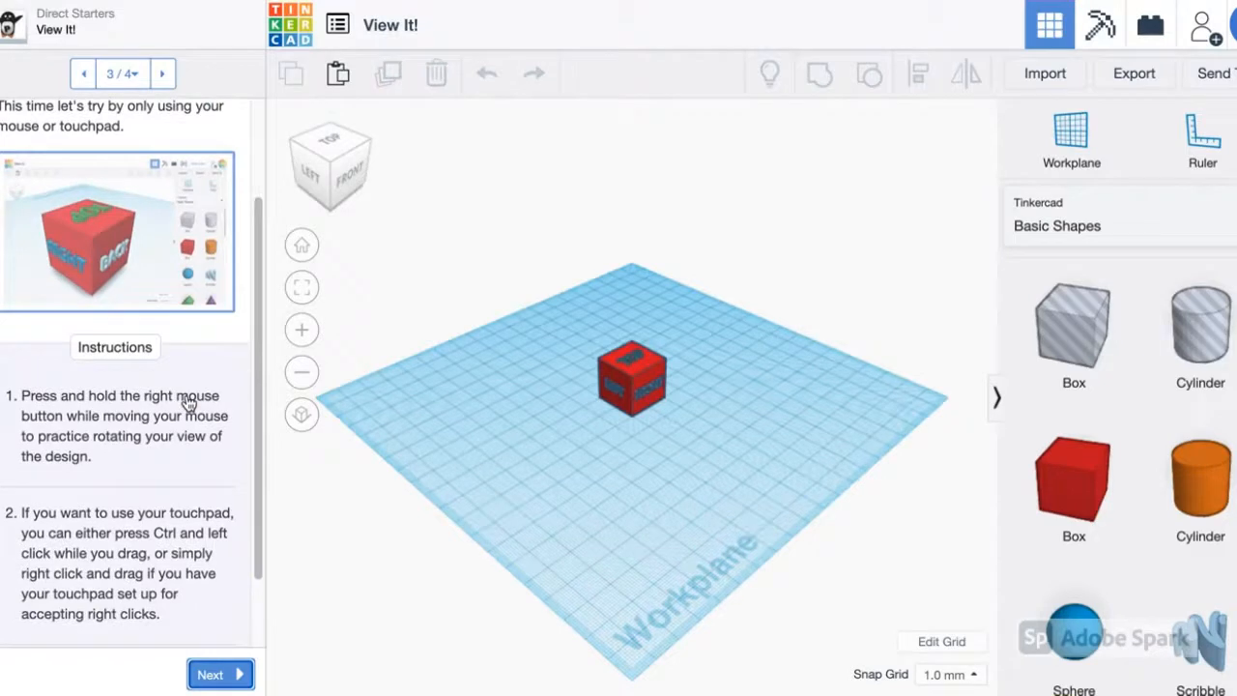
scroll(188, 404, down, 2)
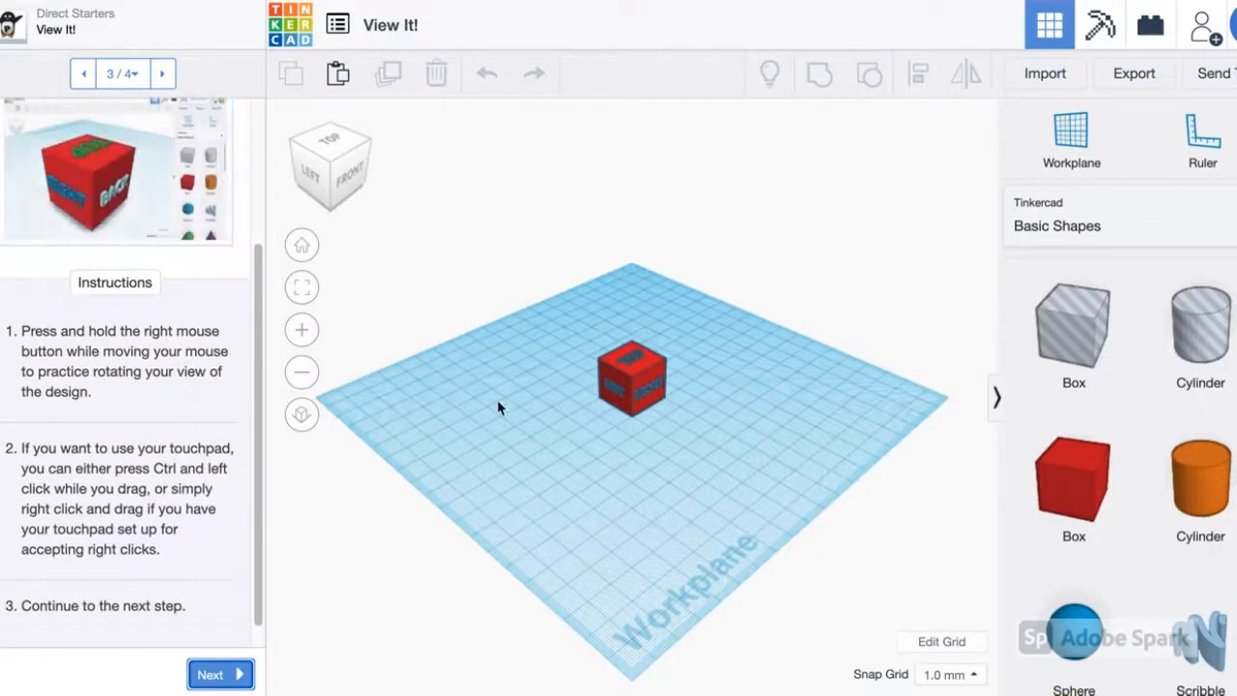
scroll(643, 375, up, 5)
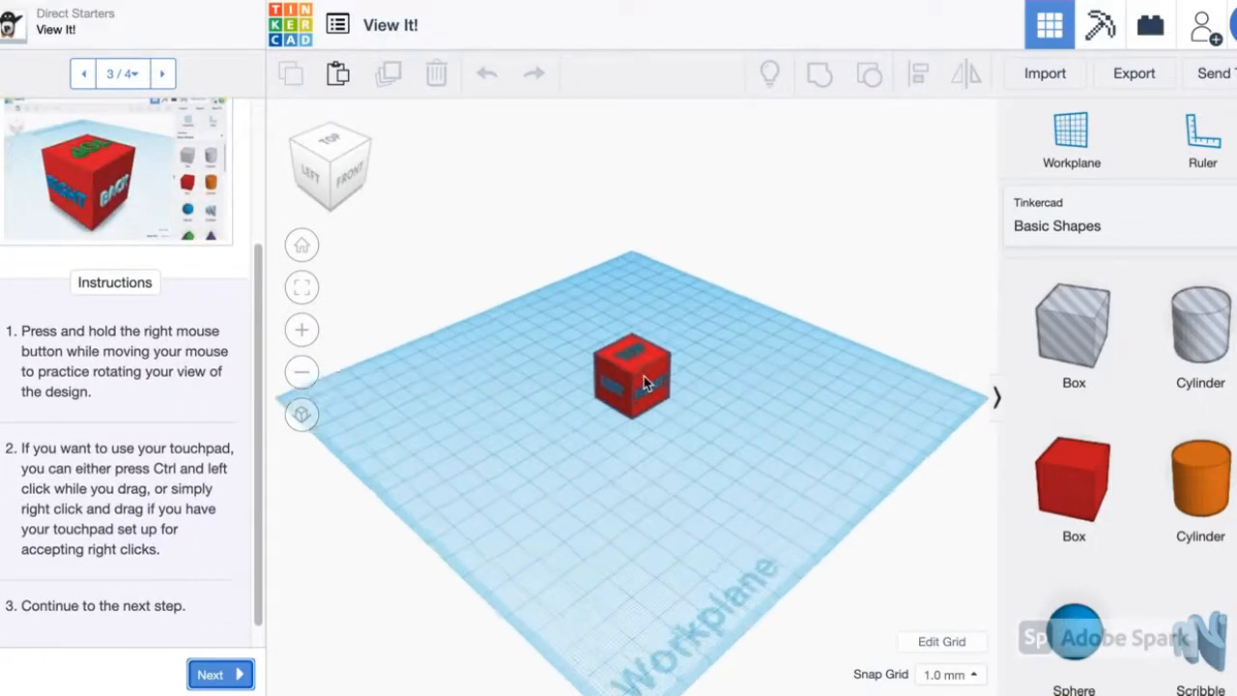
scroll(644, 379, down, 6)
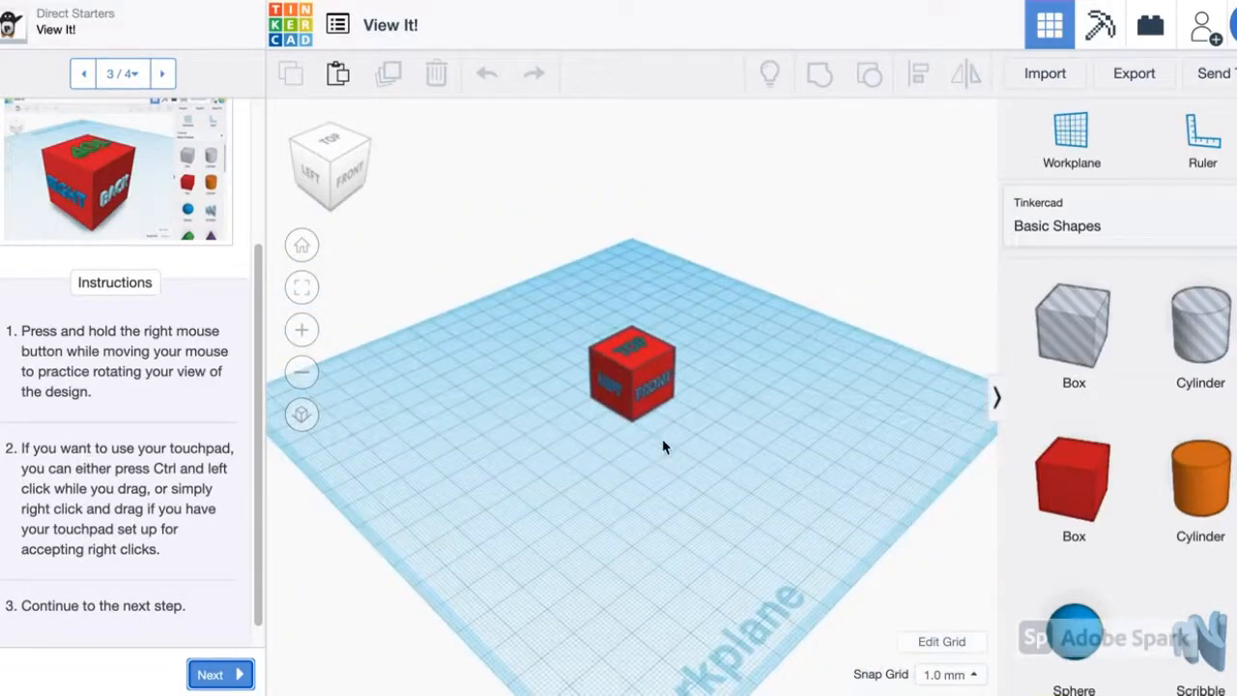
right_drag(607, 448, 645, 492)
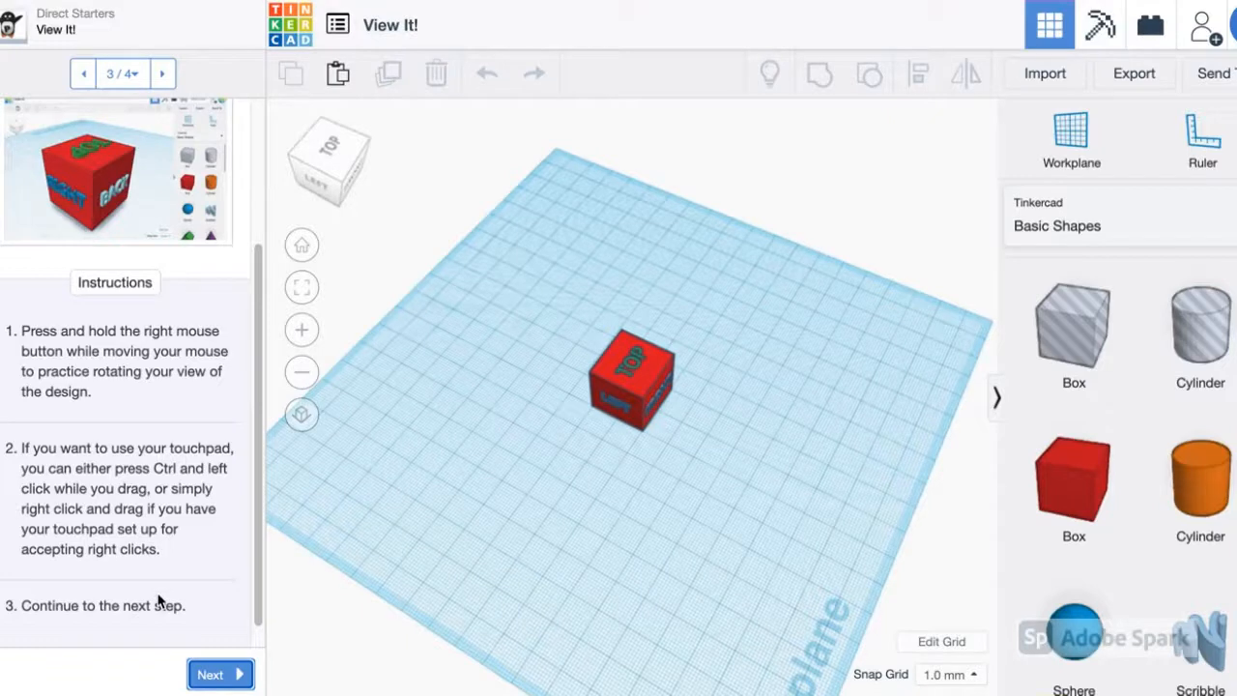
- Finish the View It! lesson and continue to the Move Each Box instructions of the Move It! lesson
click(218, 675)
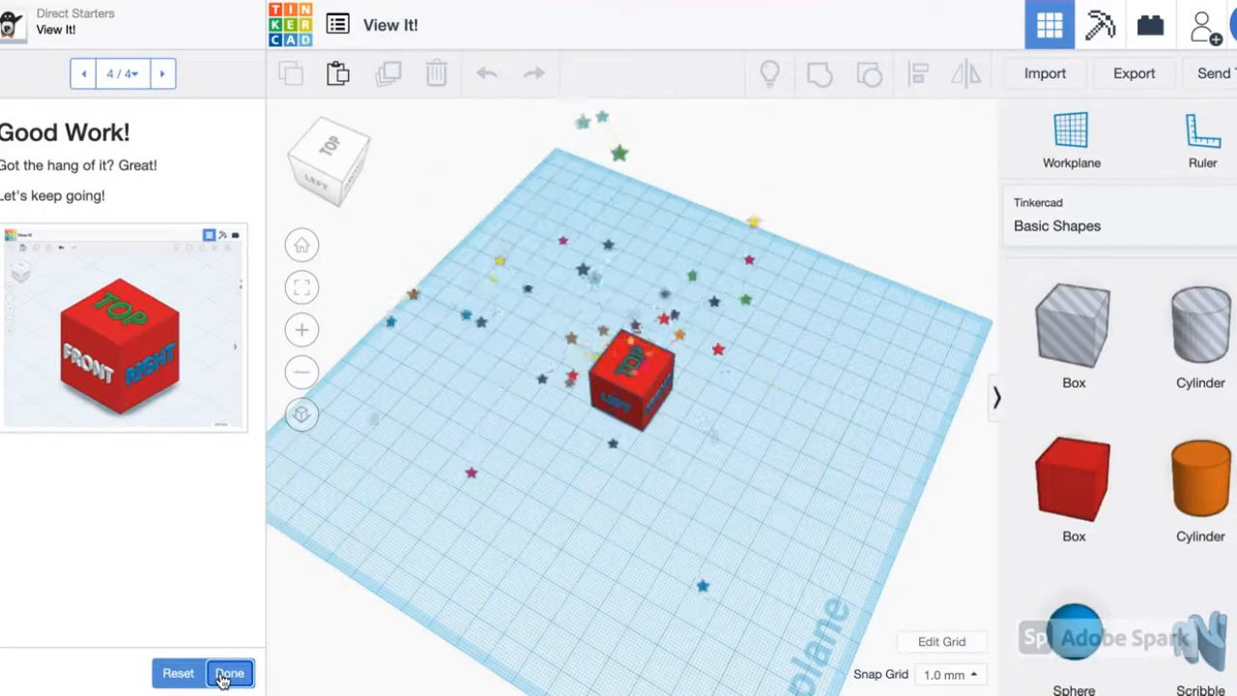
click(228, 673)
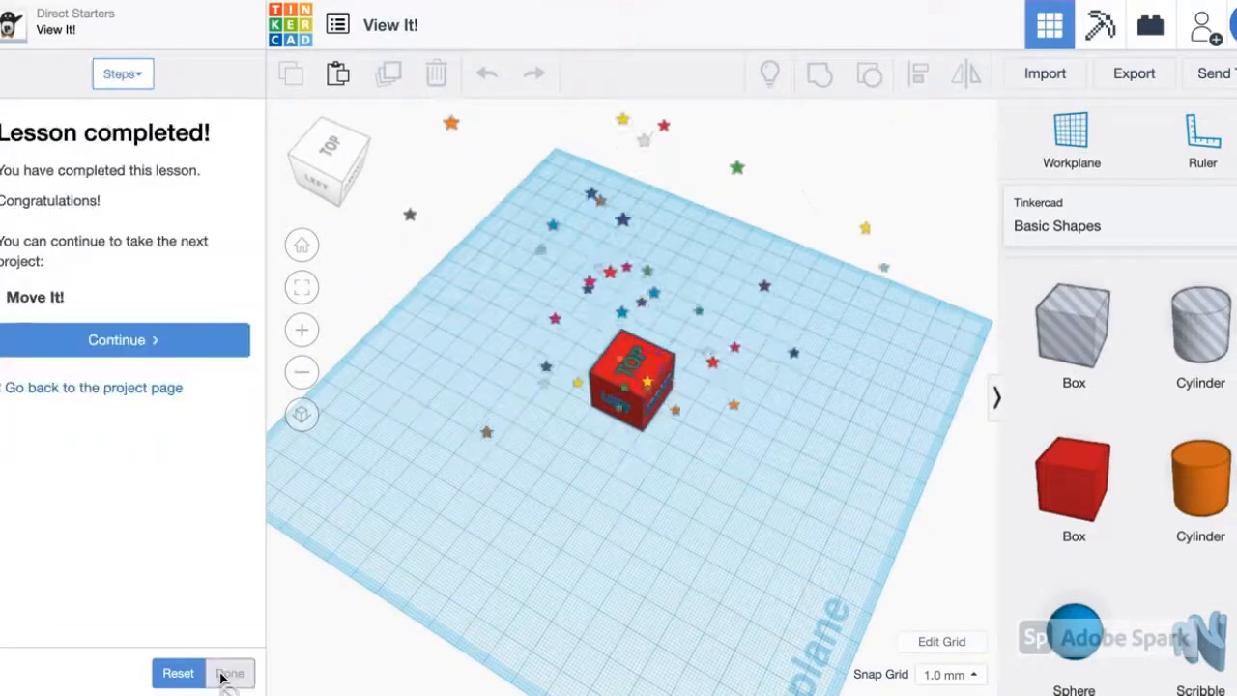
click(156, 342)
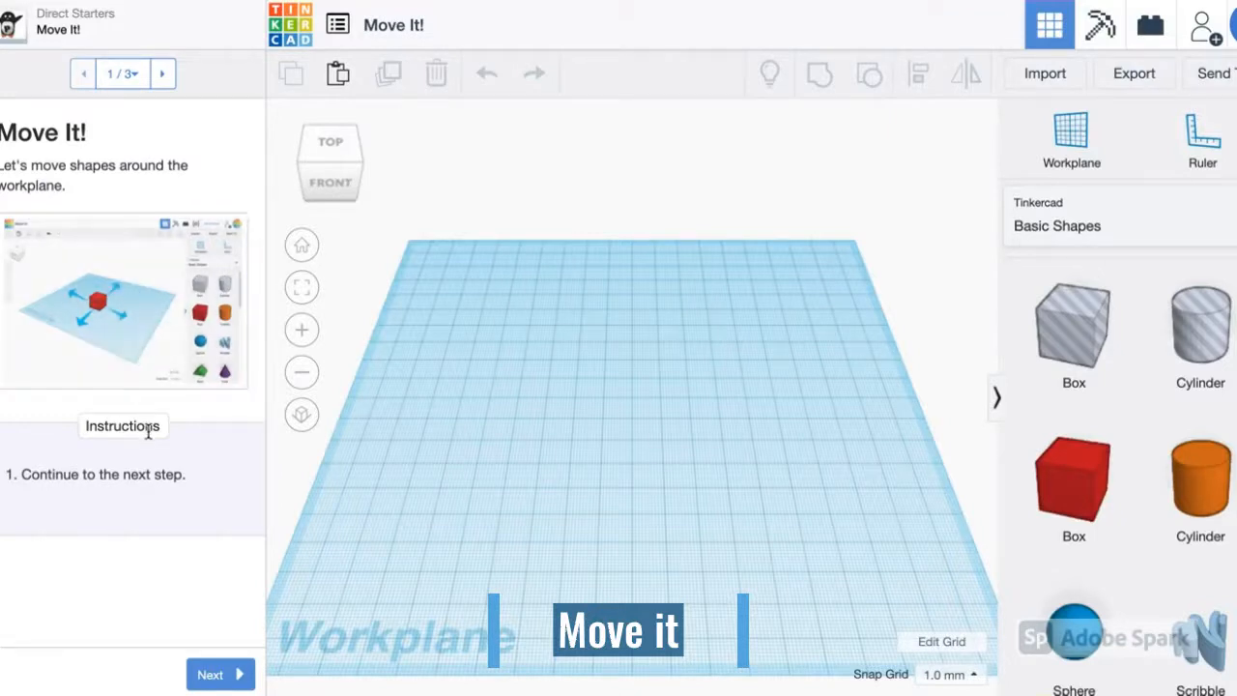
click(214, 679)
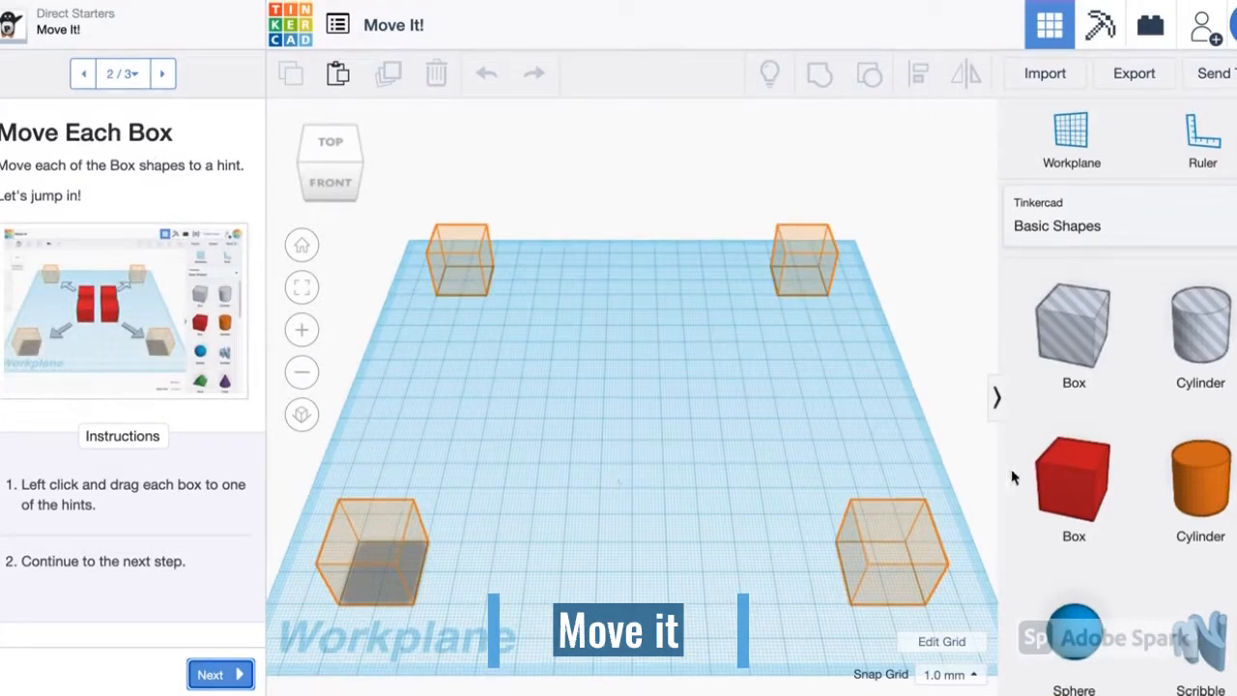
- Place four solid red Boxes around the middle of the Workplane
drag(1078, 464, 689, 388)
drag(1066, 472, 690, 453)
drag(1073, 475, 569, 446)
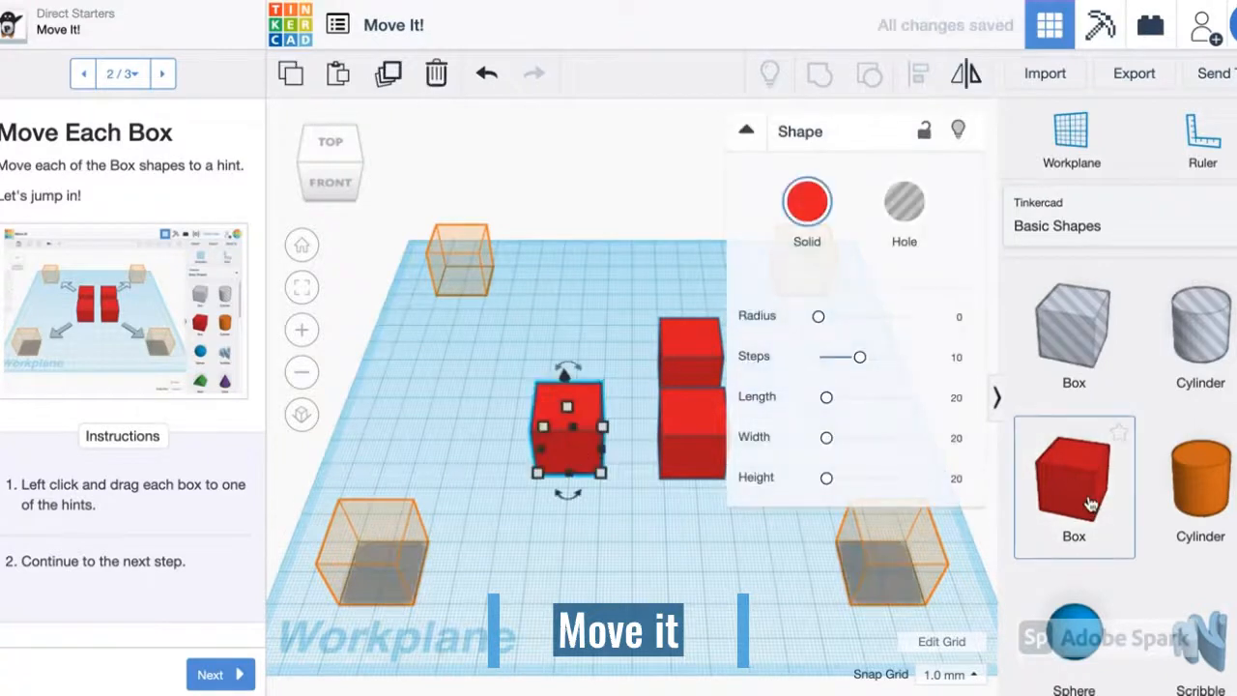
- Move each red Box onto one of the four orange hints at the corners of the Workplane
drag(672, 400, 466, 242)
drag(561, 451, 394, 536)
drag(689, 426, 892, 549)
drag(688, 367, 802, 261)
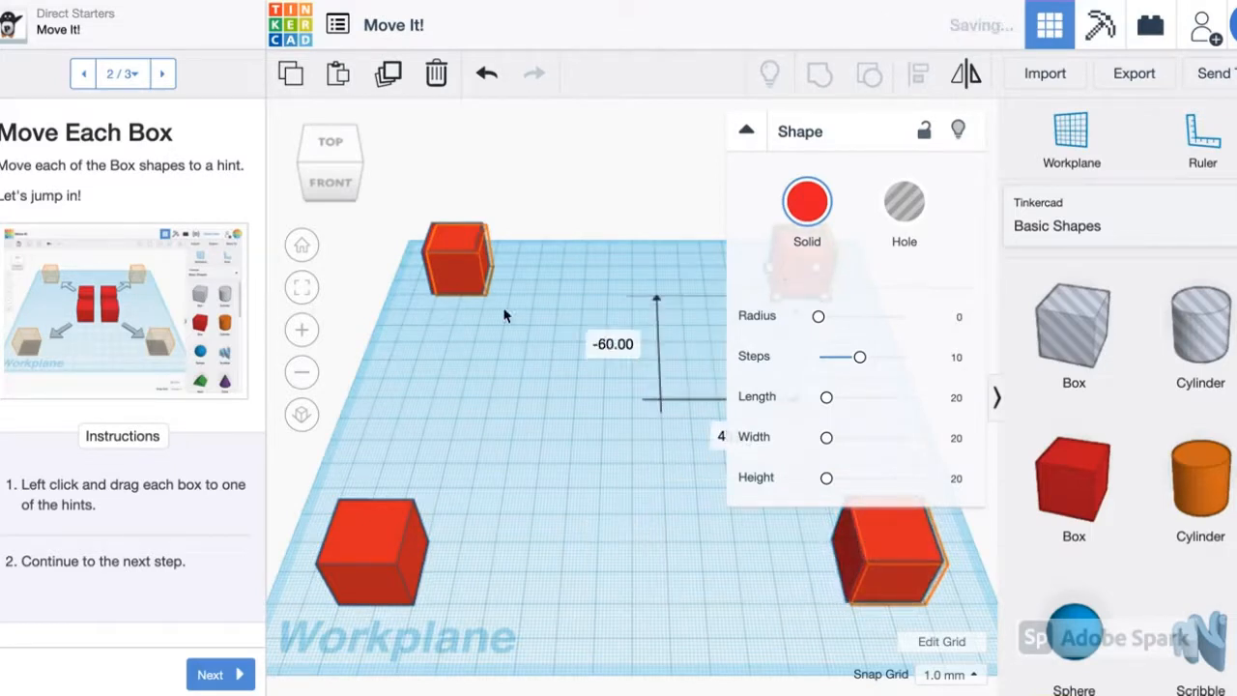
- Finish the Move It! lesson and continue to the Rotate Each Box instructions of the Rotate It! lesson
click(233, 672)
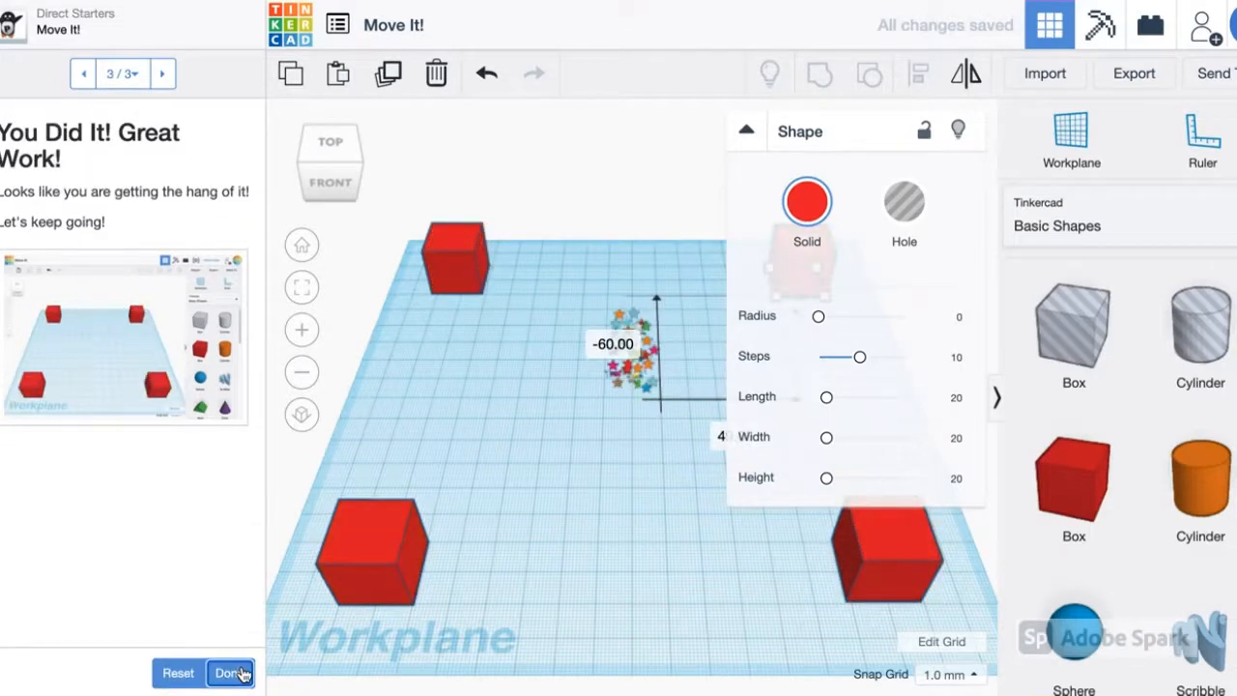
click(232, 673)
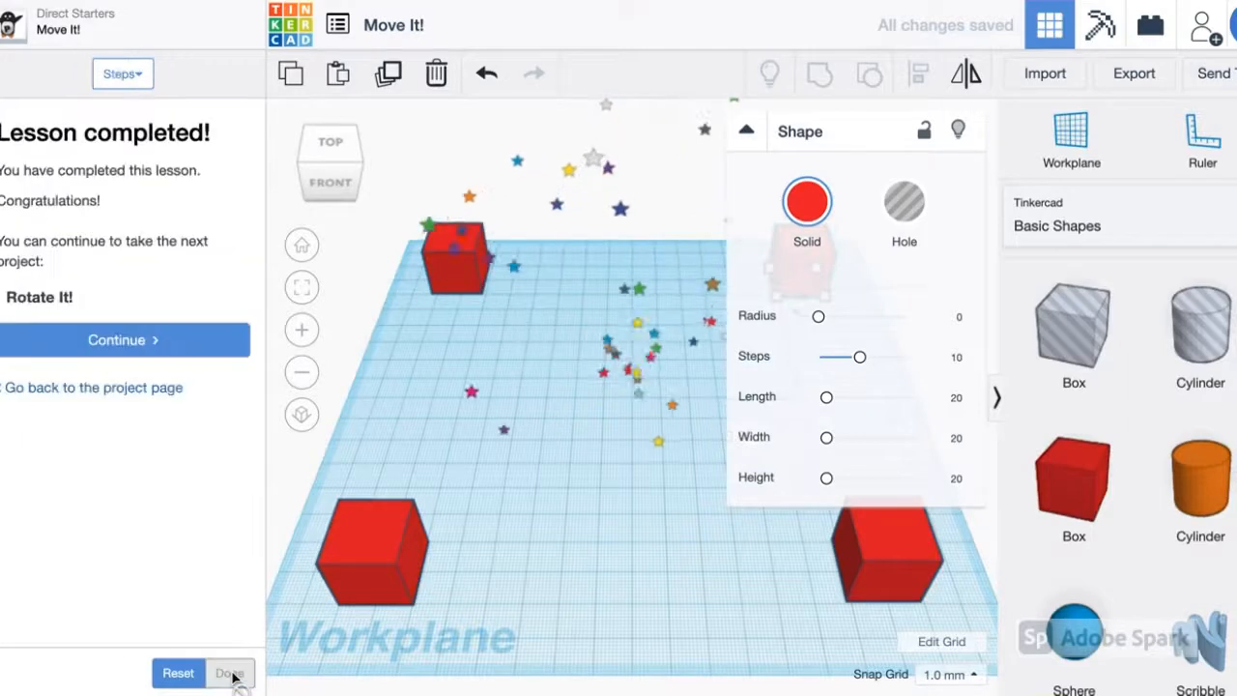
click(161, 342)
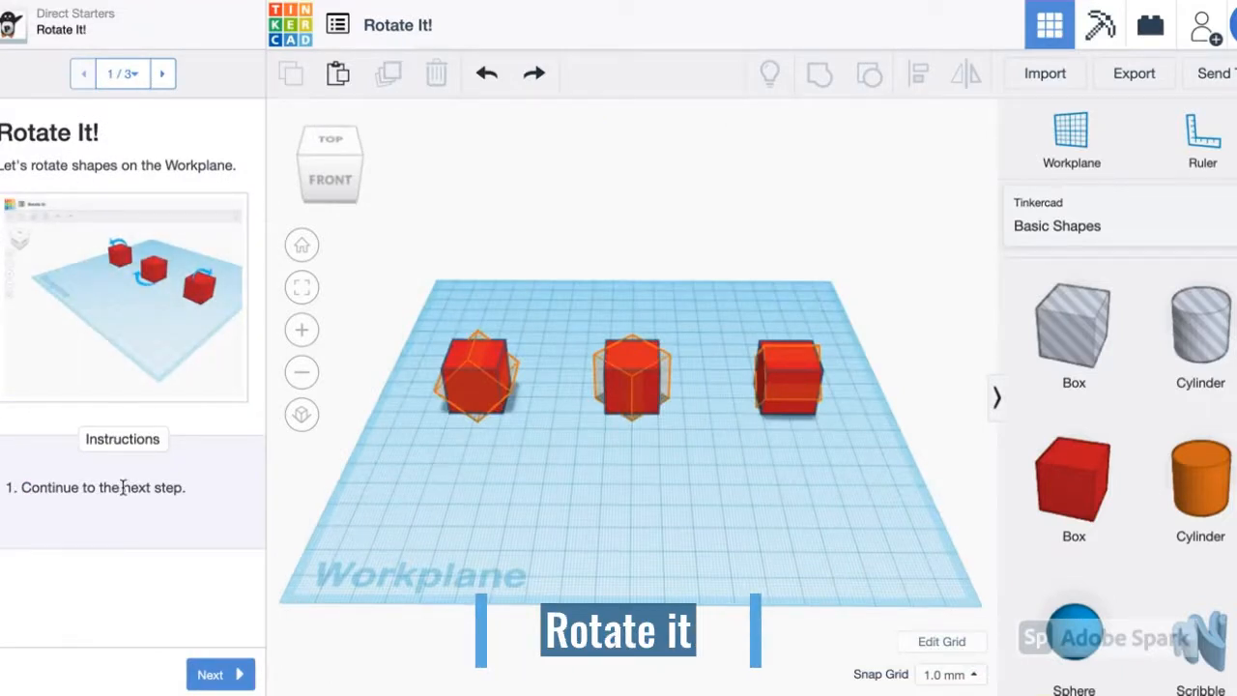
click(218, 673)
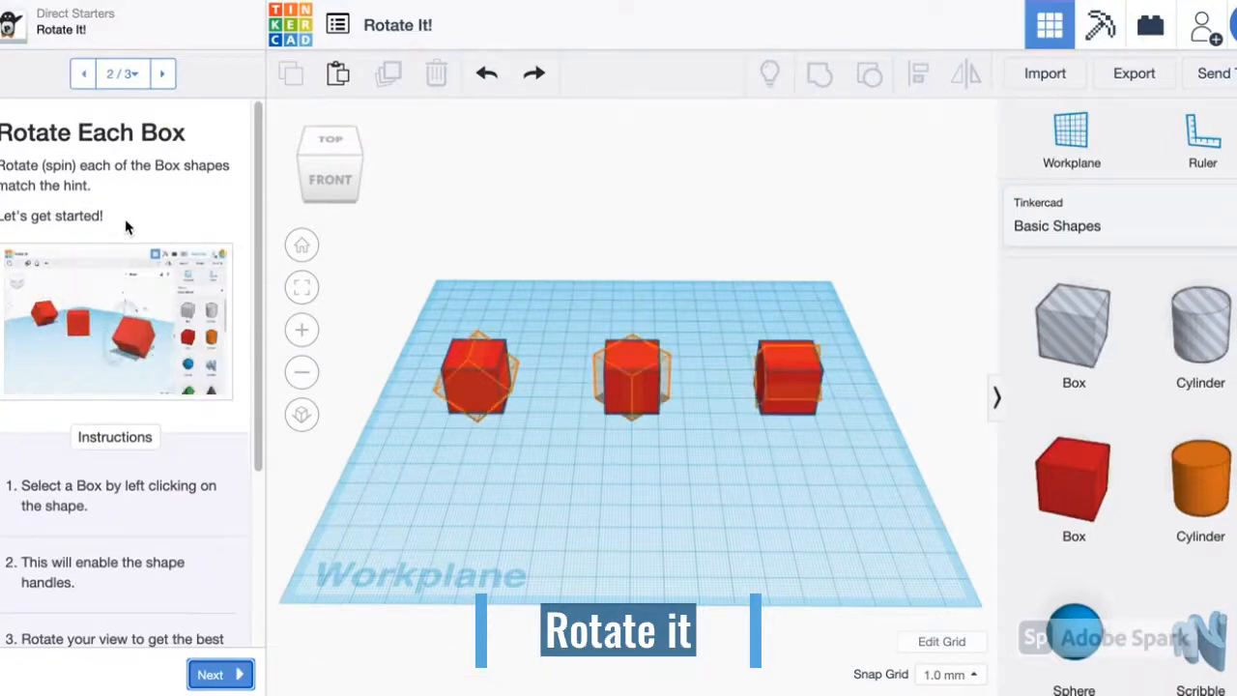
- Follow the Rotate Each Box instructions and tilt the left Box 45° sideways to match its orange hint
scroll(125, 219, down, 3)
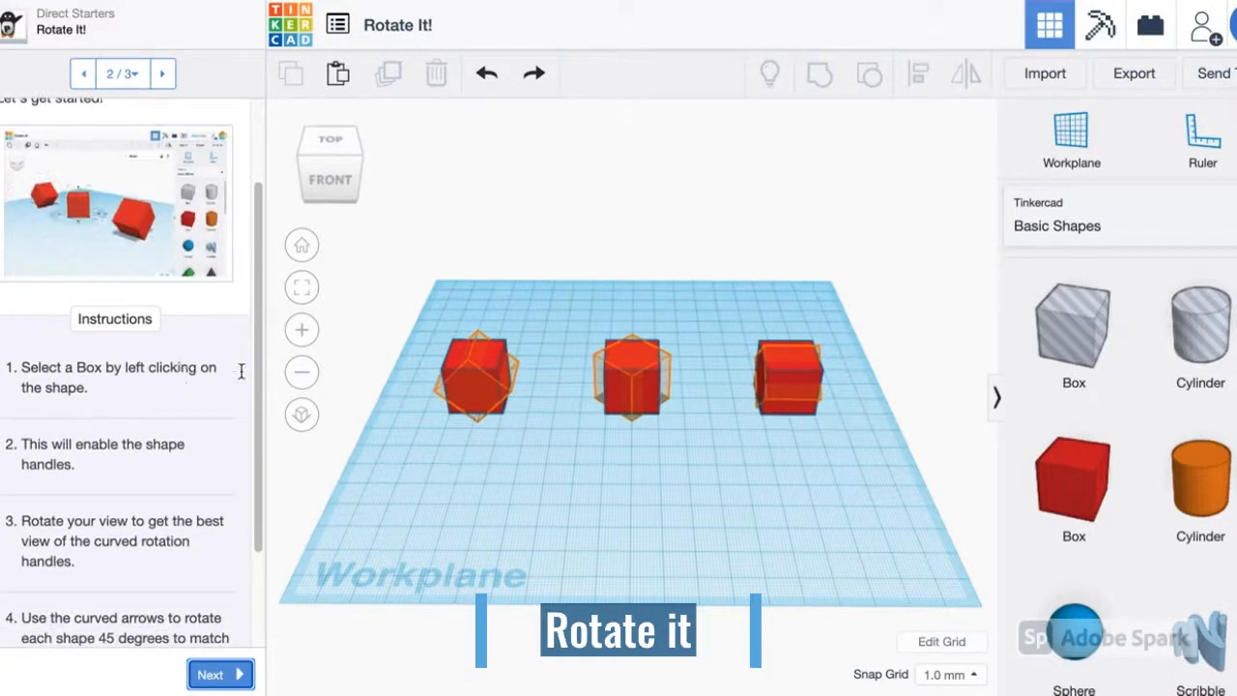
click(491, 390)
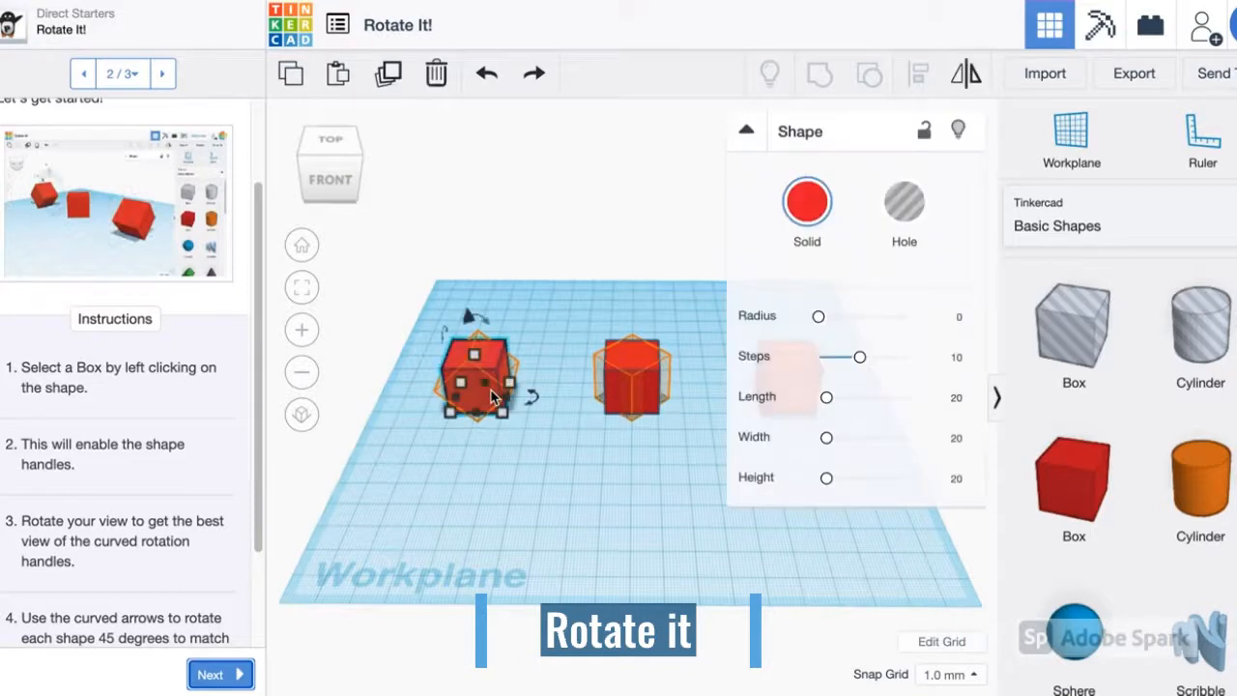
scroll(120, 466, down, 3)
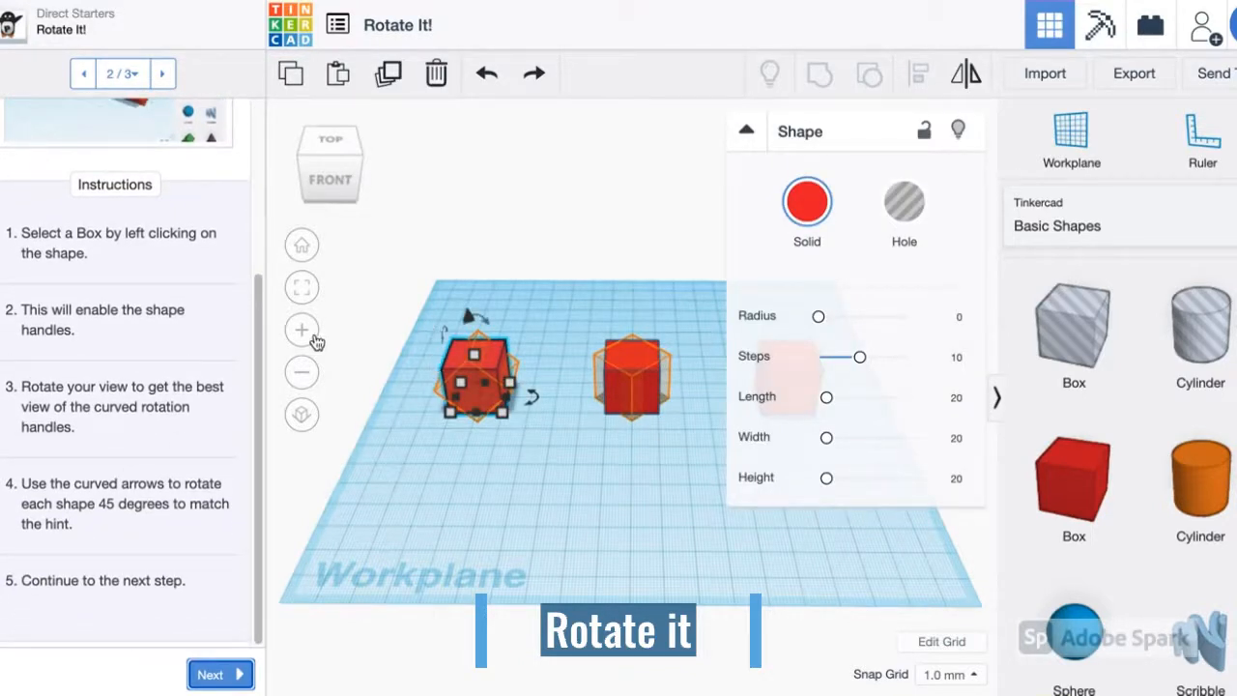
click(311, 338)
mouse_move(445, 299)
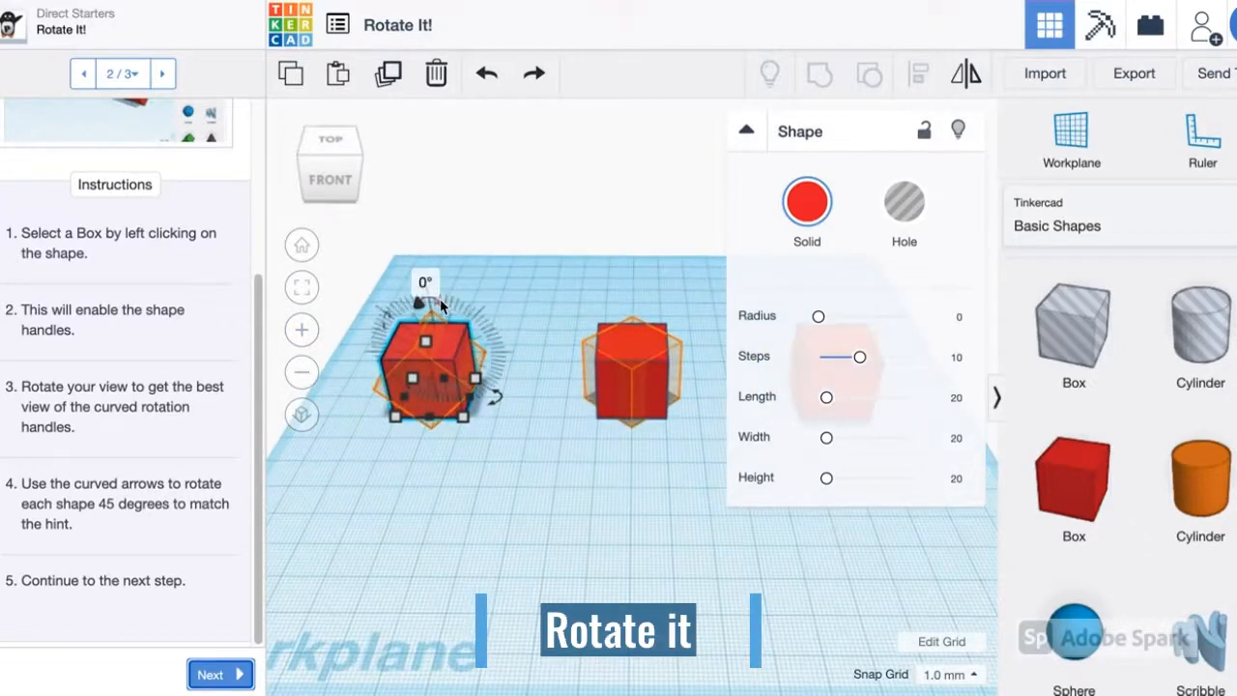
drag(439, 299, 485, 322)
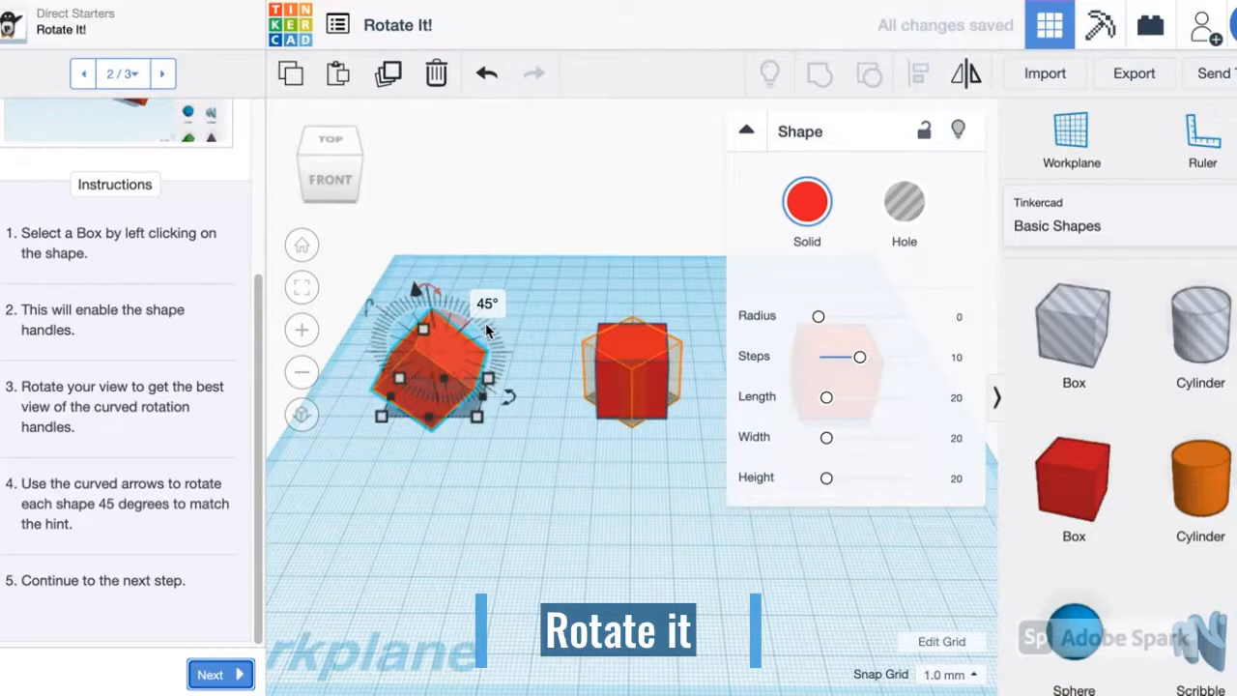
click(678, 495)
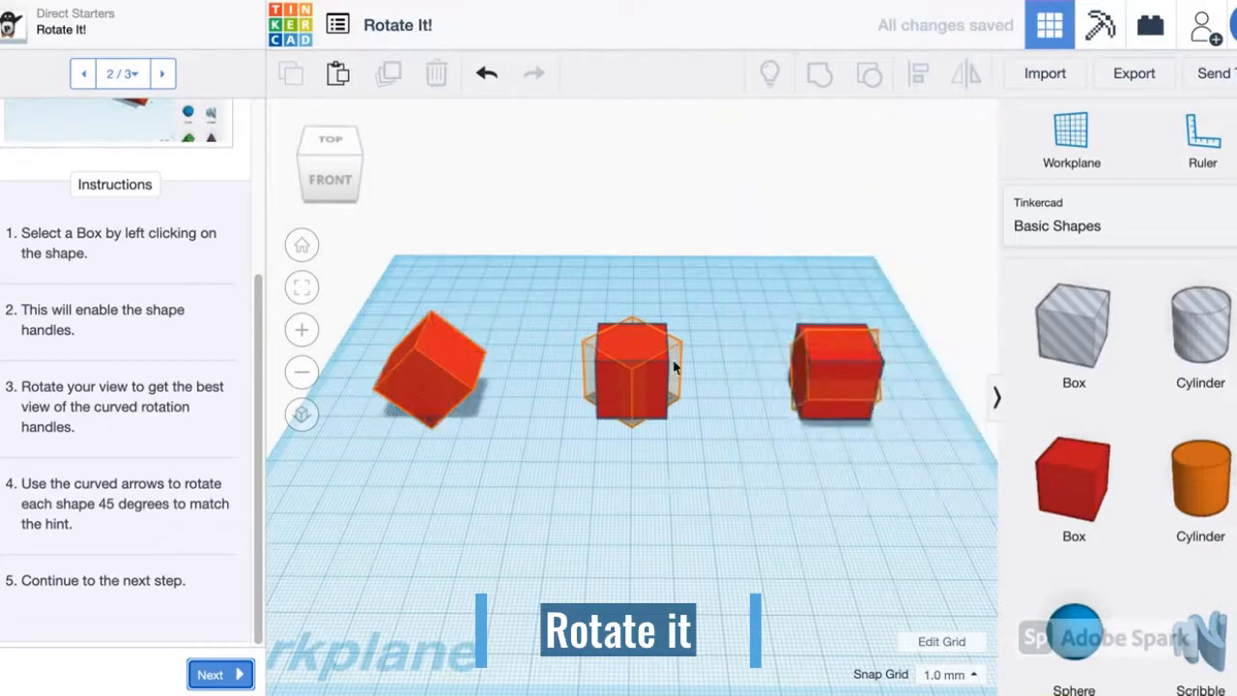
- Rotate the middle Box flat on the Workplane to match its orange hint
click(647, 335)
drag(690, 397, 690, 373)
click(715, 513)
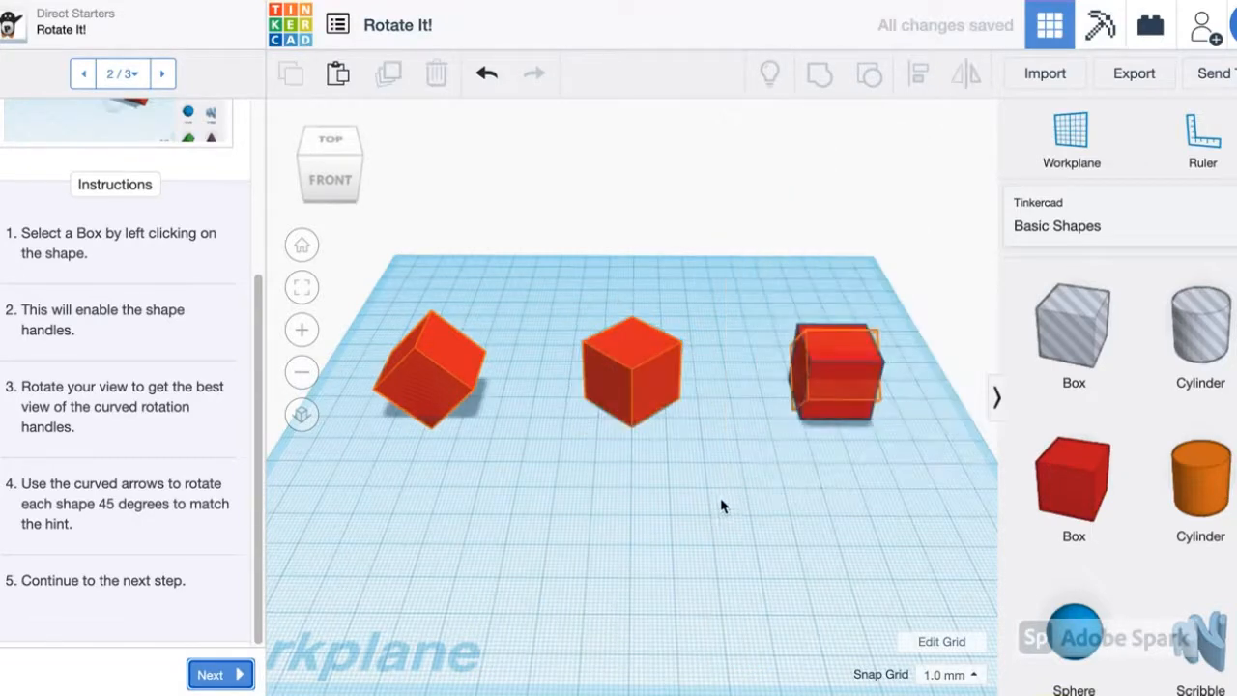
- Tilt the right Box 45° in the front-to-back direction to match its orange hint
click(854, 380)
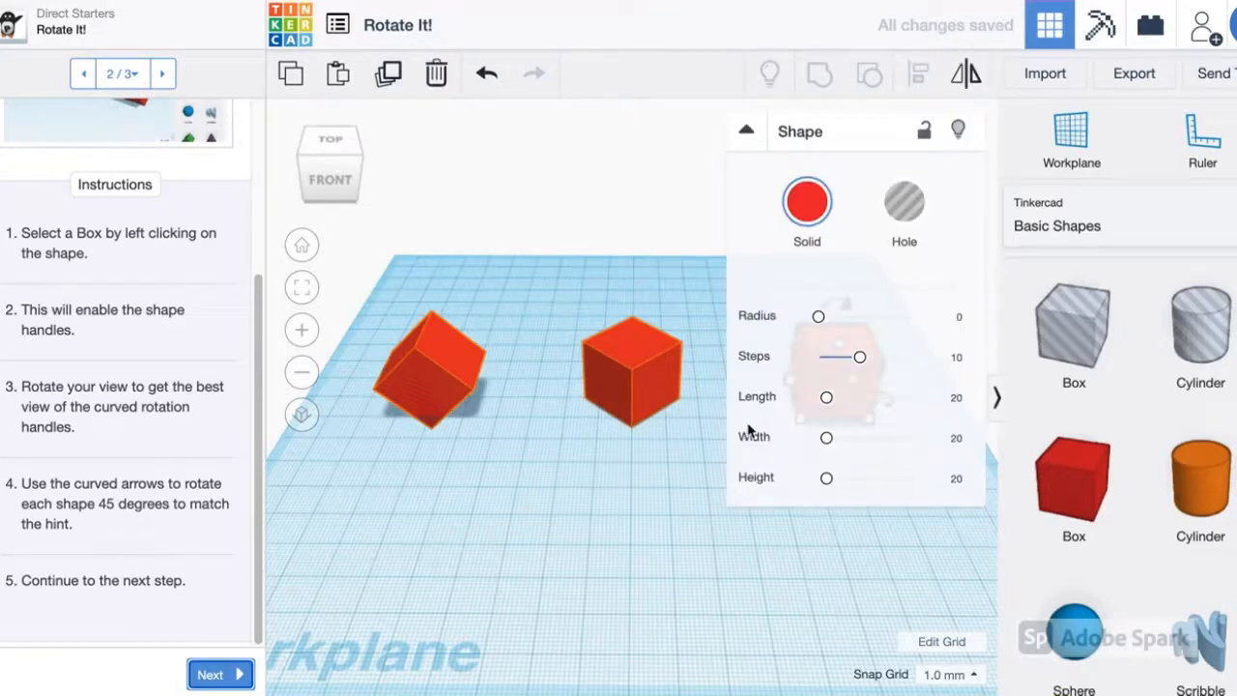
click(676, 460)
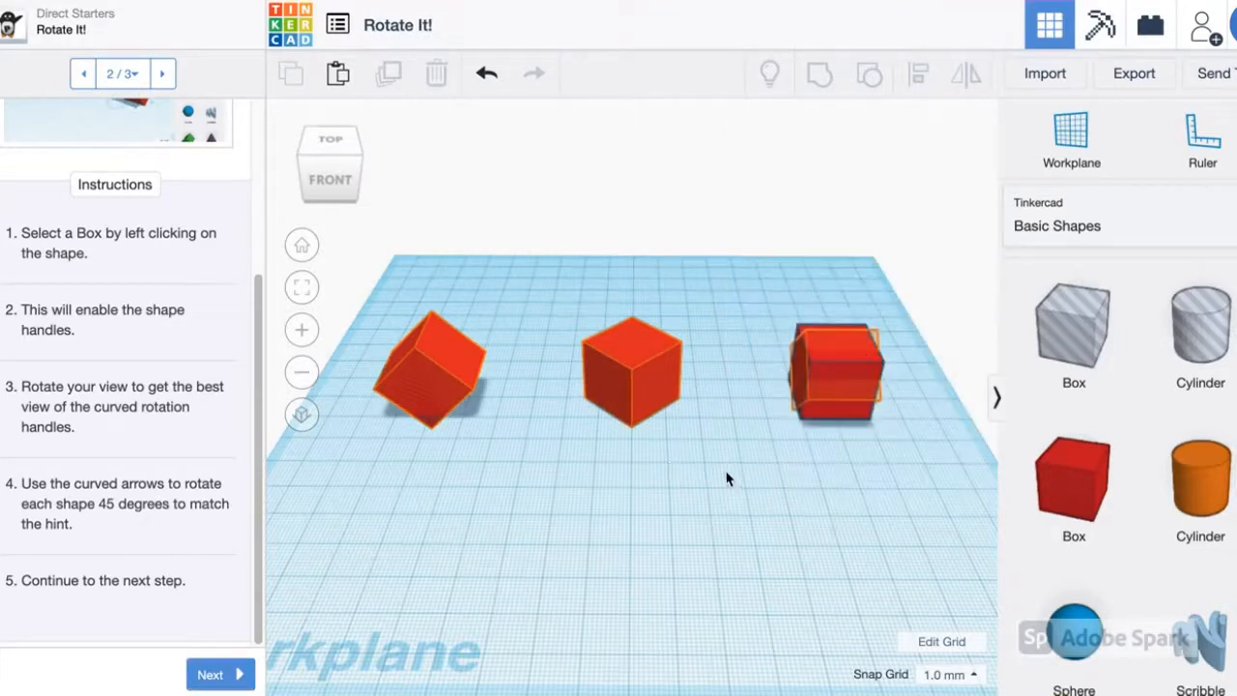
click(311, 160)
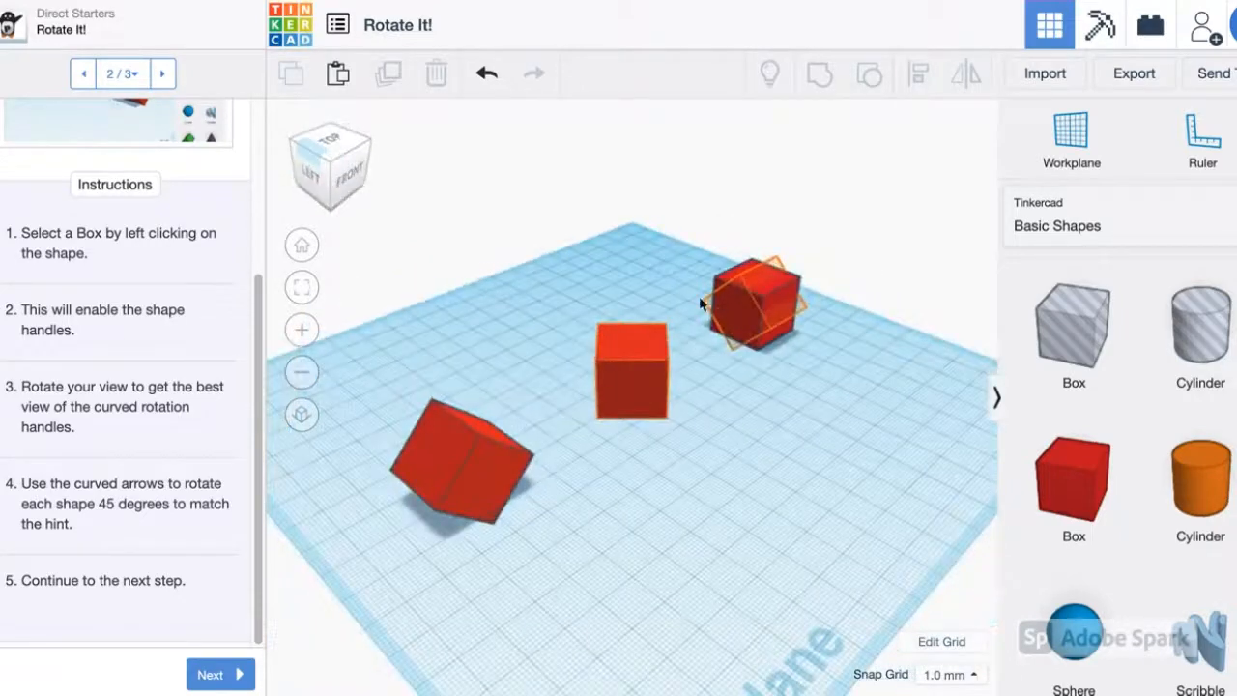
click(737, 314)
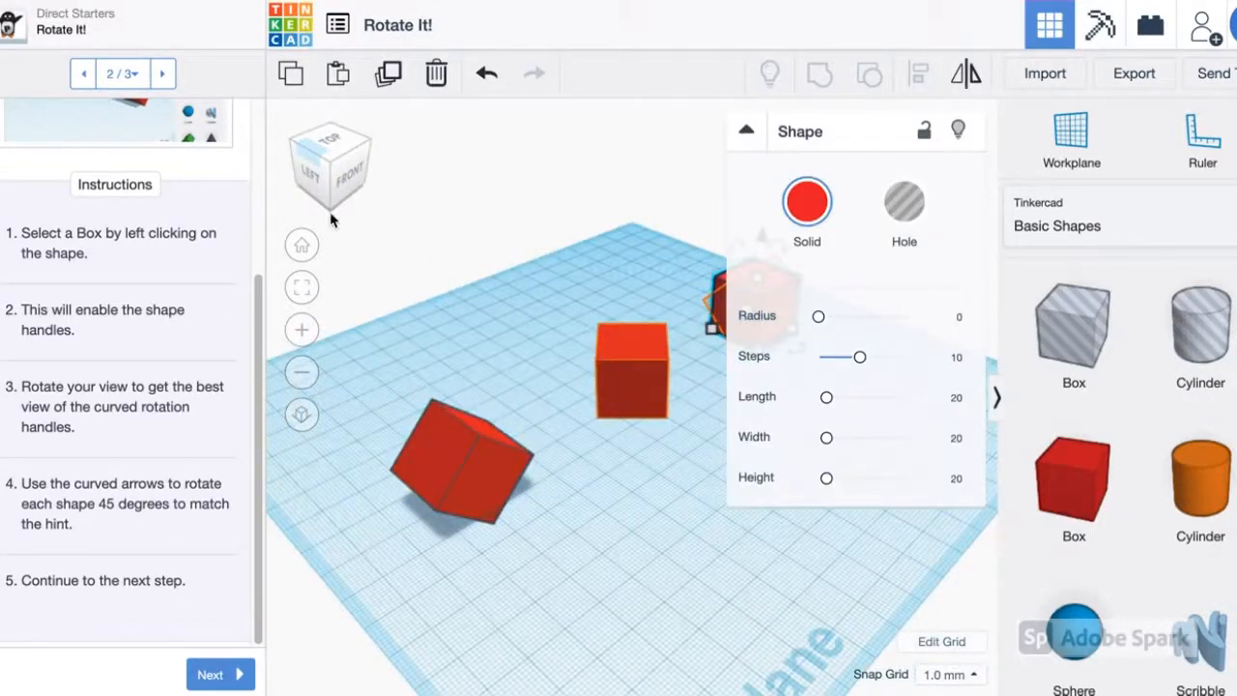
click(310, 175)
right_drag(466, 344, 536, 314)
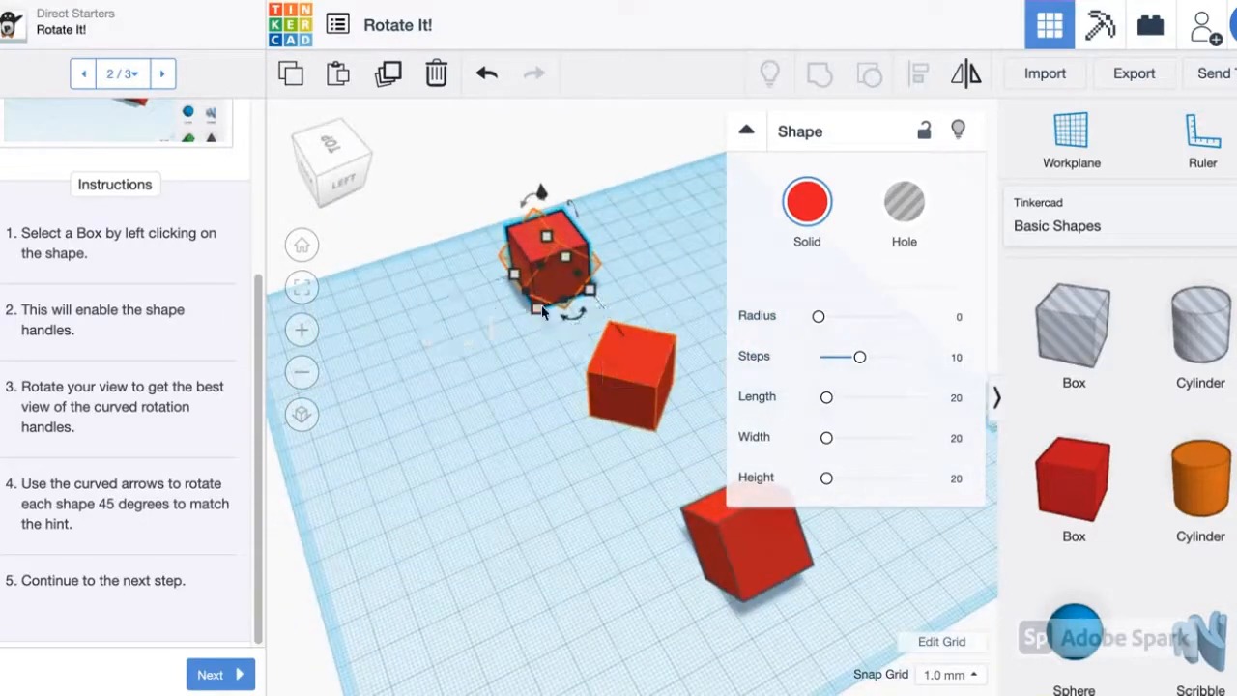
drag(524, 209, 511, 236)
click(541, 457)
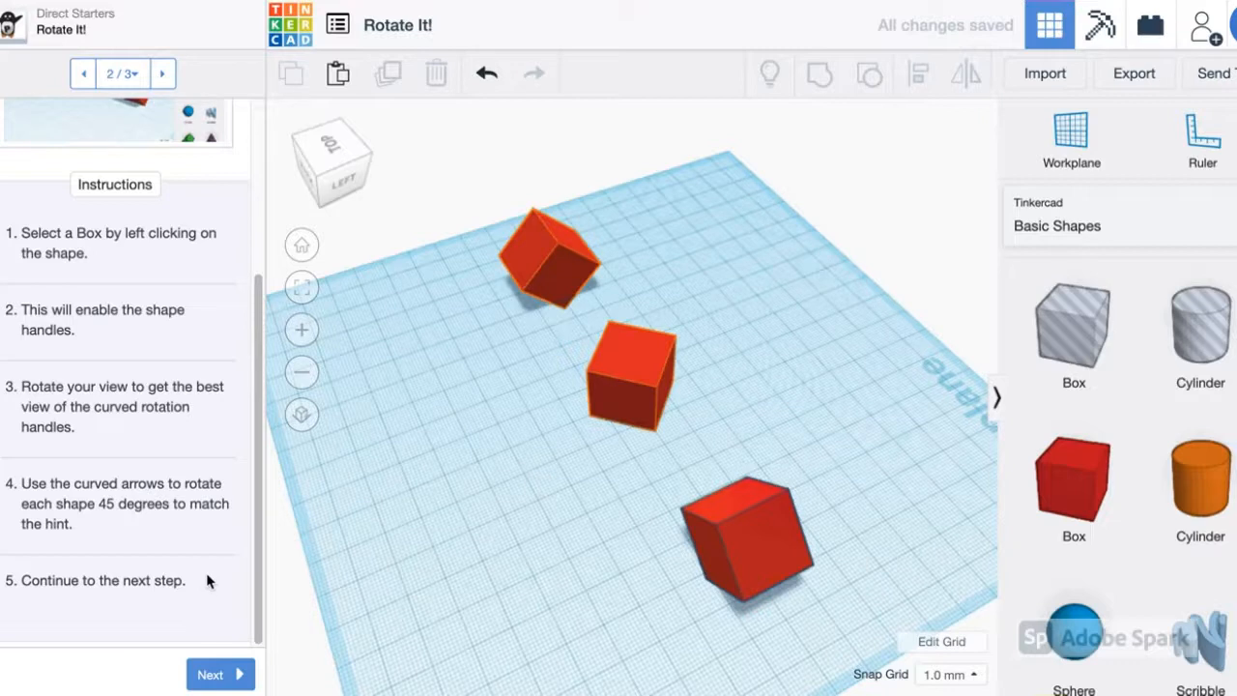
- Finish the Rotate It! lesson and continue to the Extend Each Block instructions of the Size It Up! lesson
click(219, 674)
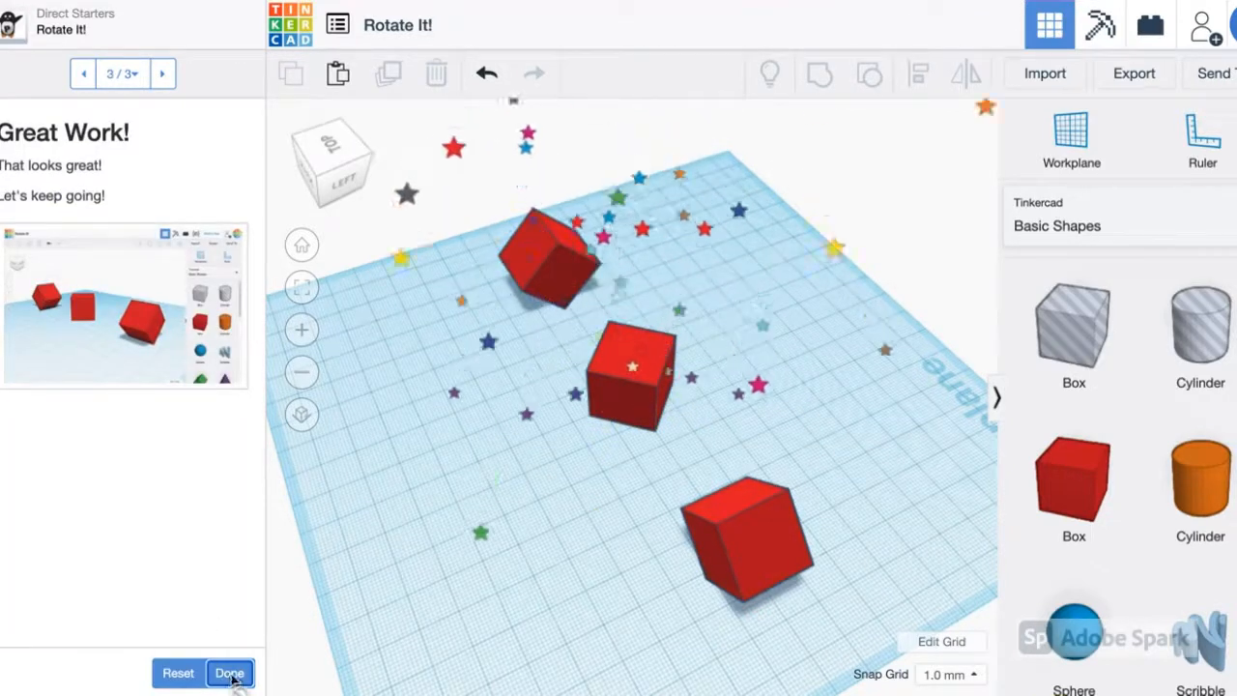
click(228, 673)
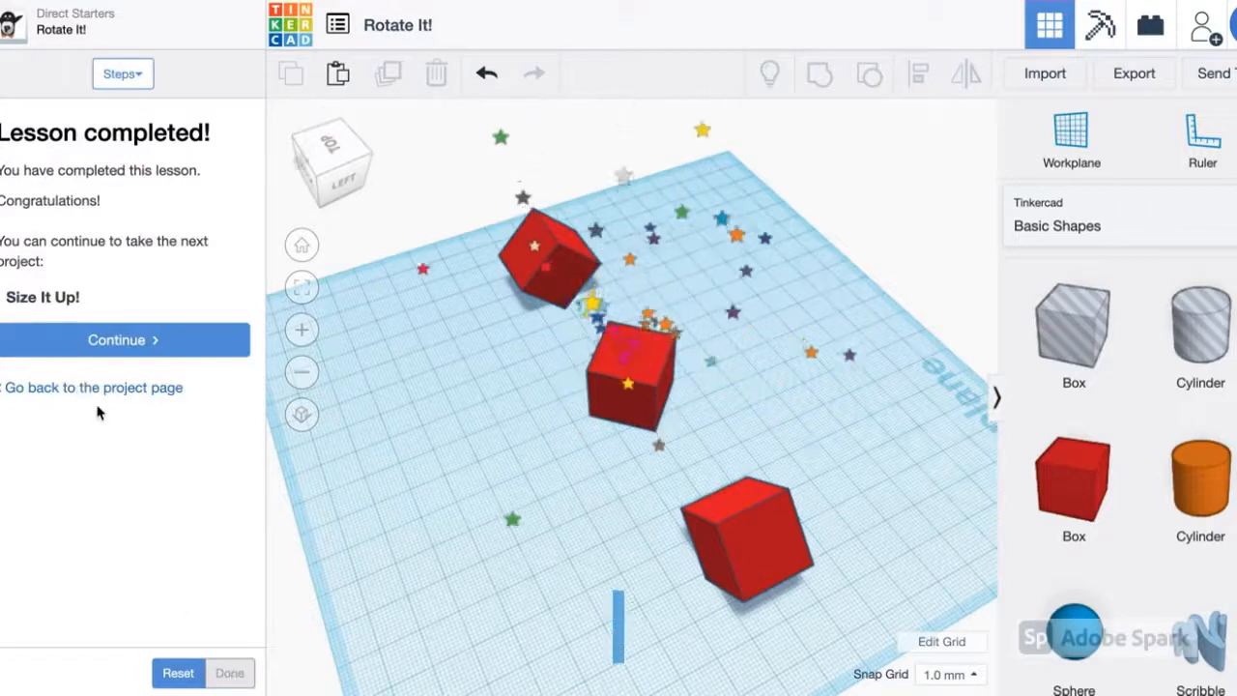
click(138, 338)
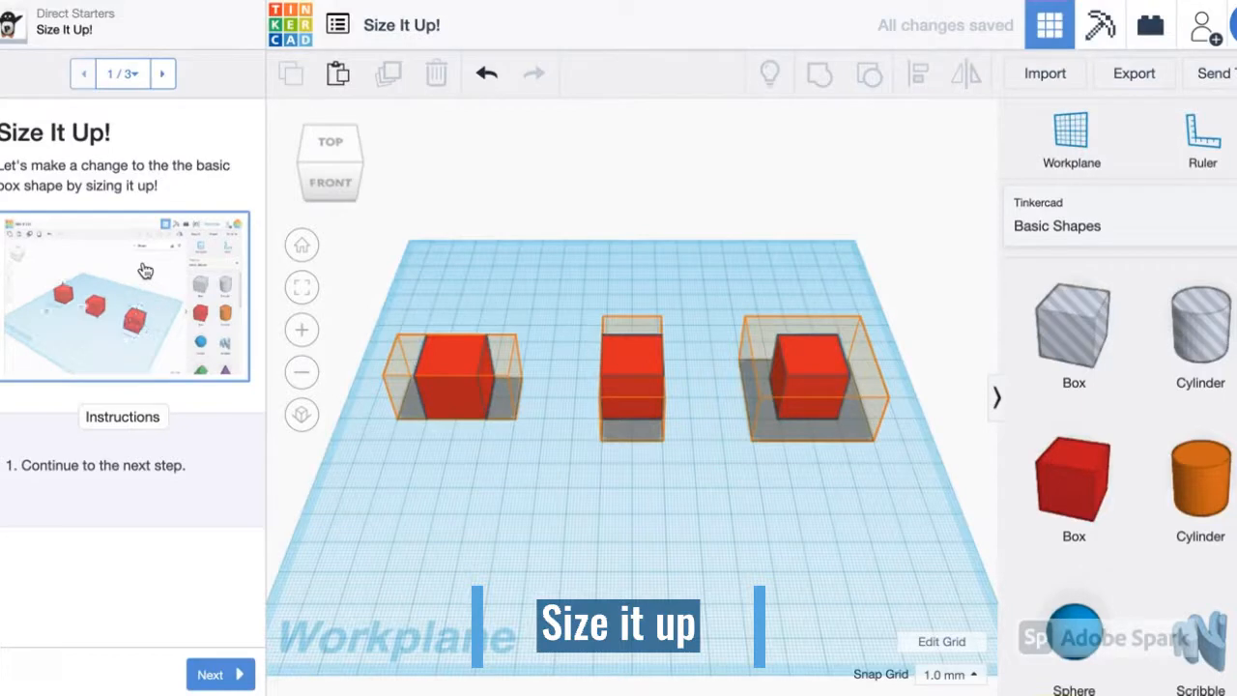
click(218, 671)
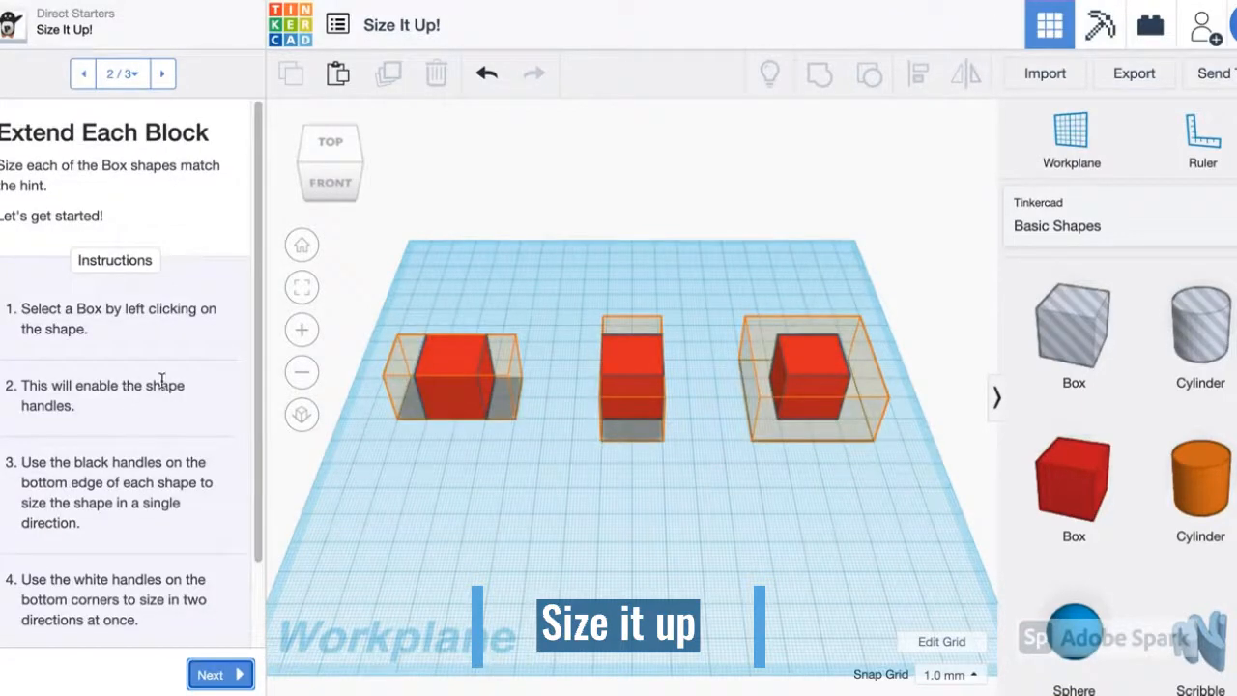
- Stretch the left Box sideways in both directions until it fills its orange hint
click(461, 360)
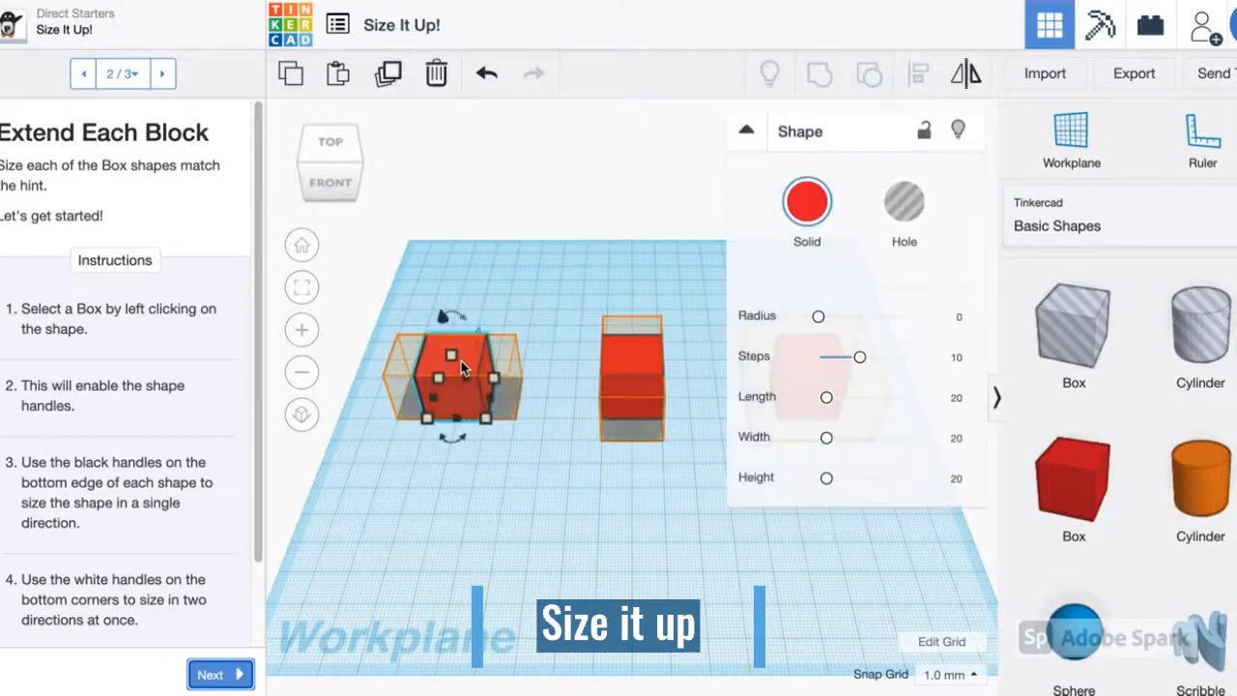
mouse_move(493, 382)
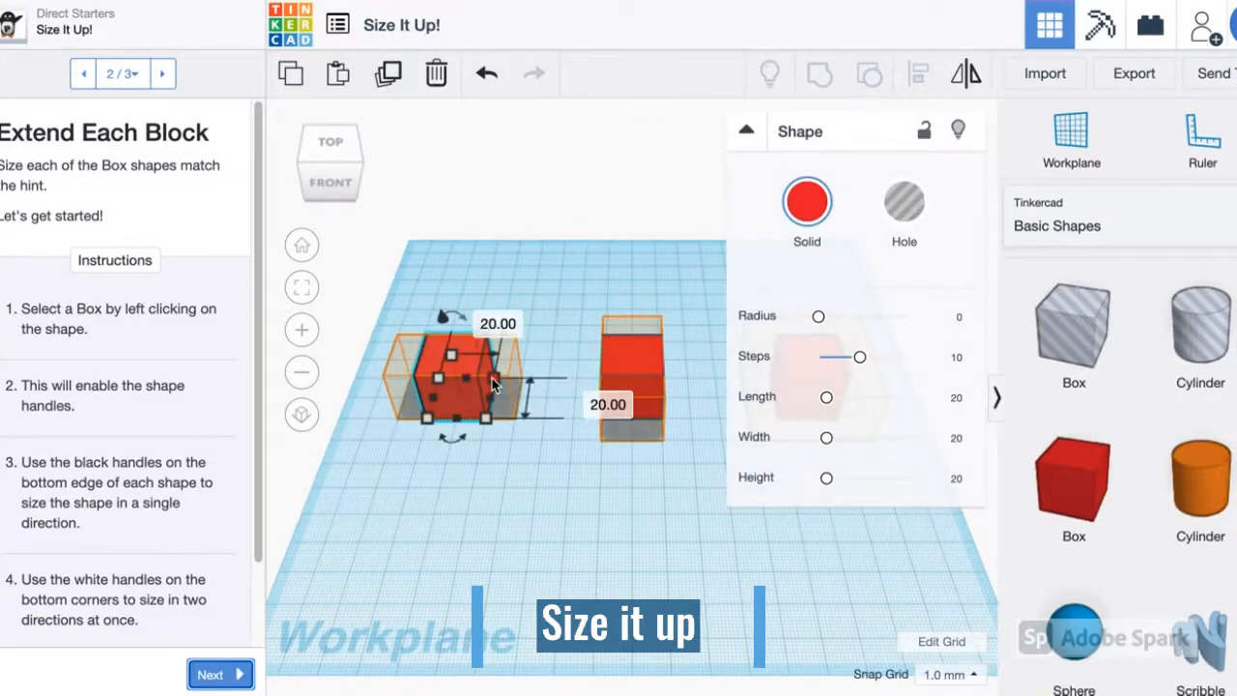
scroll(493, 379, up, 5)
scroll(493, 380, down, 3)
mouse_move(463, 397)
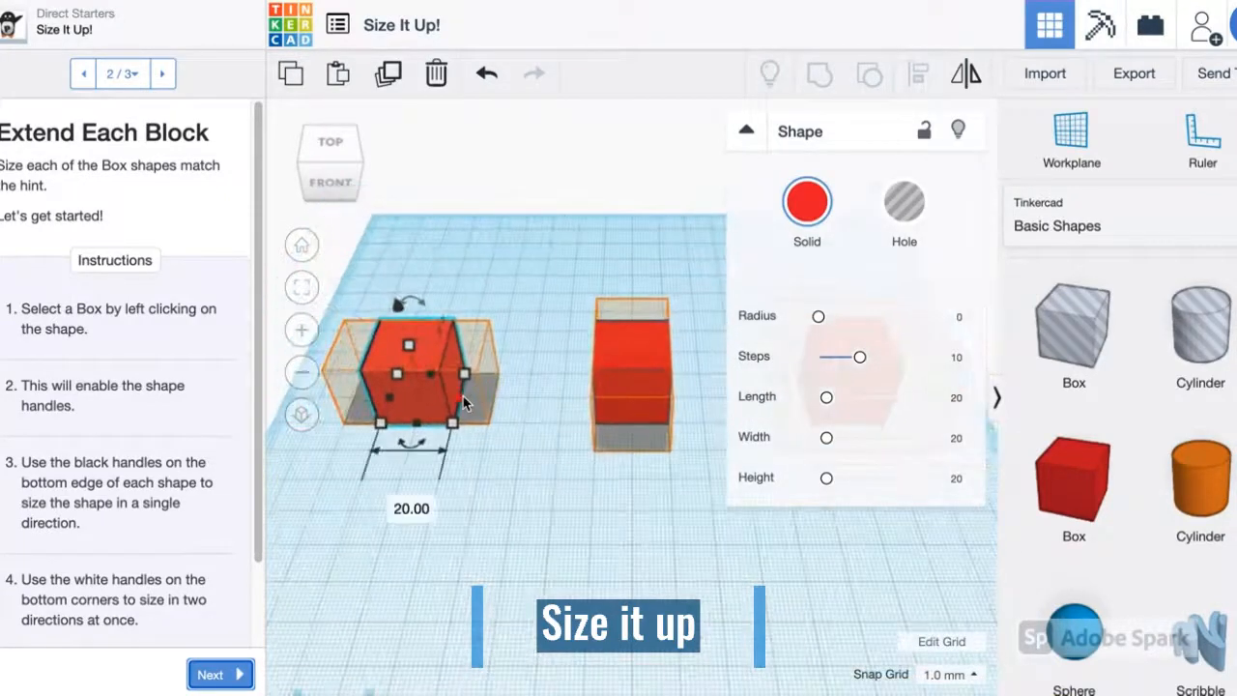
drag(461, 396, 498, 406)
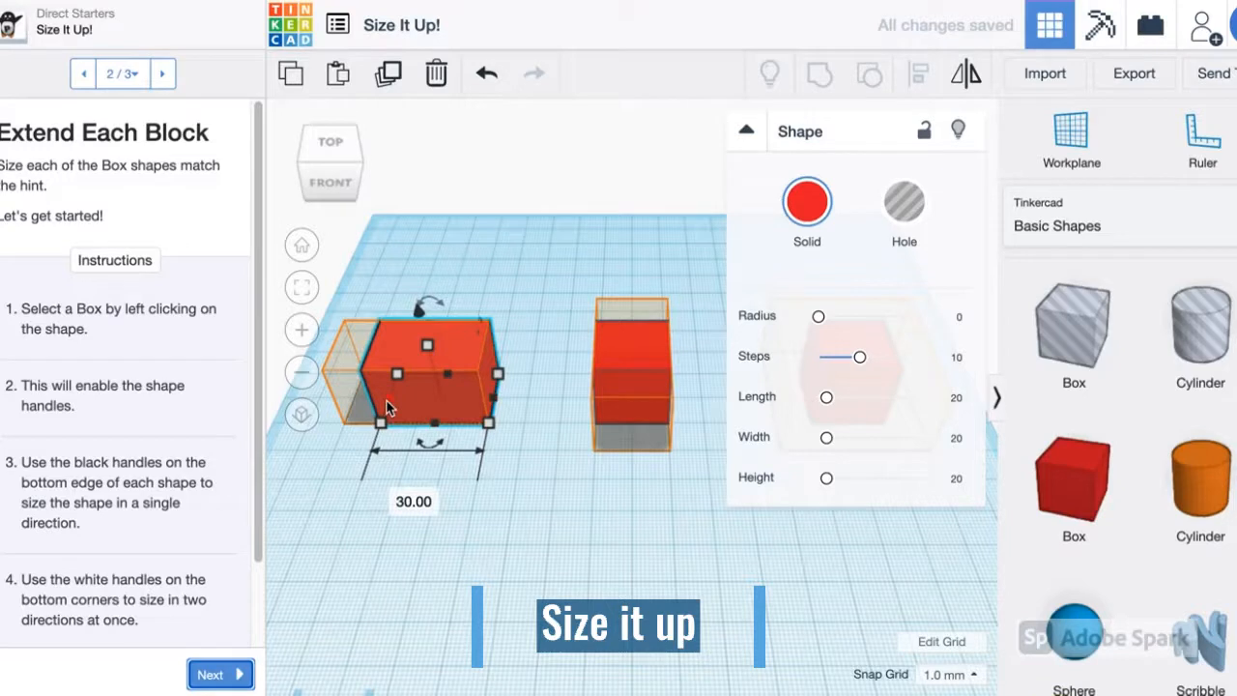
drag(388, 407, 352, 401)
click(629, 530)
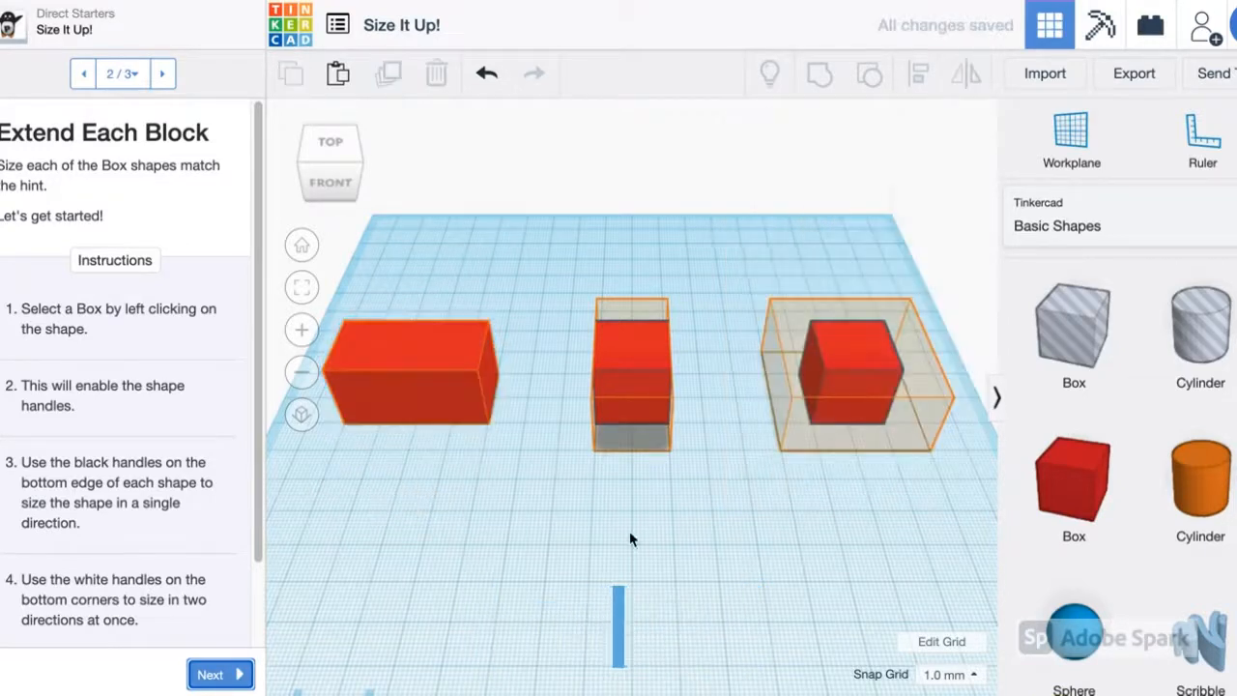
- Stretch the middle Box towards the back and the front of the Workplane to match its orange hint
click(635, 354)
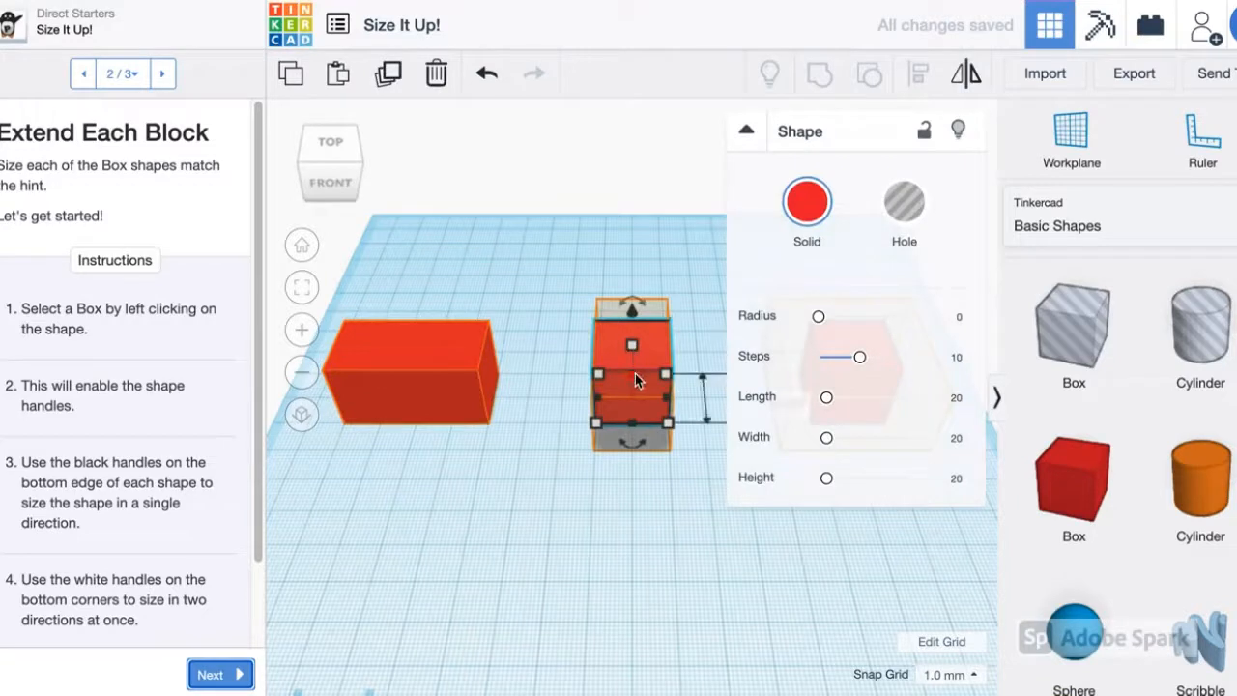
drag(635, 373, 638, 349)
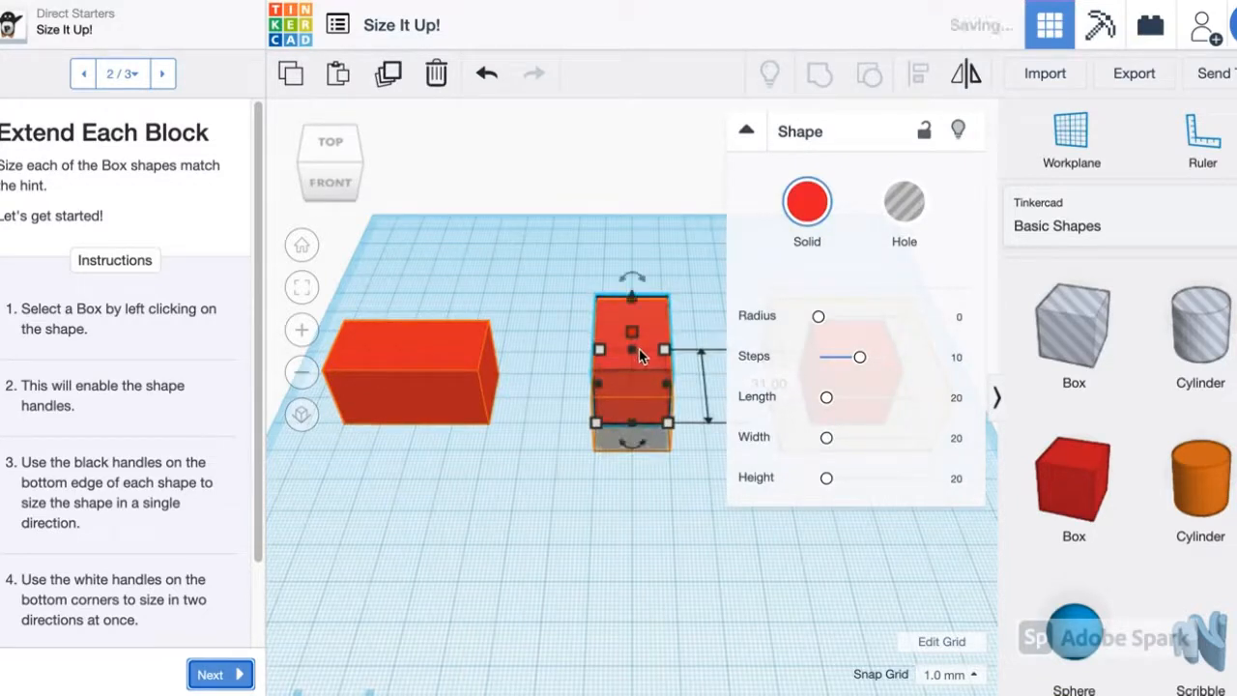
drag(637, 425, 638, 450)
click(694, 554)
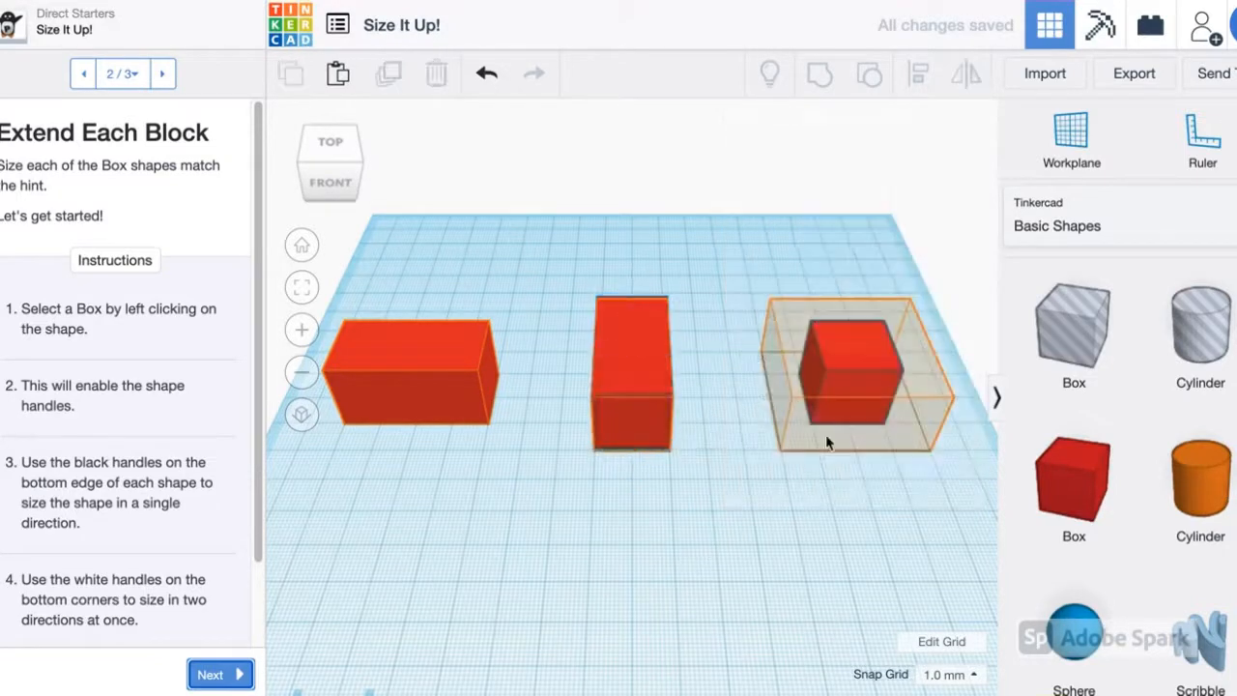
- Resize the right Box from two opposite bottom corners so its length and width match the orange hint
click(877, 368)
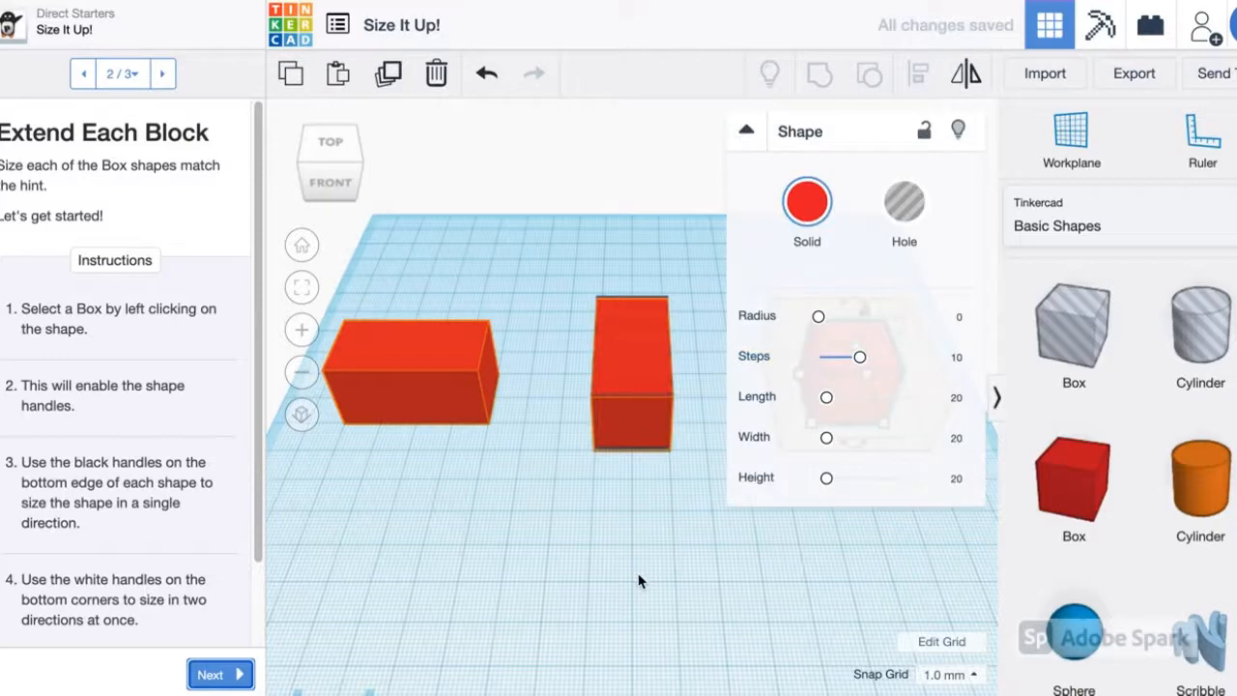
scroll(160, 614, down, 3)
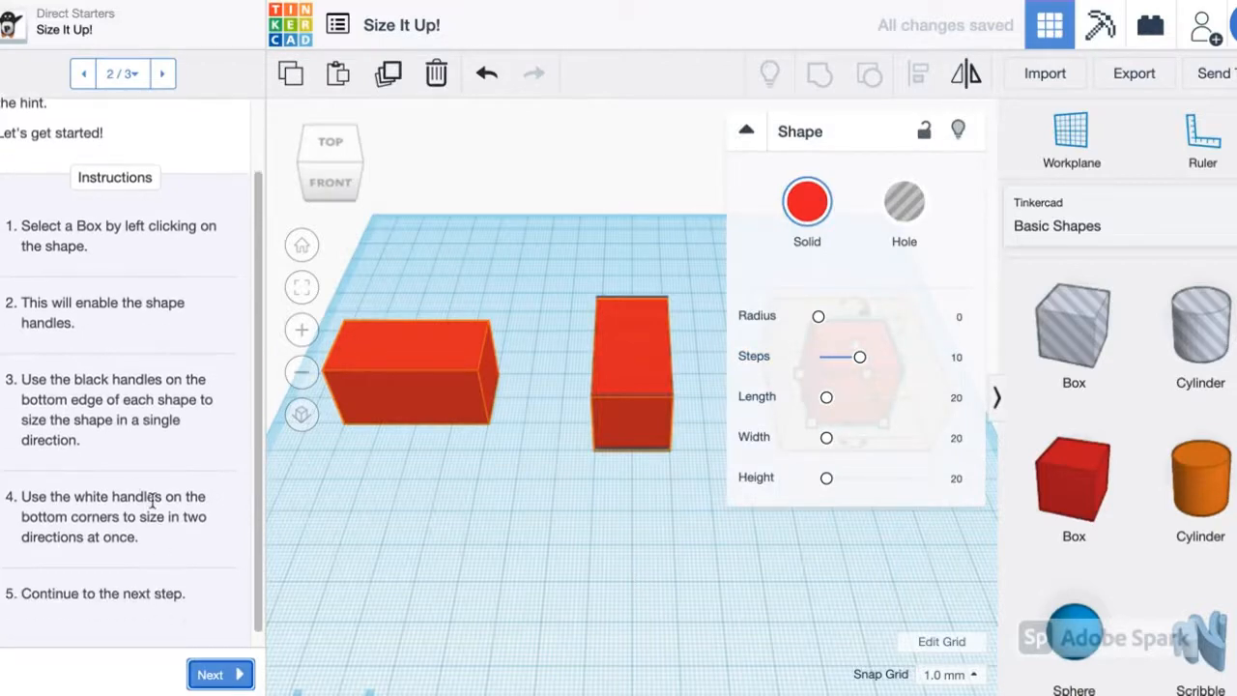
click(637, 576)
right_drag(752, 500, 572, 389)
click(491, 266)
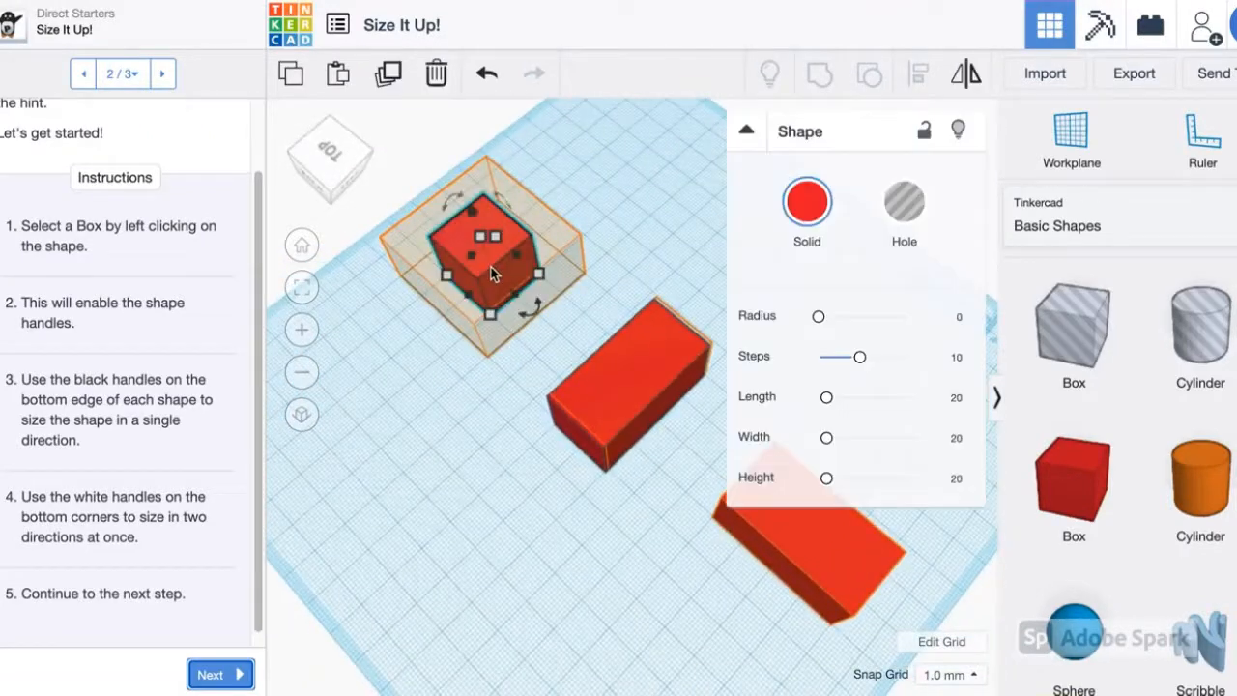
drag(538, 276, 577, 276)
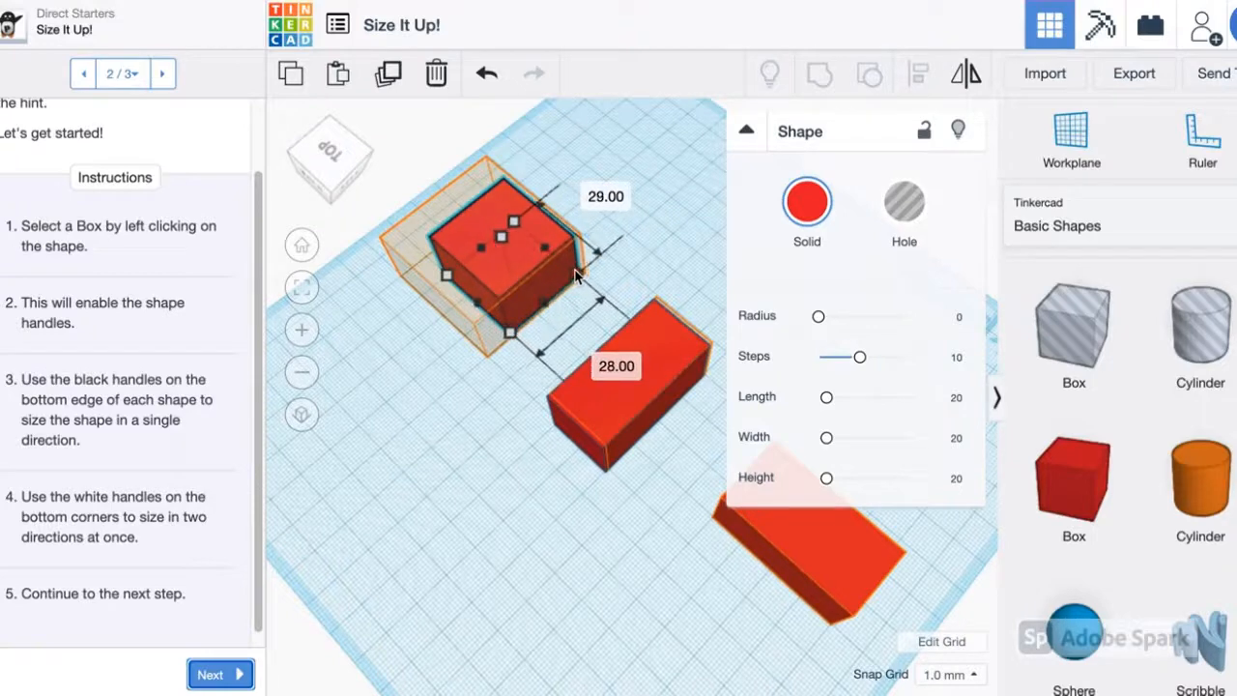
right_drag(414, 359, 394, 395)
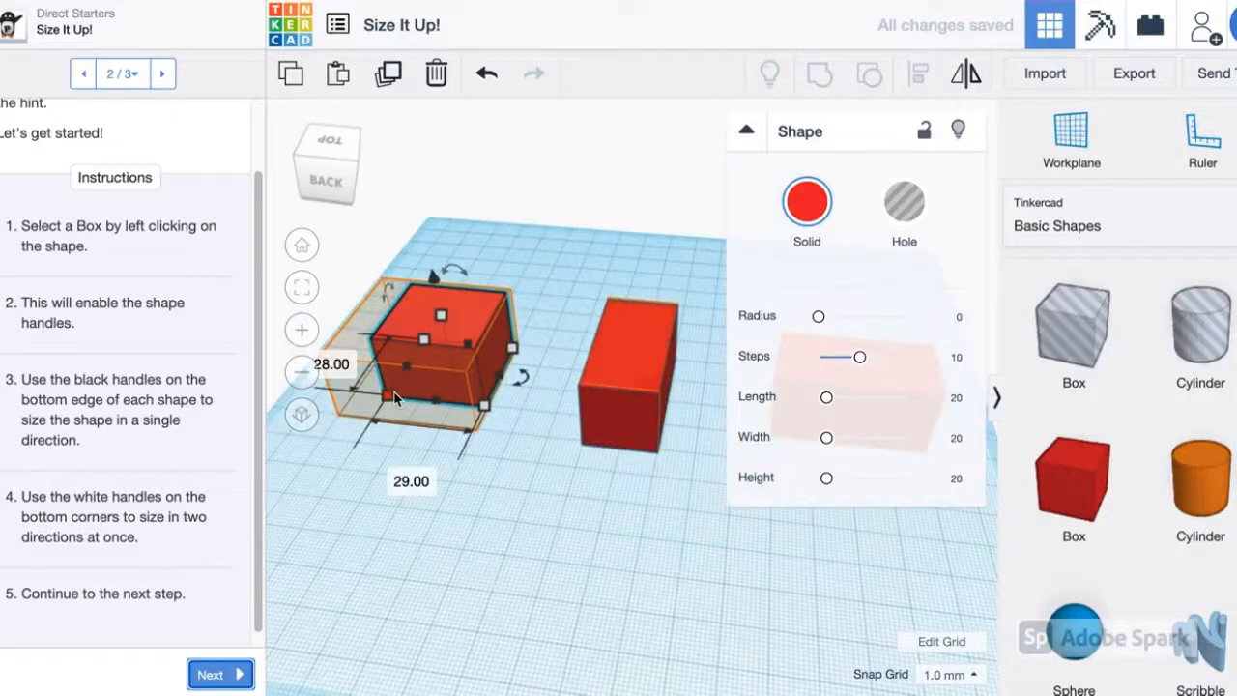
drag(395, 394, 348, 414)
right_drag(348, 414, 446, 543)
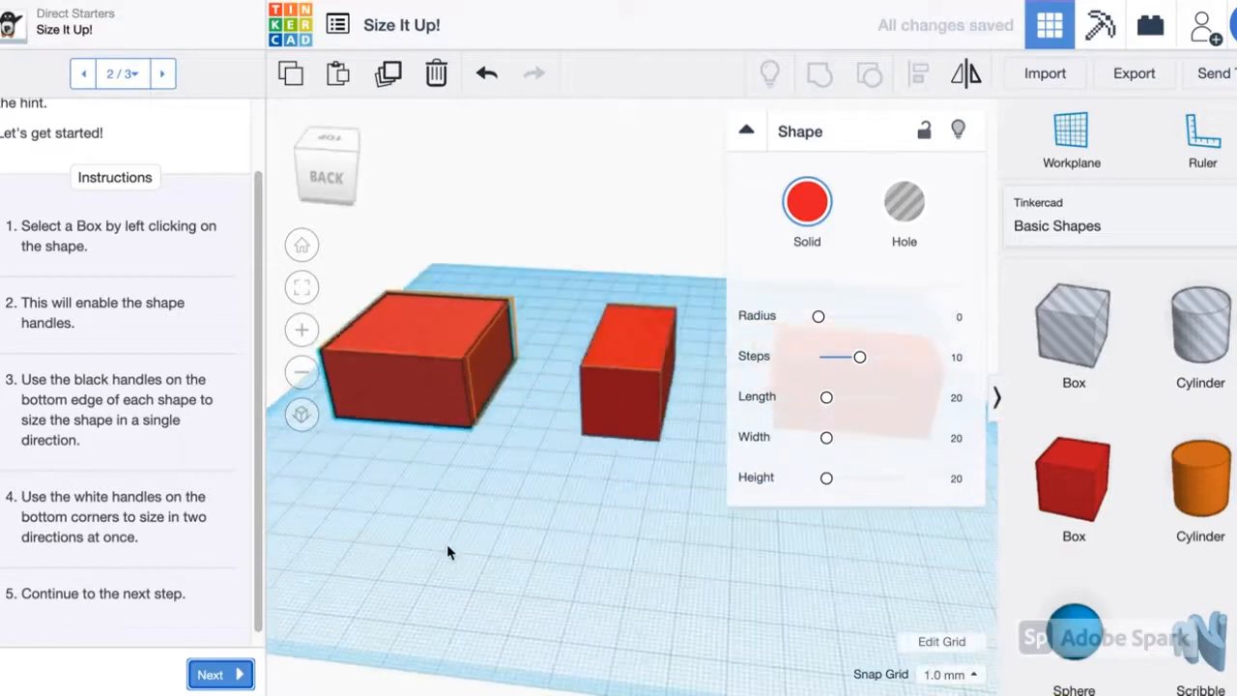
- Finish the Size It Up! lesson and continue to the Group the Shapes on the Left instructions of the Group It! lesson
click(232, 674)
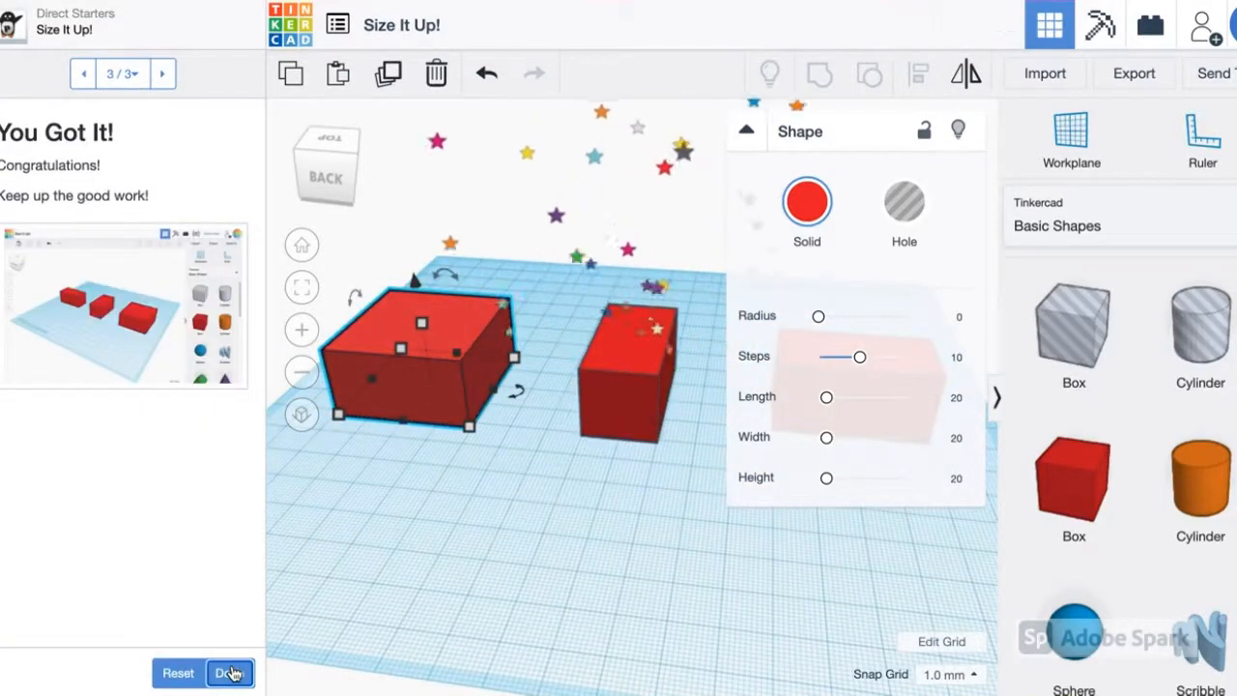
click(230, 673)
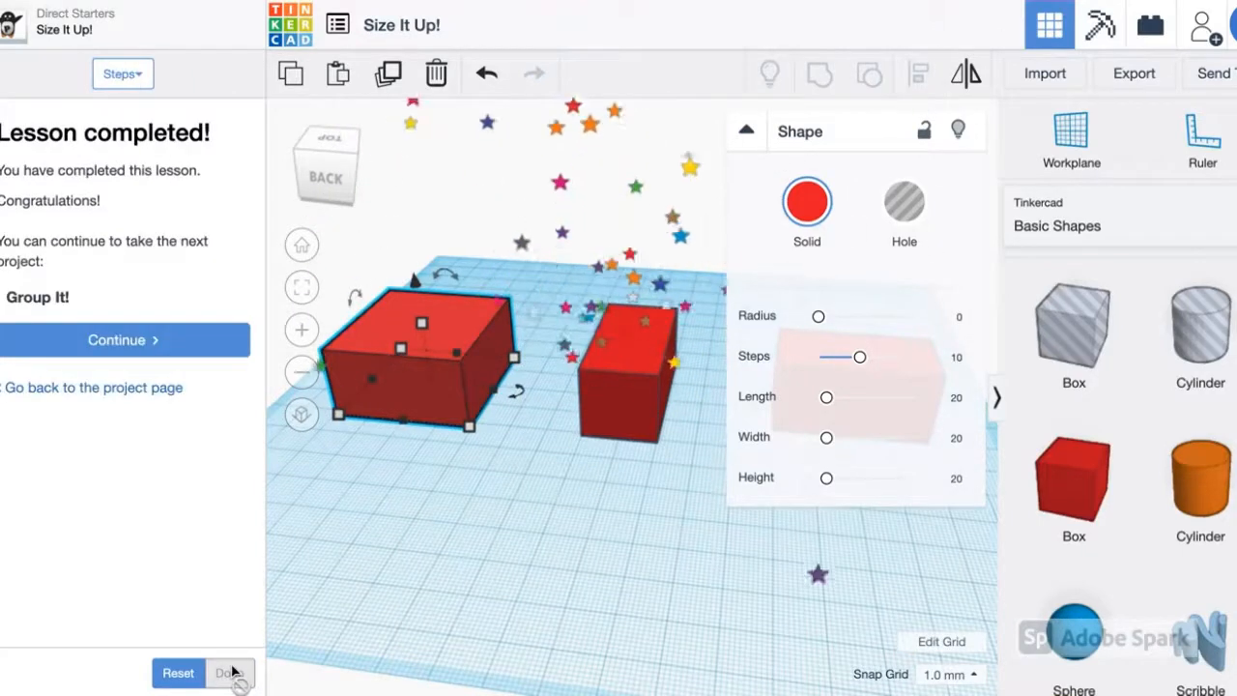
click(168, 351)
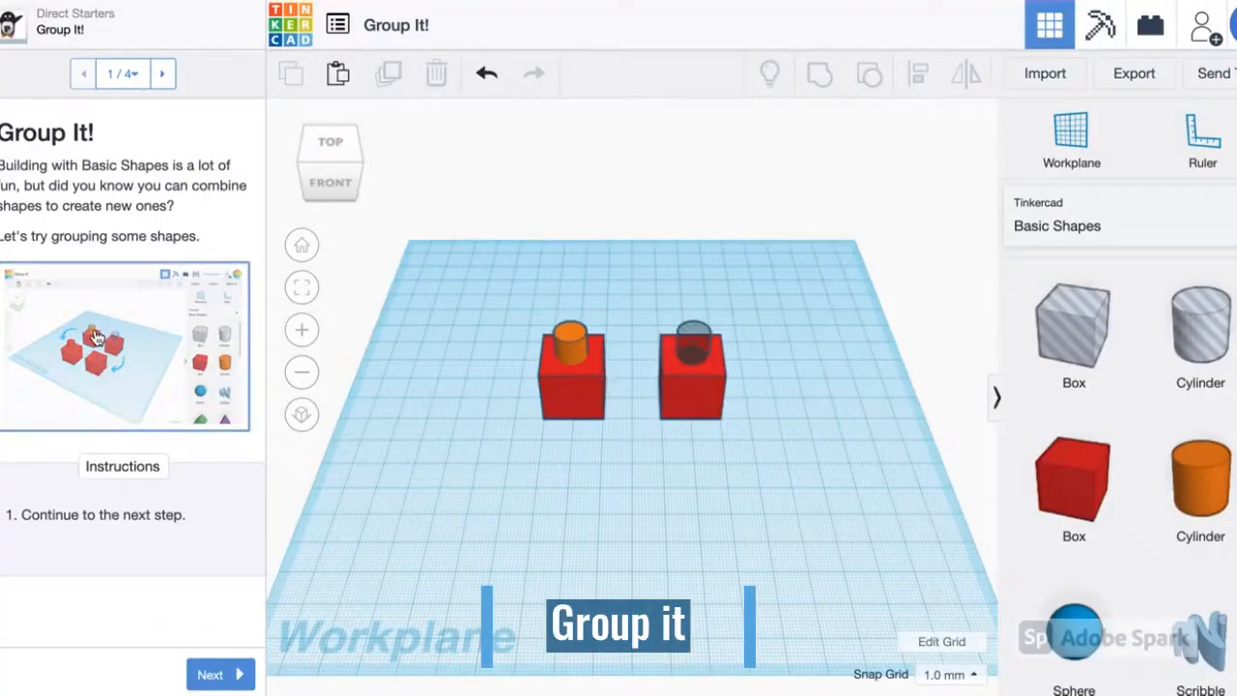
click(212, 674)
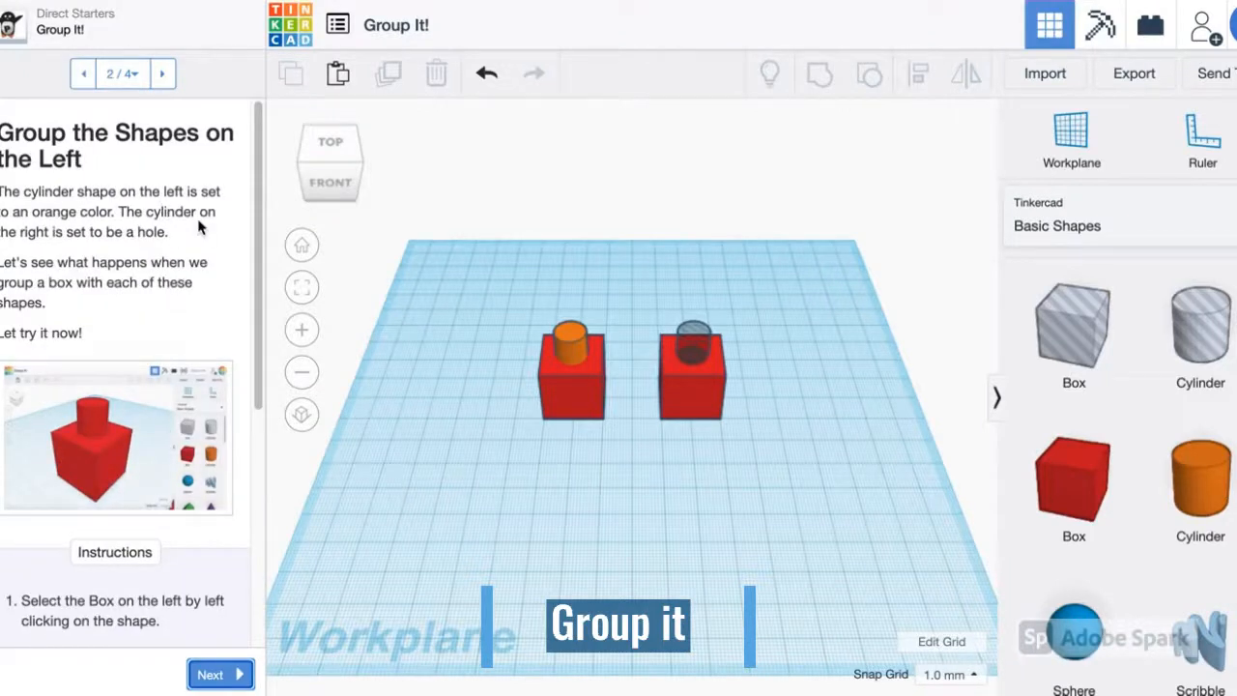
- Read through the Group the Shapes on the Left instructions and show the hint about selecting the orange cylinder
scroll(203, 251, down, 5)
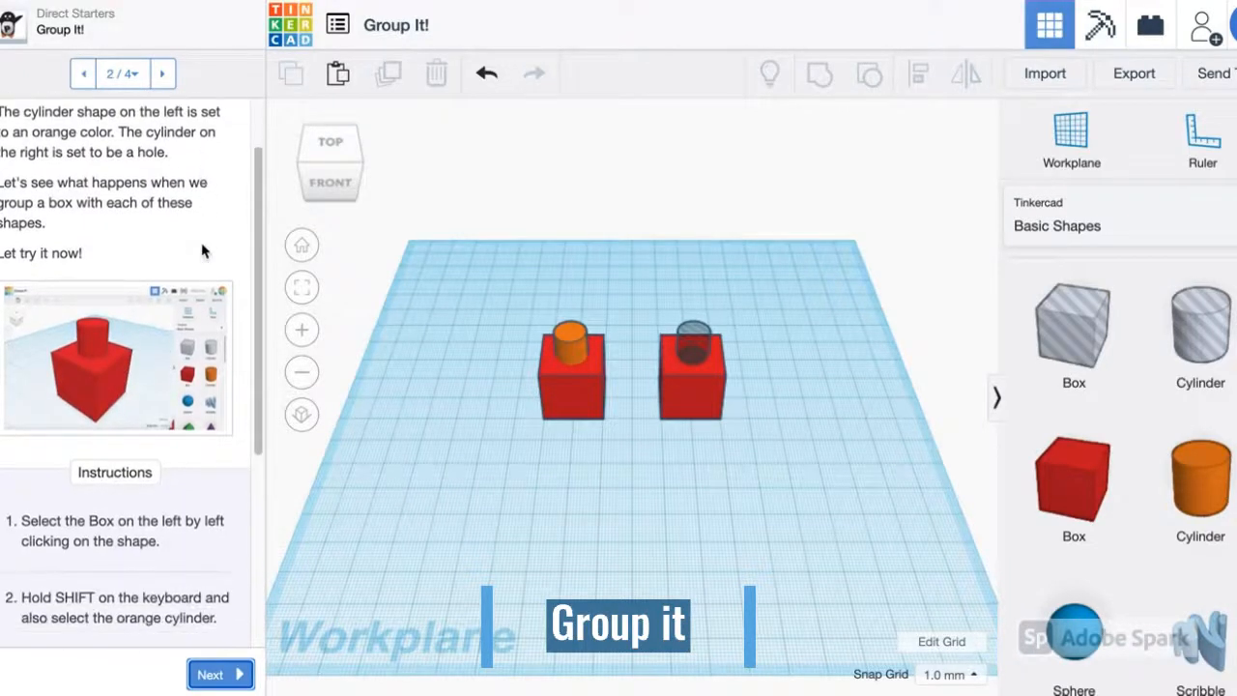
scroll(205, 251, down, 4)
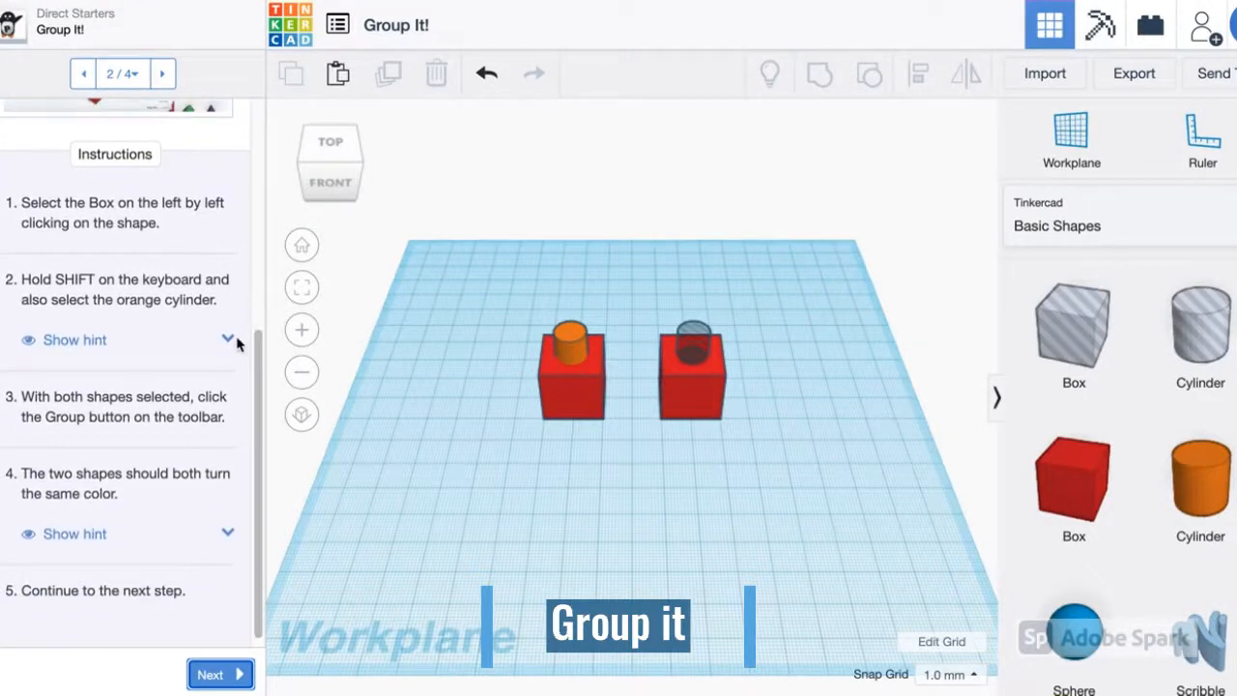
click(229, 341)
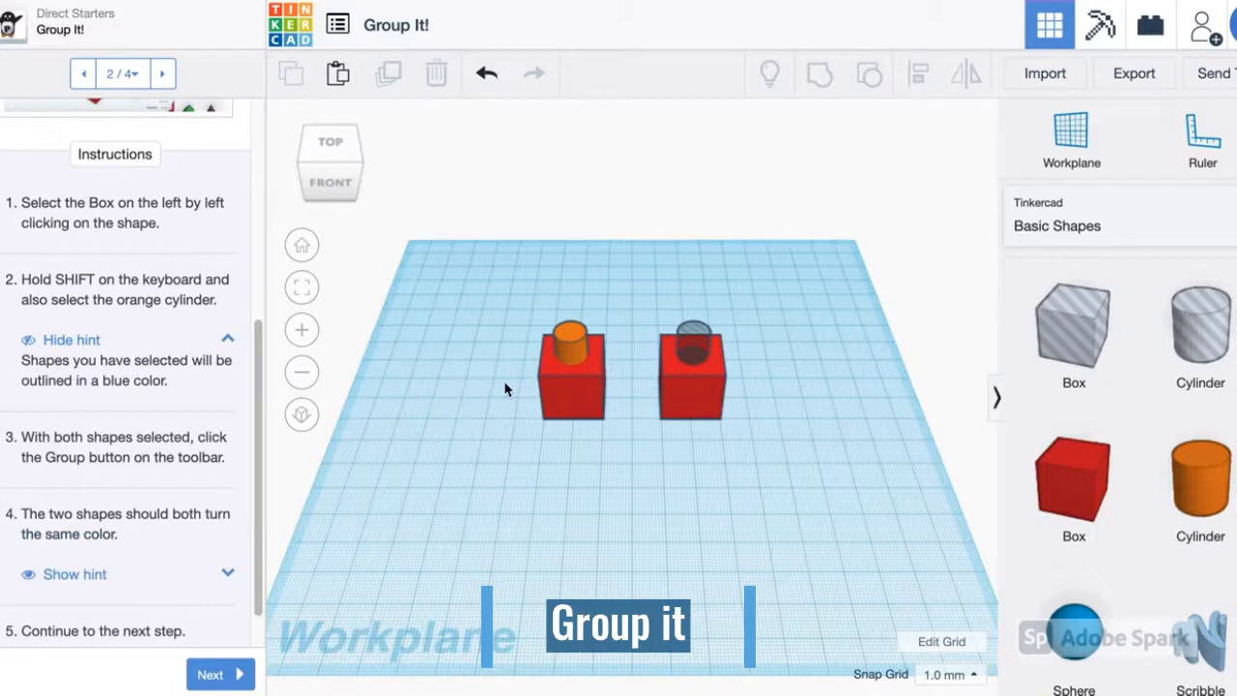
- Group the left red Box with the orange cylinder, selecting the Box first, and show the hint about the group color
click(585, 399)
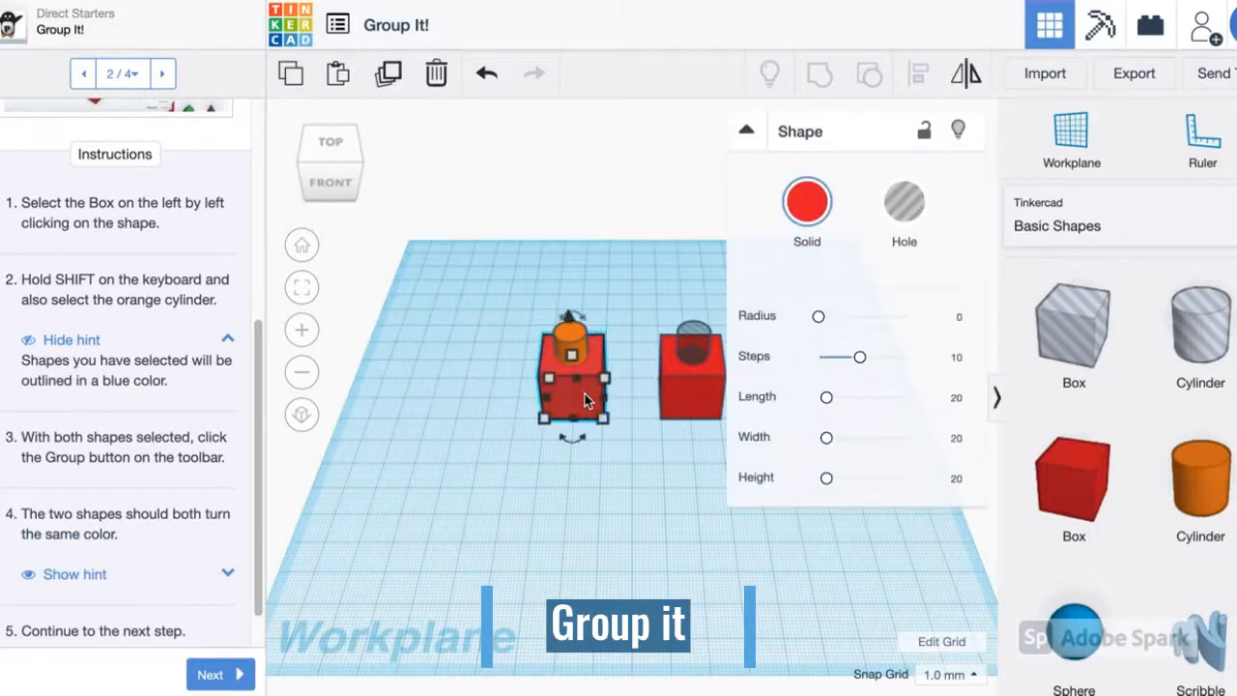
shift+click(572, 338)
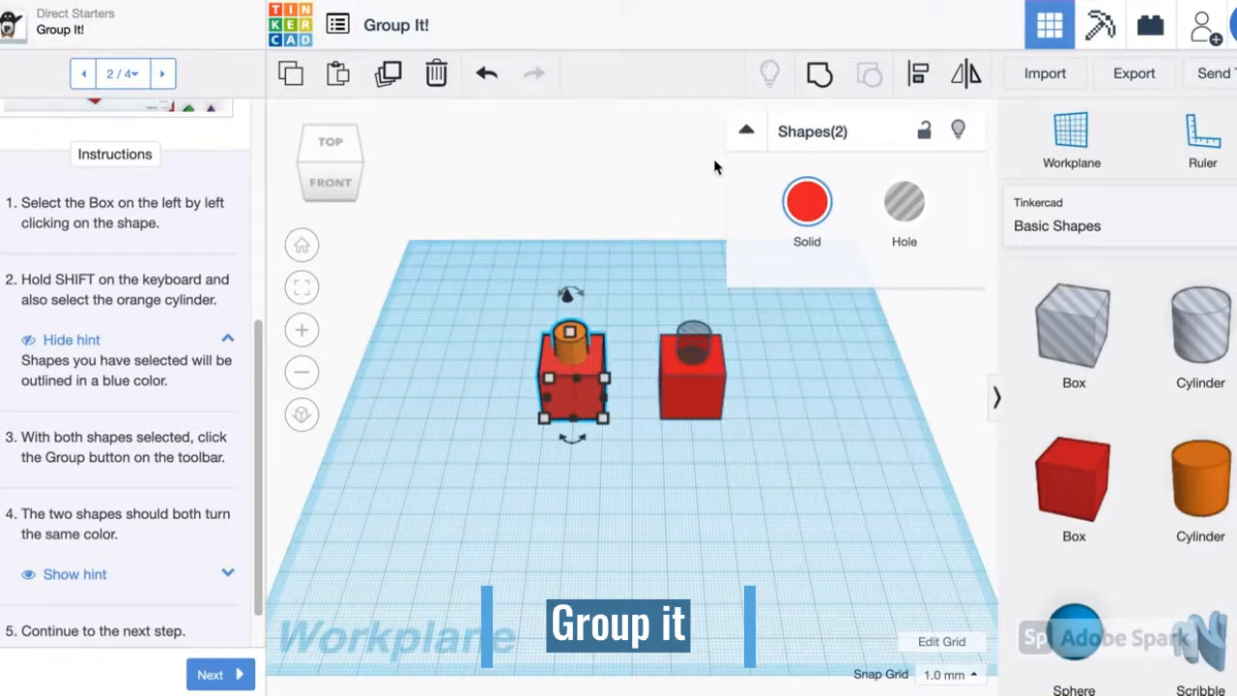
click(829, 75)
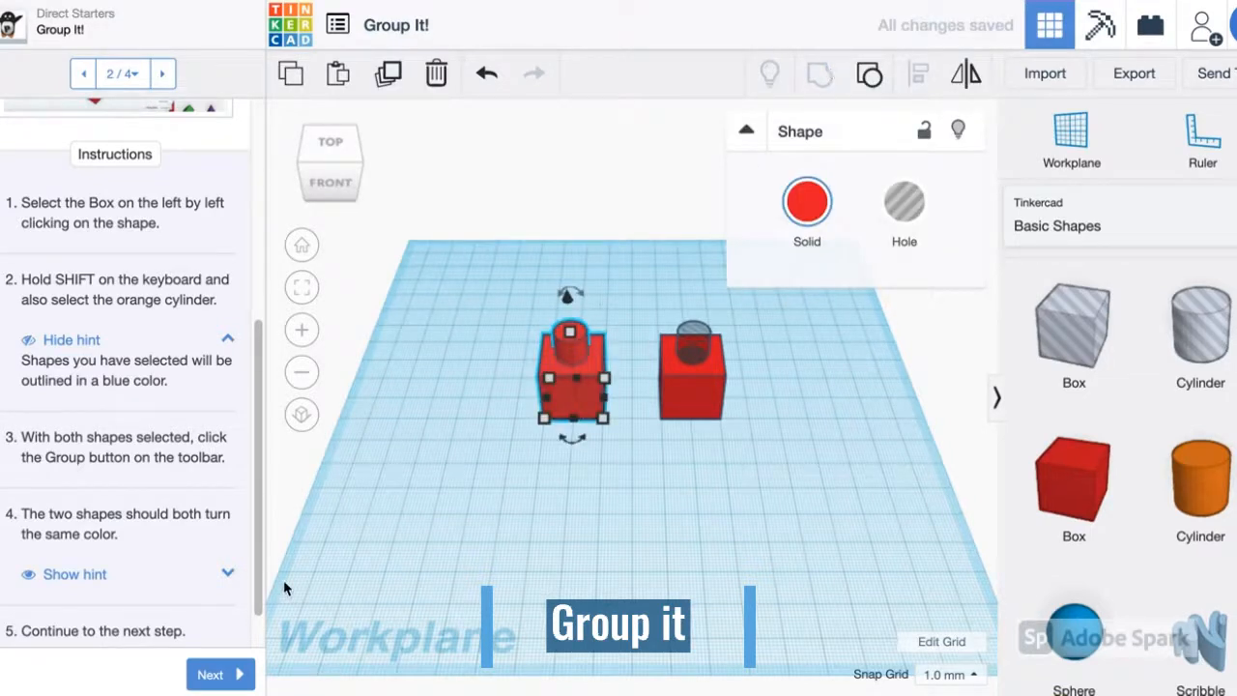
click(228, 575)
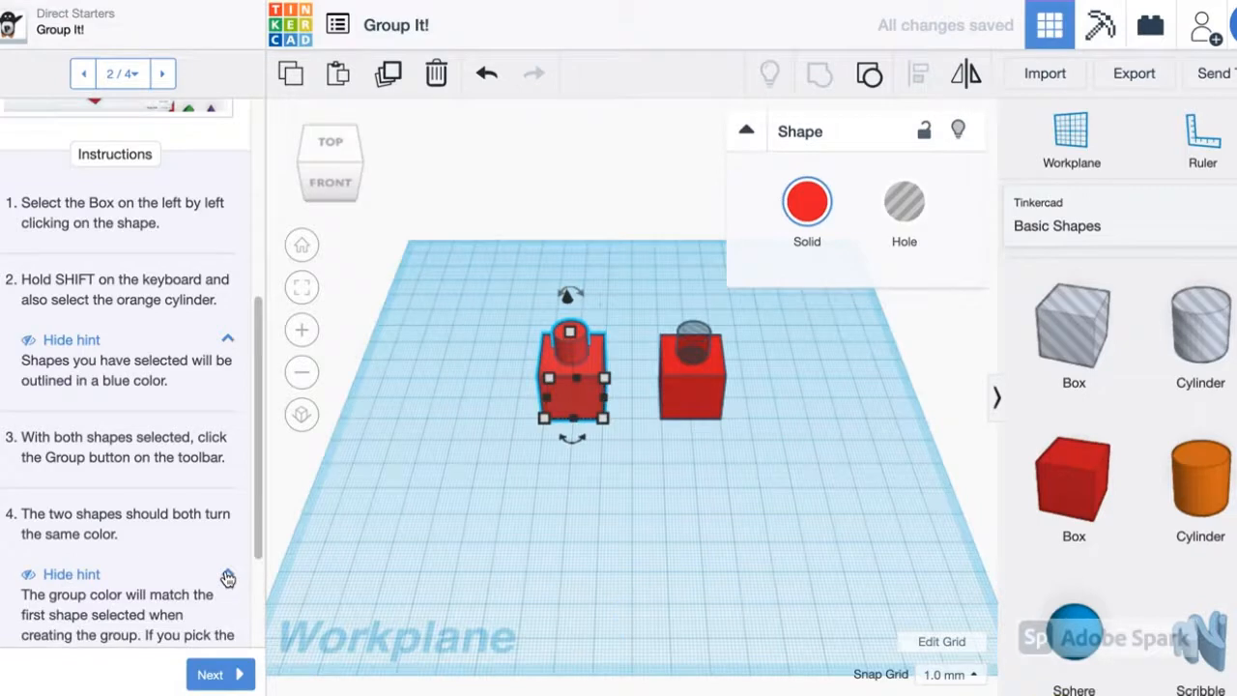
- Hide the group color hint, deselect the group and continue to the Group the Shapes on the Right instructions
scroll(228, 577, down, 2)
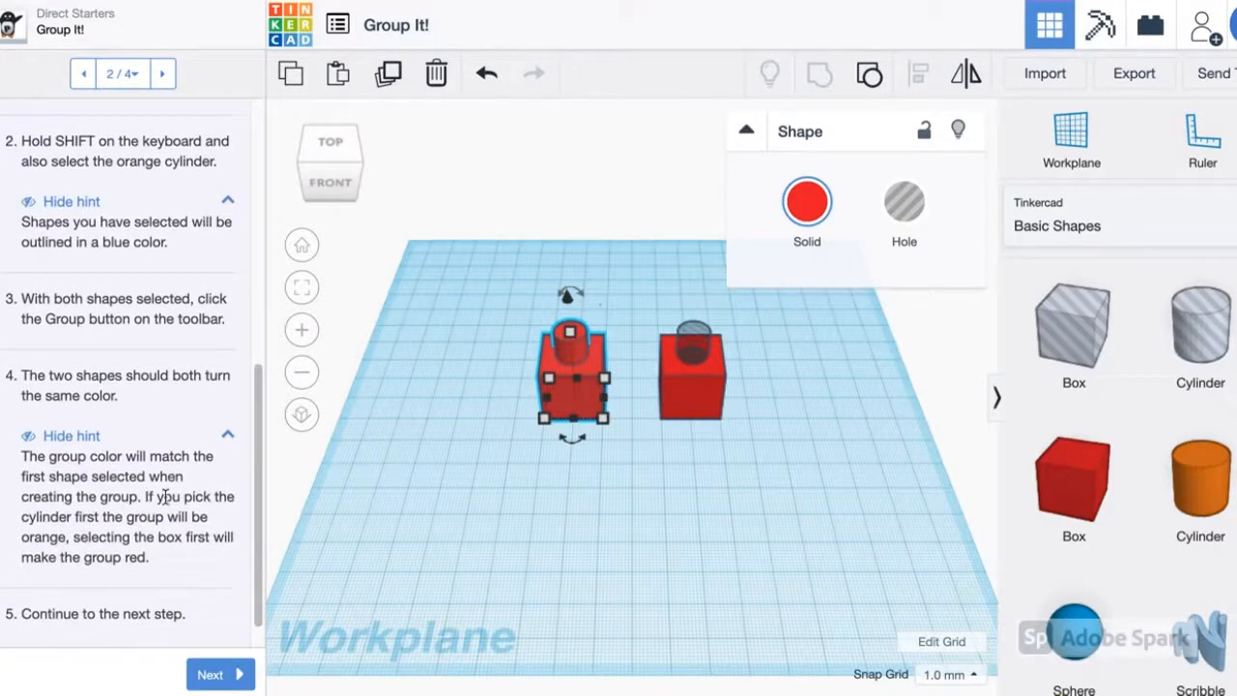
click(228, 436)
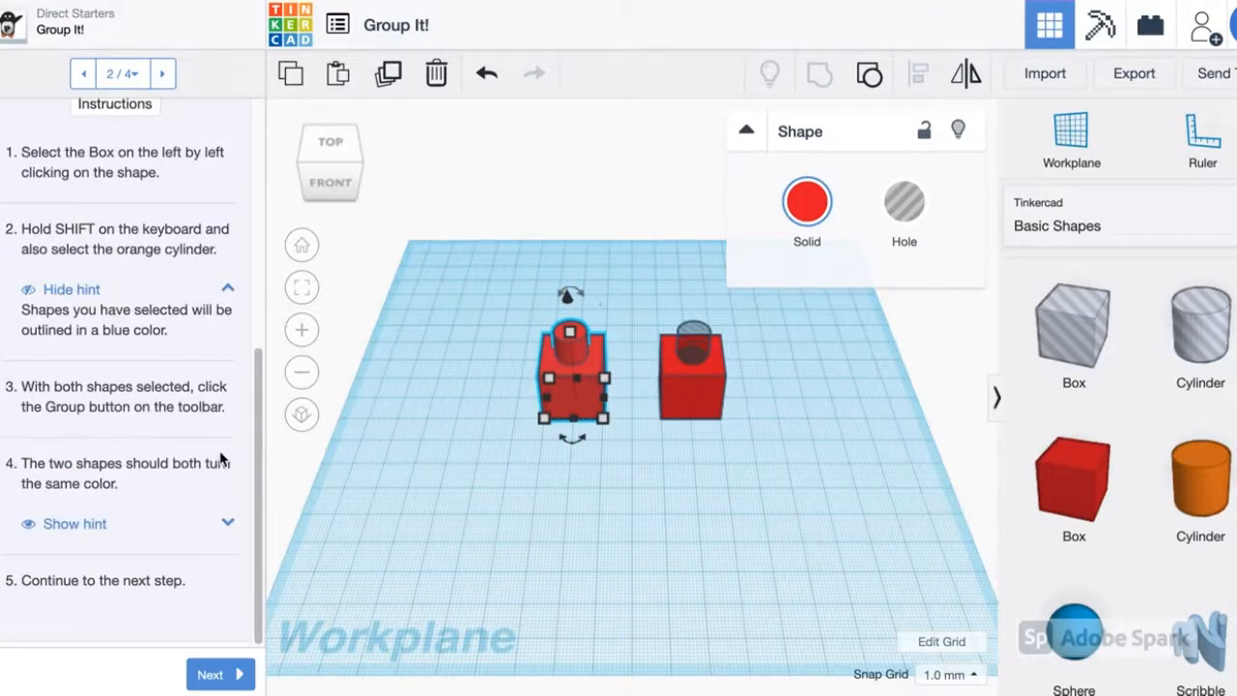
click(570, 544)
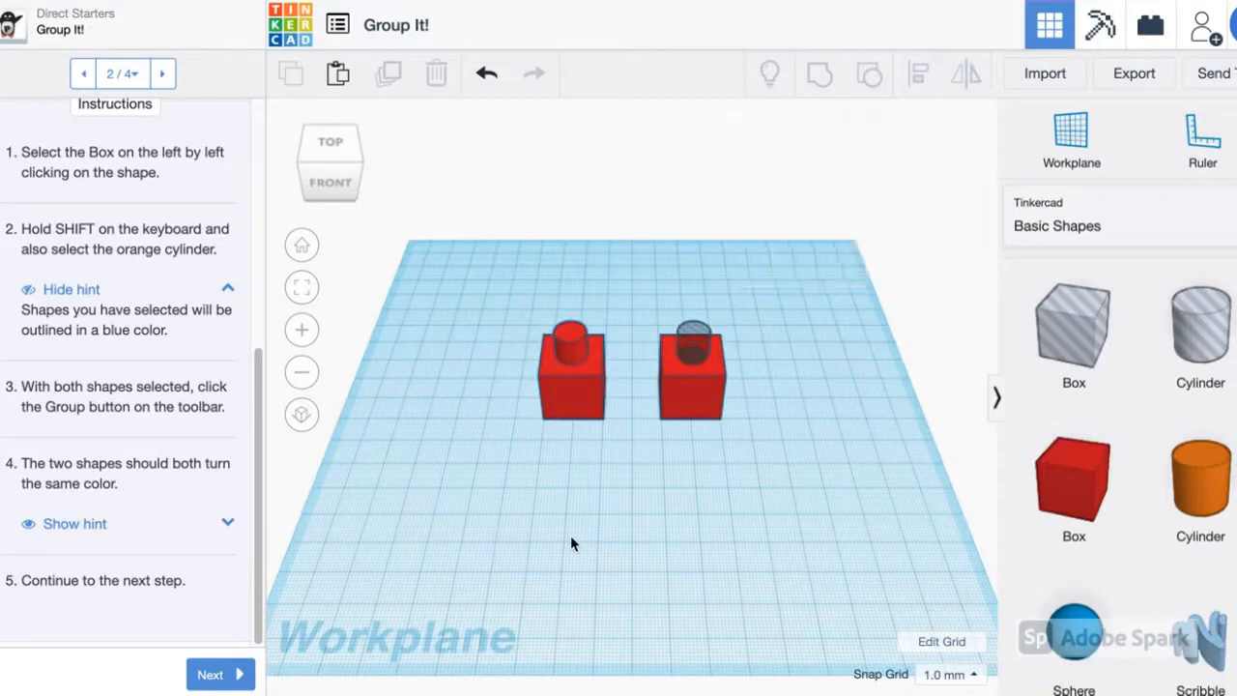
click(230, 674)
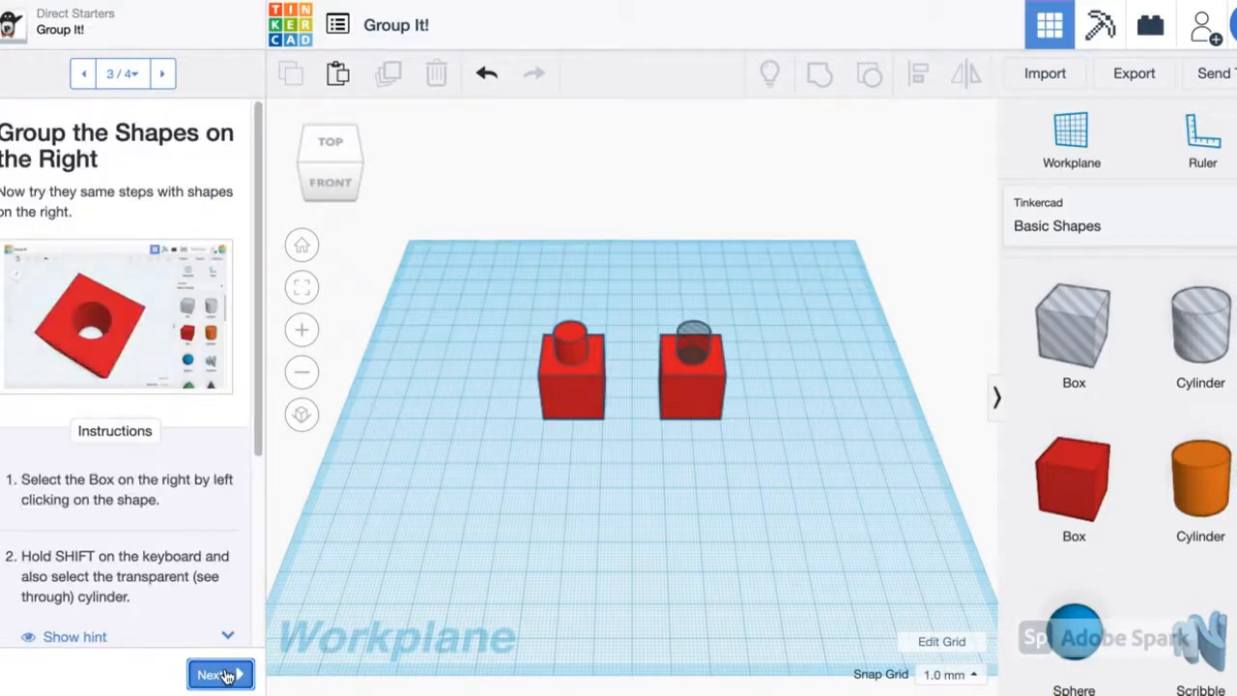
scroll(118, 356, down, 3)
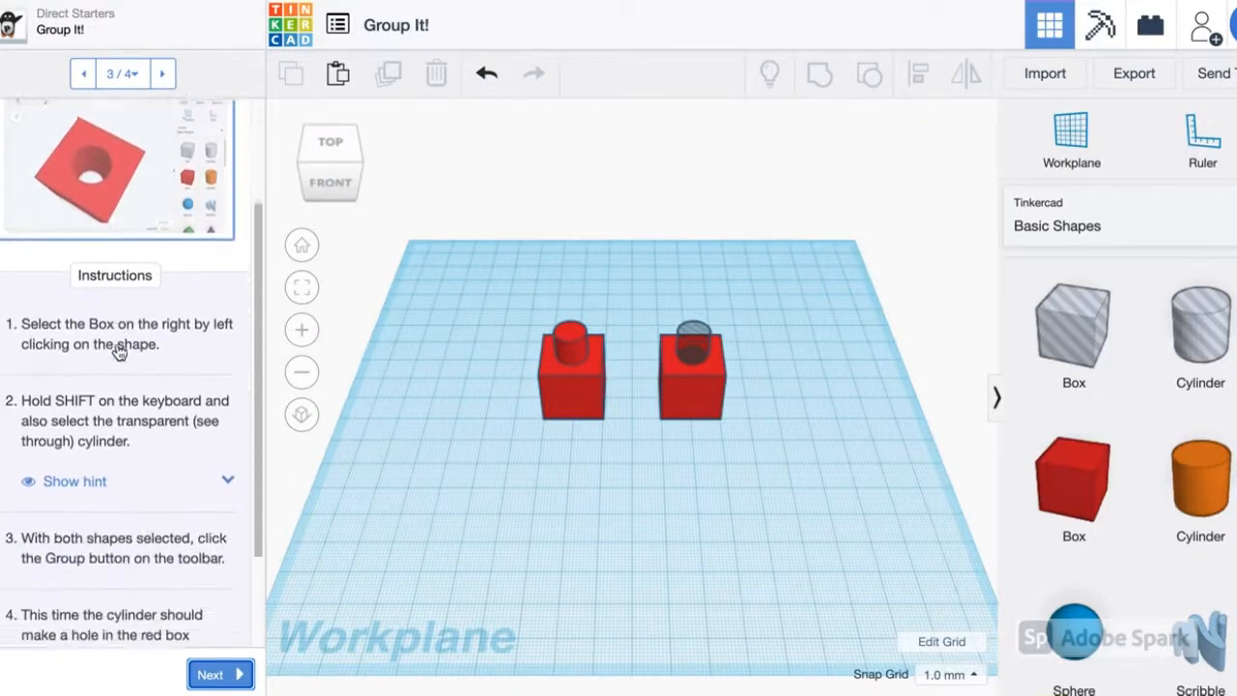
scroll(118, 351, down, 1)
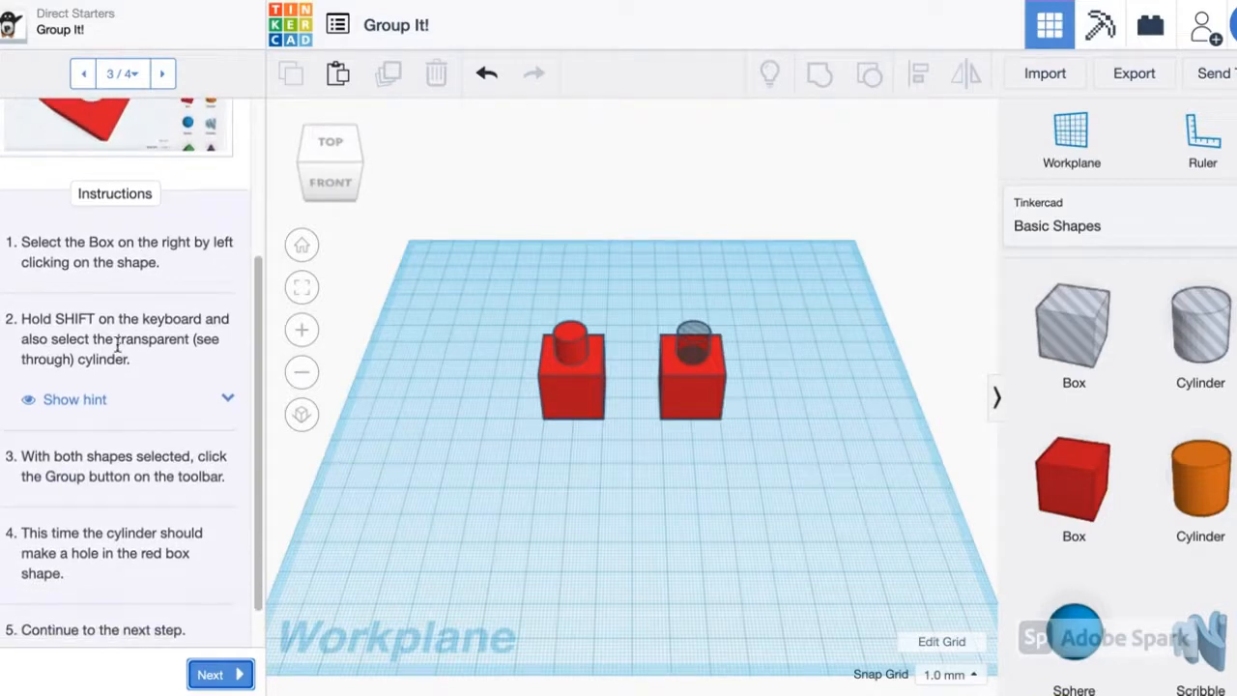
scroll(165, 327, down, 1)
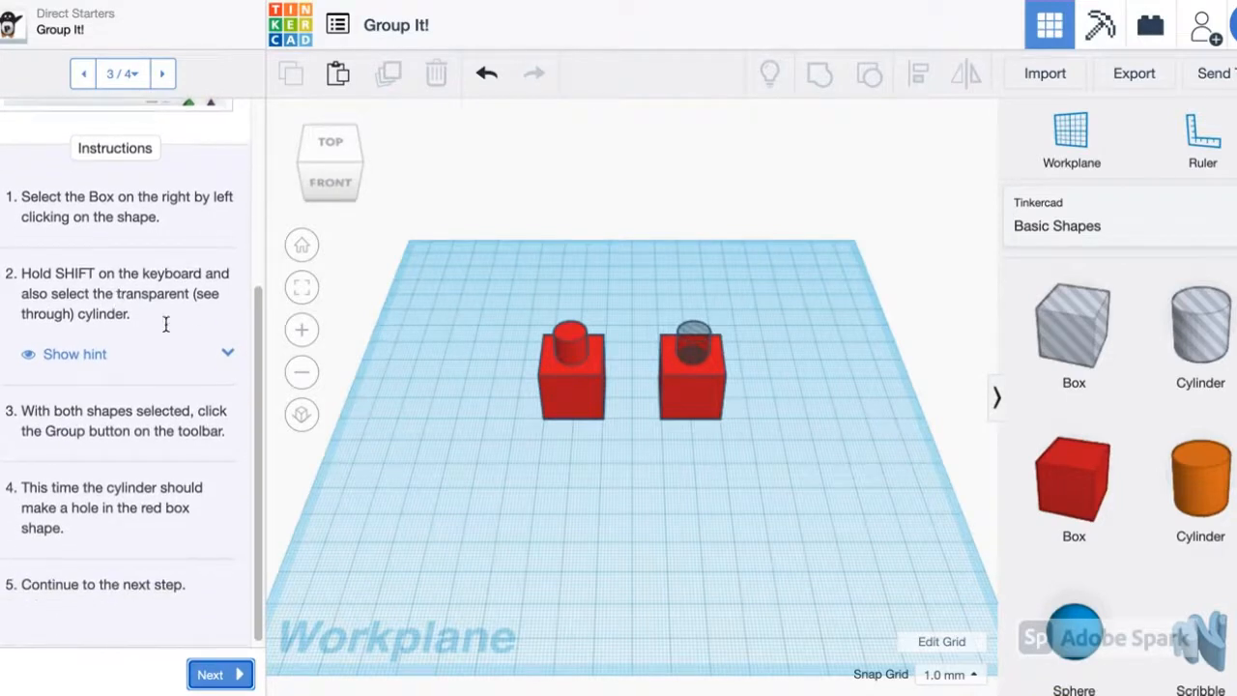
- Group the right red Box with the transparent cylinder, selecting the Box first, and inspect the grouped shape
click(700, 391)
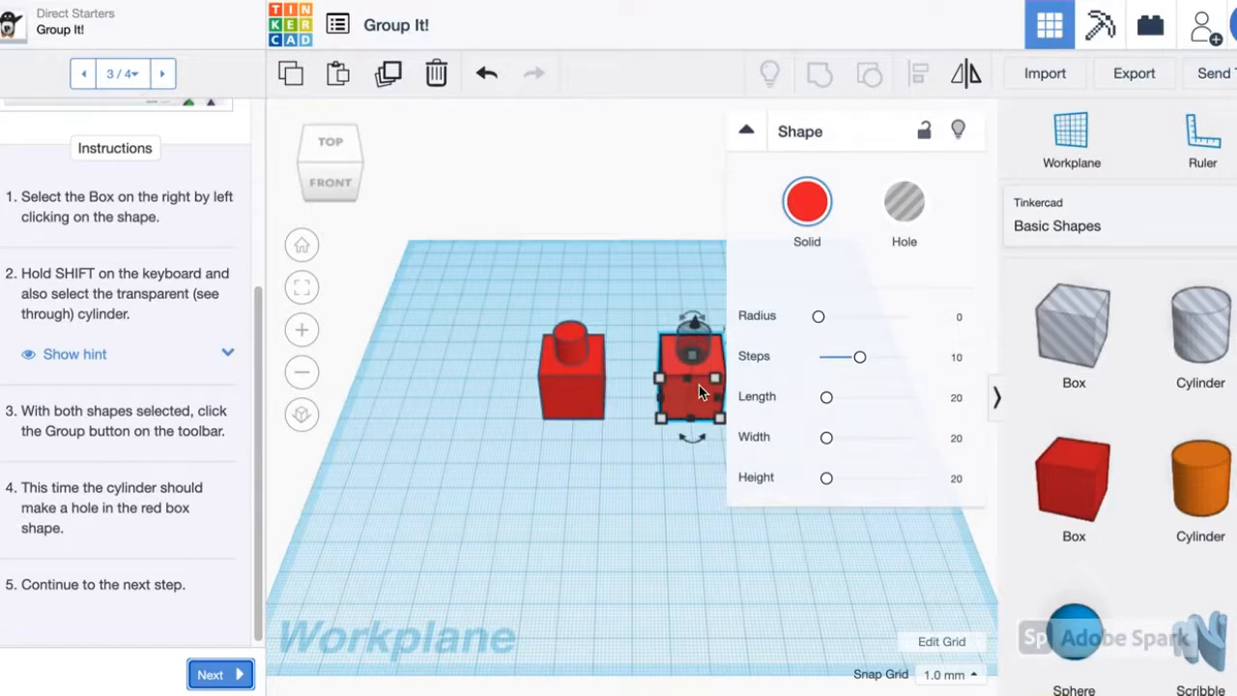
shift+click(693, 348)
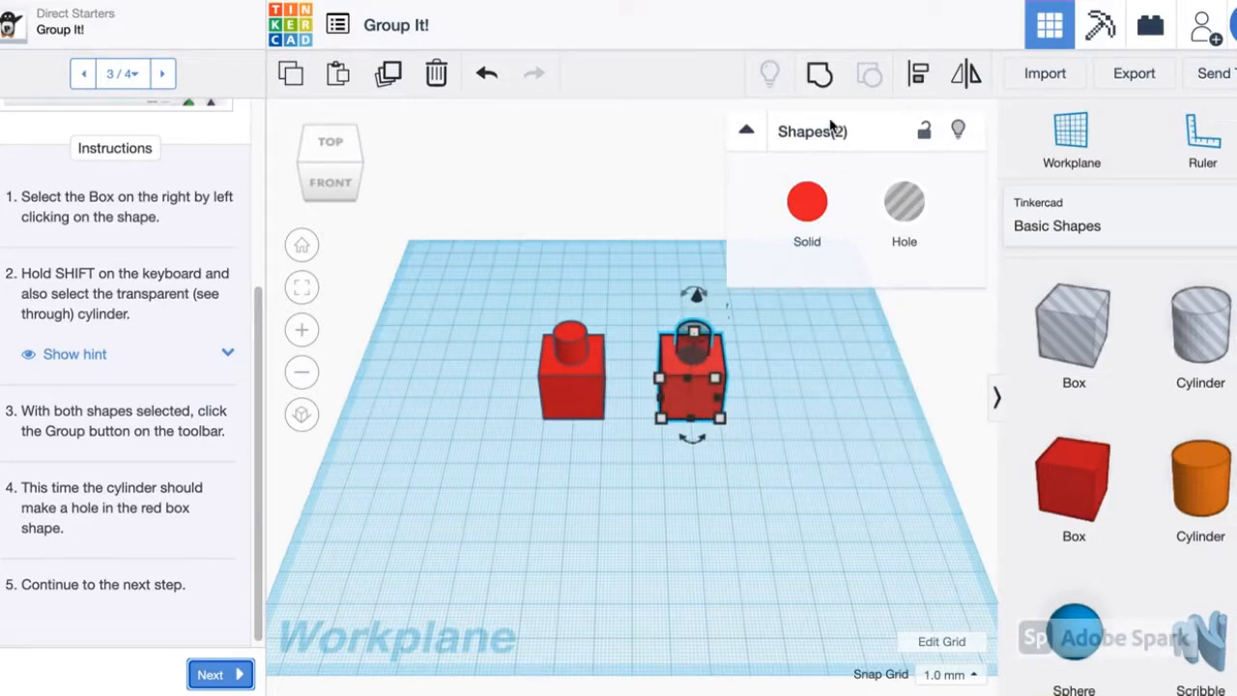
click(827, 79)
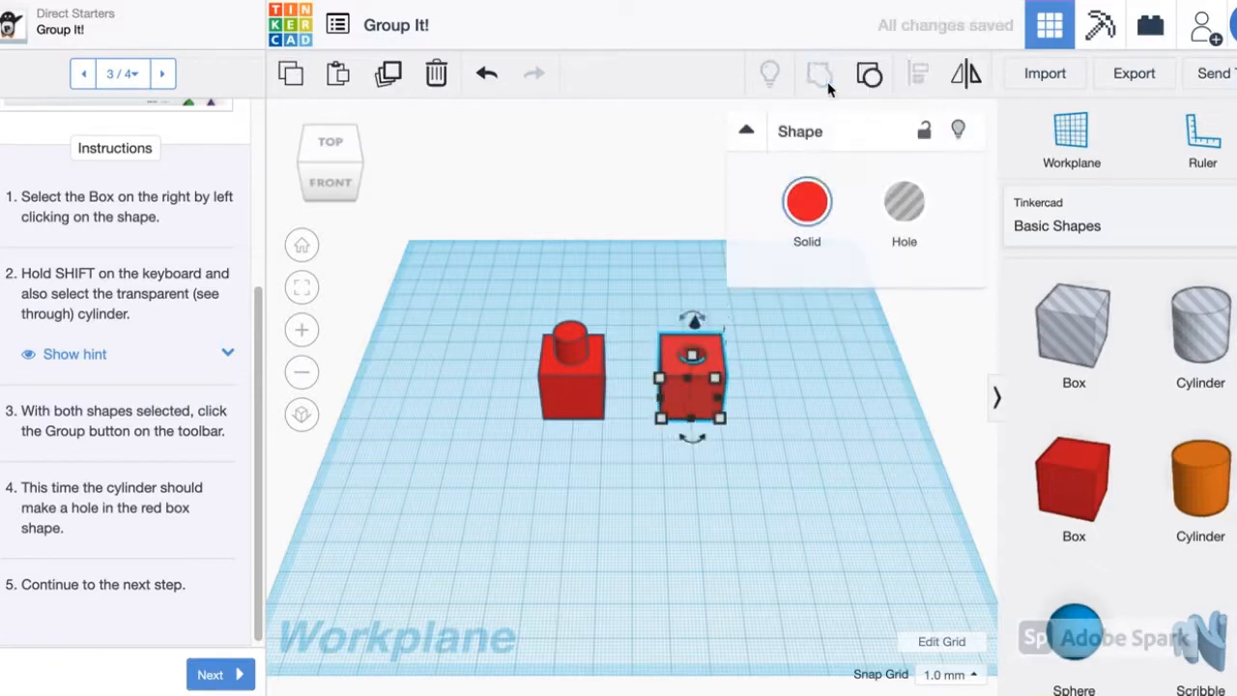
click(840, 446)
scroll(743, 367, up, 5)
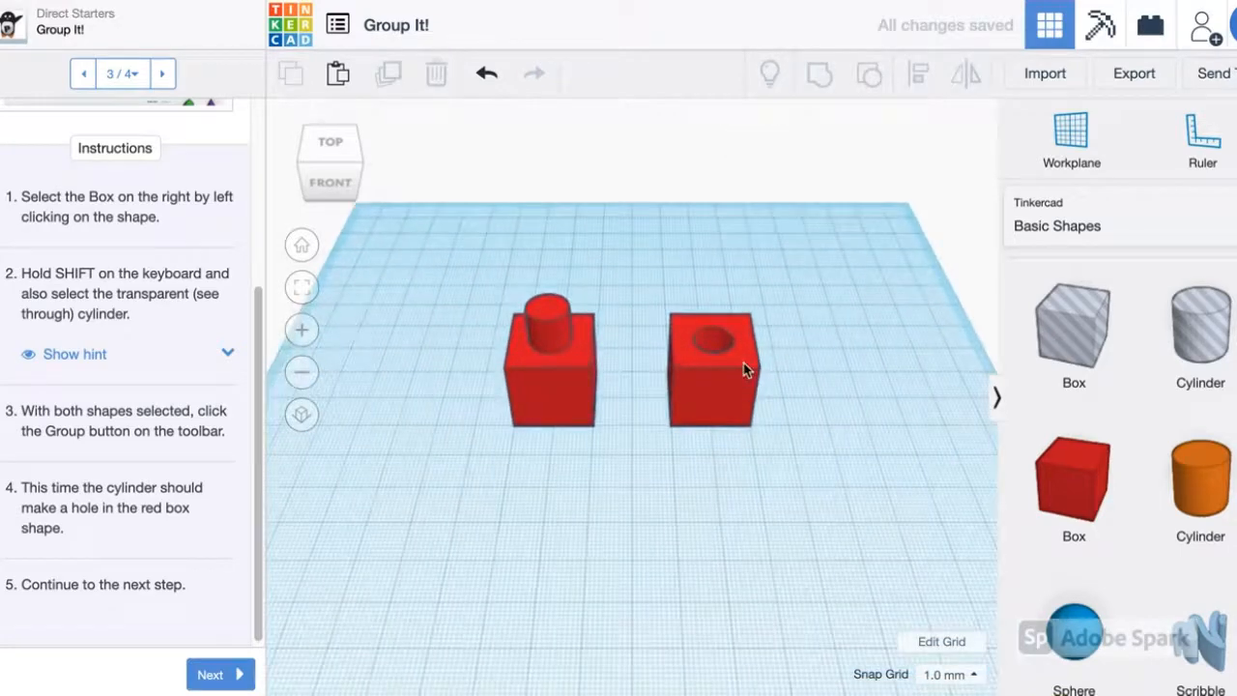
right_drag(738, 603, 762, 552)
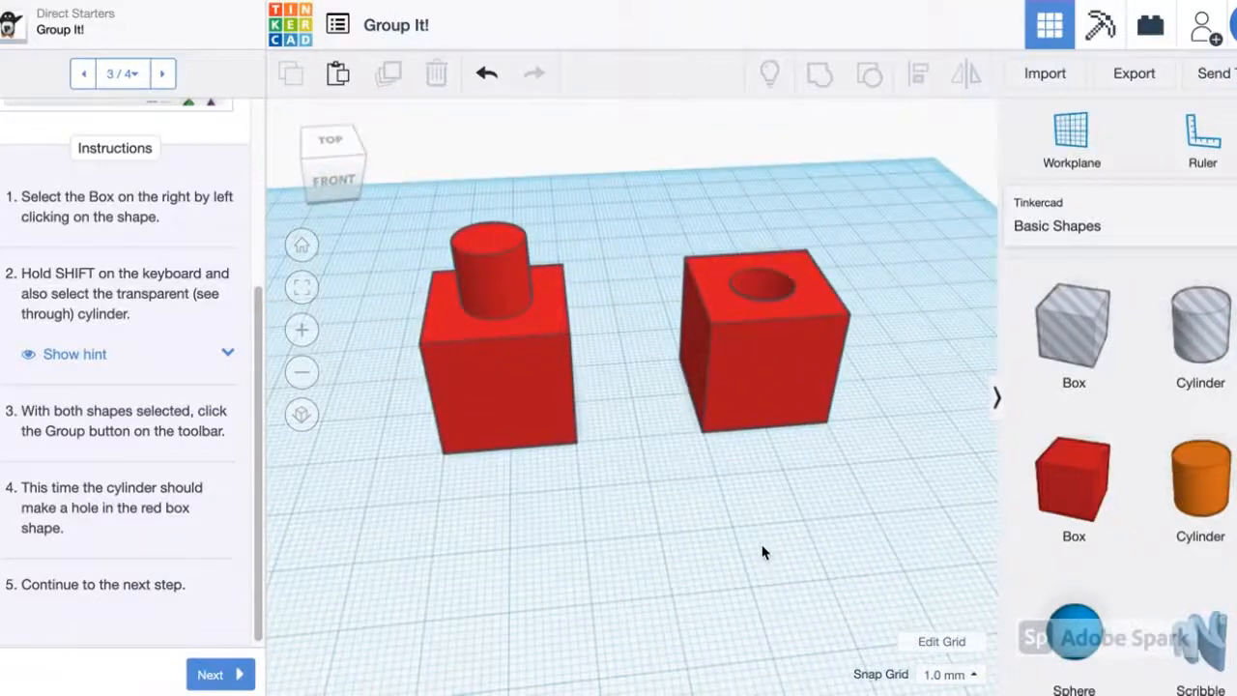
scroll(760, 550, down, 5)
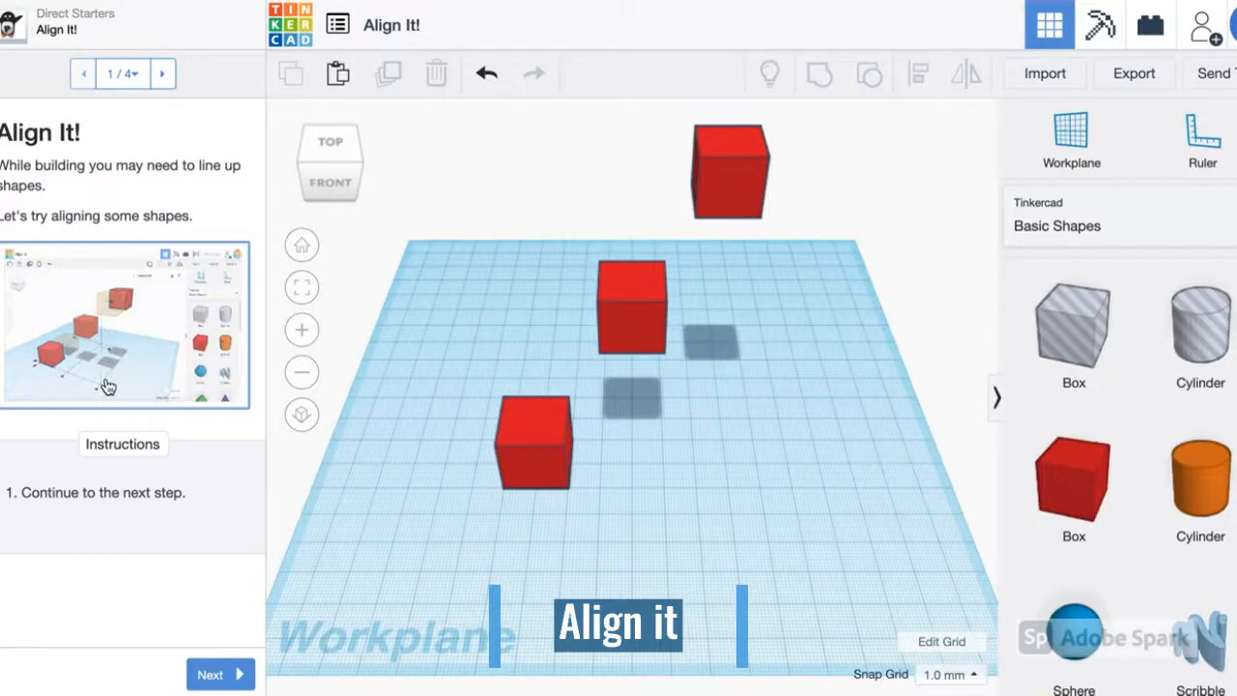
- Continue to the Preview Shape Alignment instructions of the Align It! lesson and start the Align tool on all three Boxes
click(239, 679)
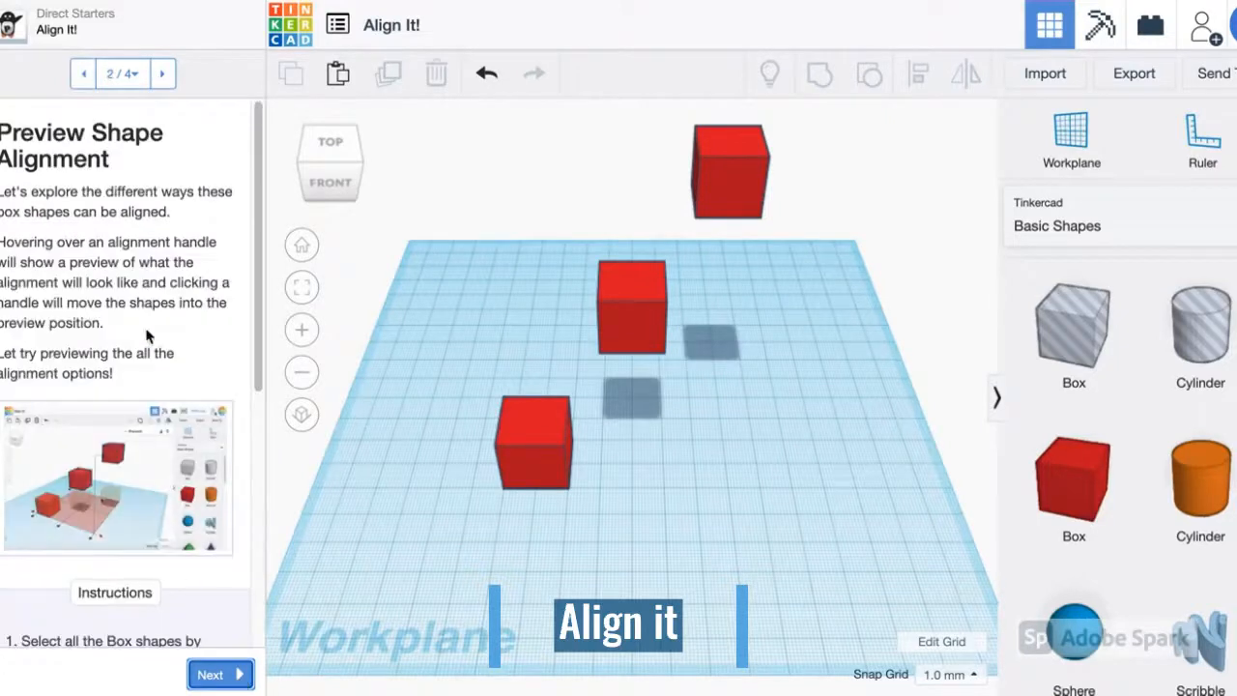
scroll(177, 214, down, 5)
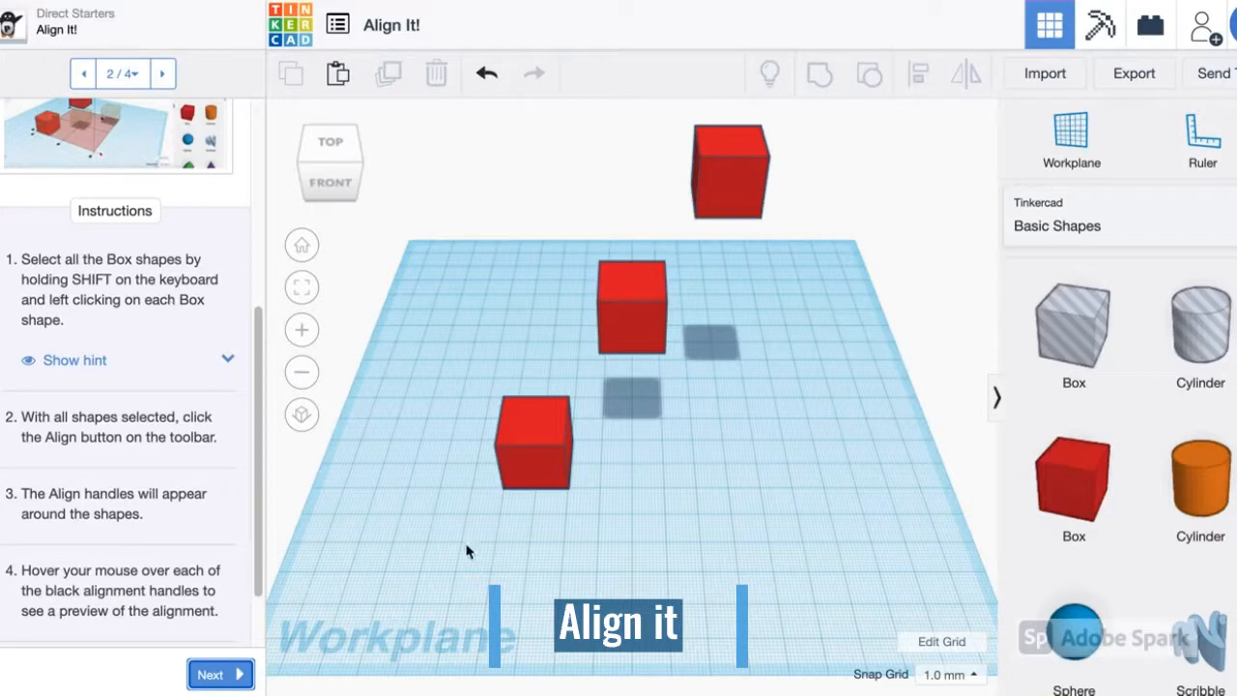
click(535, 463)
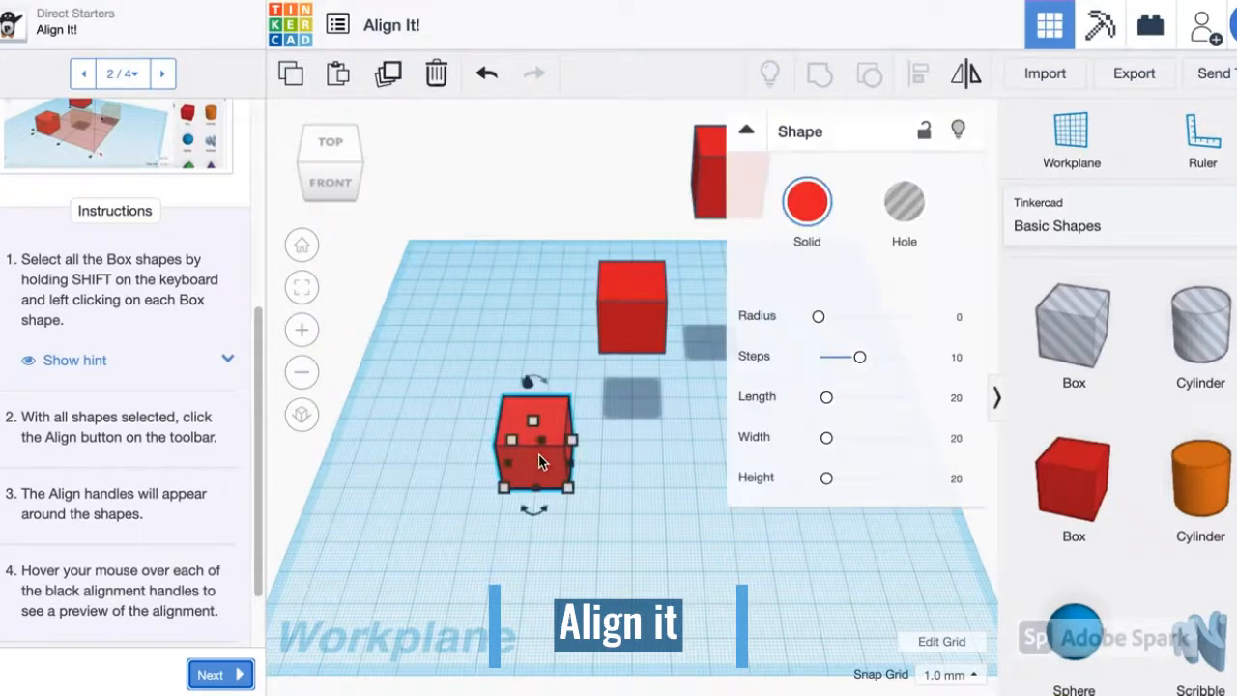
shift+click(644, 326)
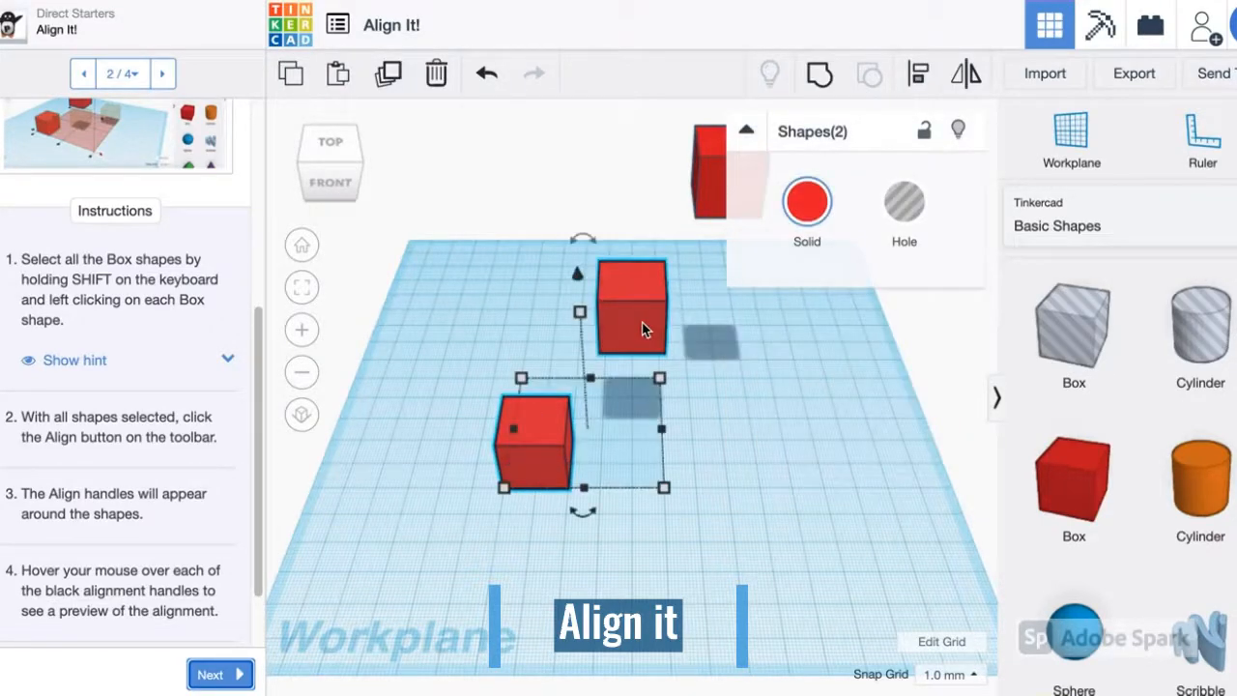
shift+click(717, 187)
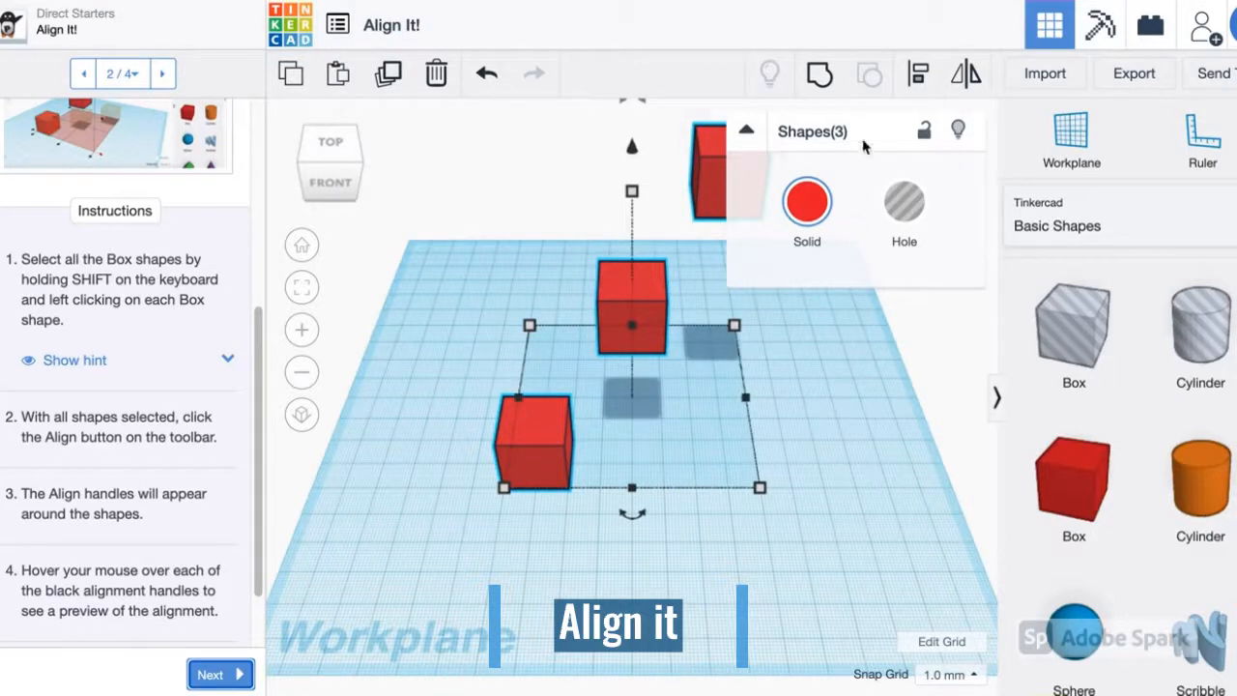
click(925, 89)
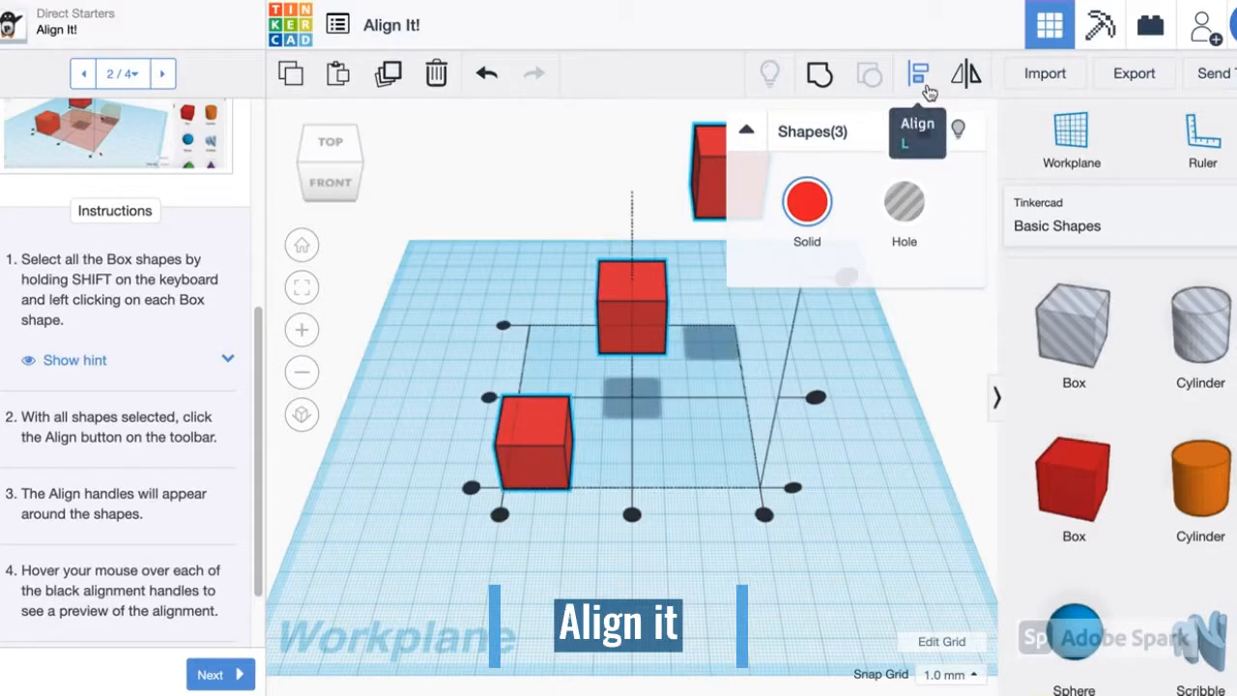
- Read the remaining instructions and preview how the three Boxes would align at several alignment handles
scroll(80, 425, down, 2)
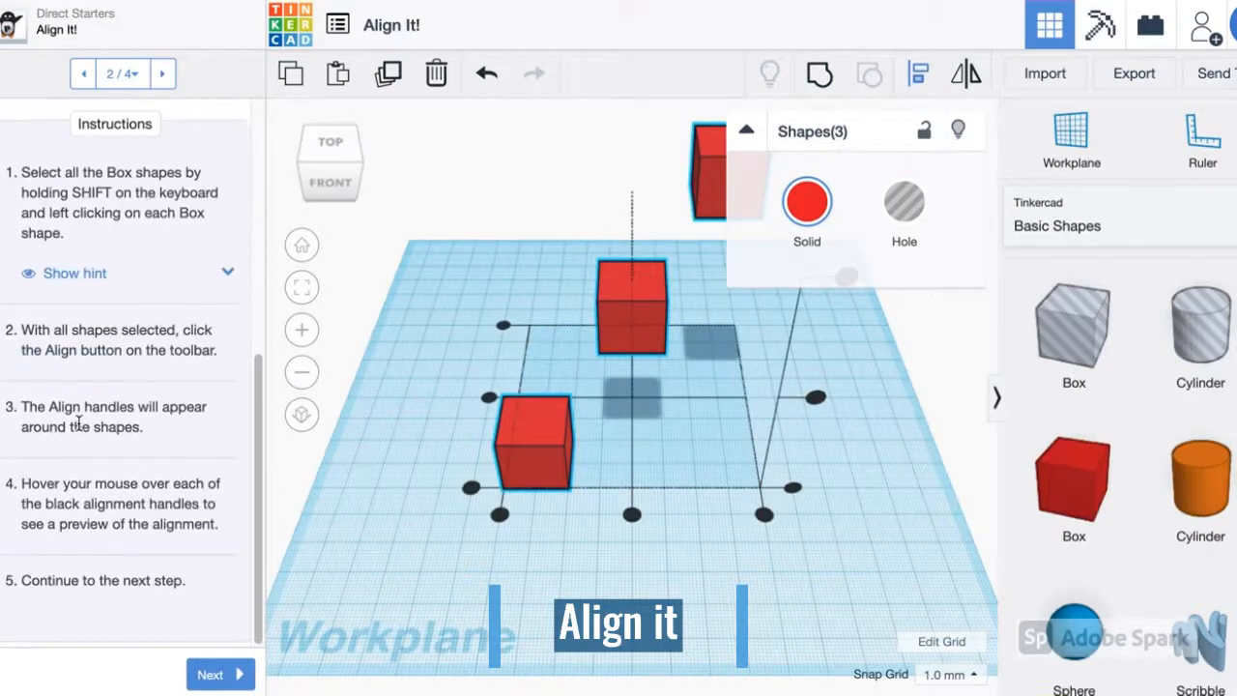
mouse_move(764, 515)
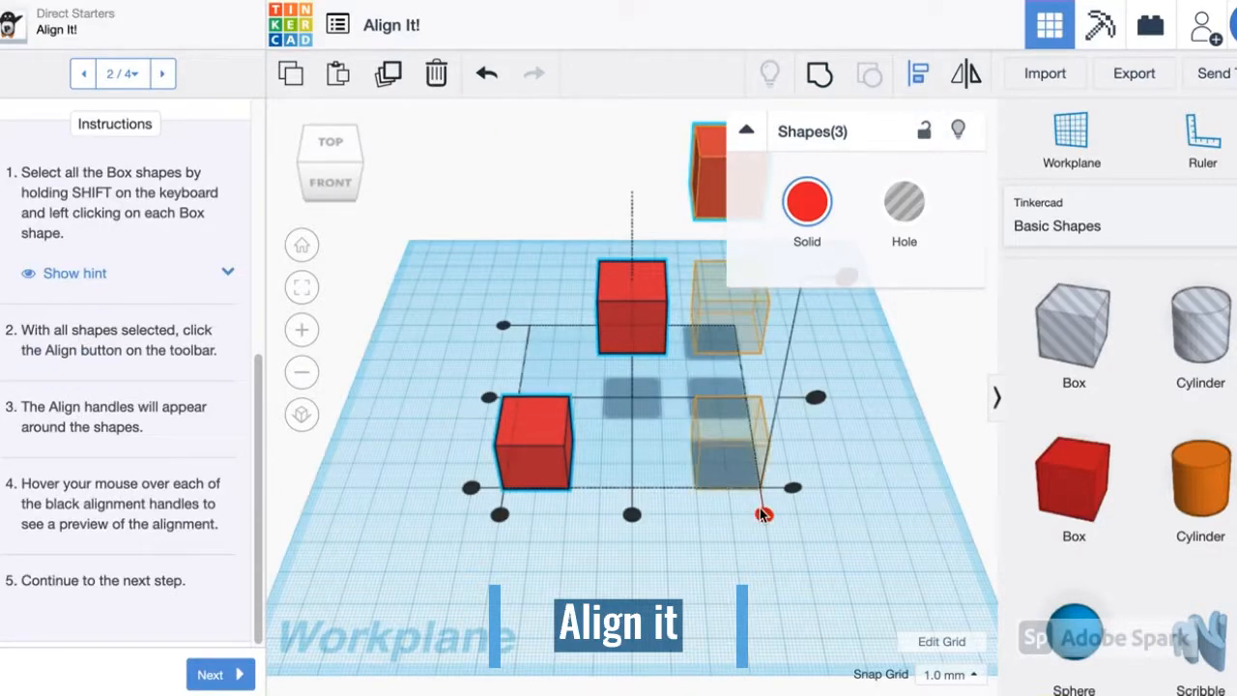
mouse_move(792, 489)
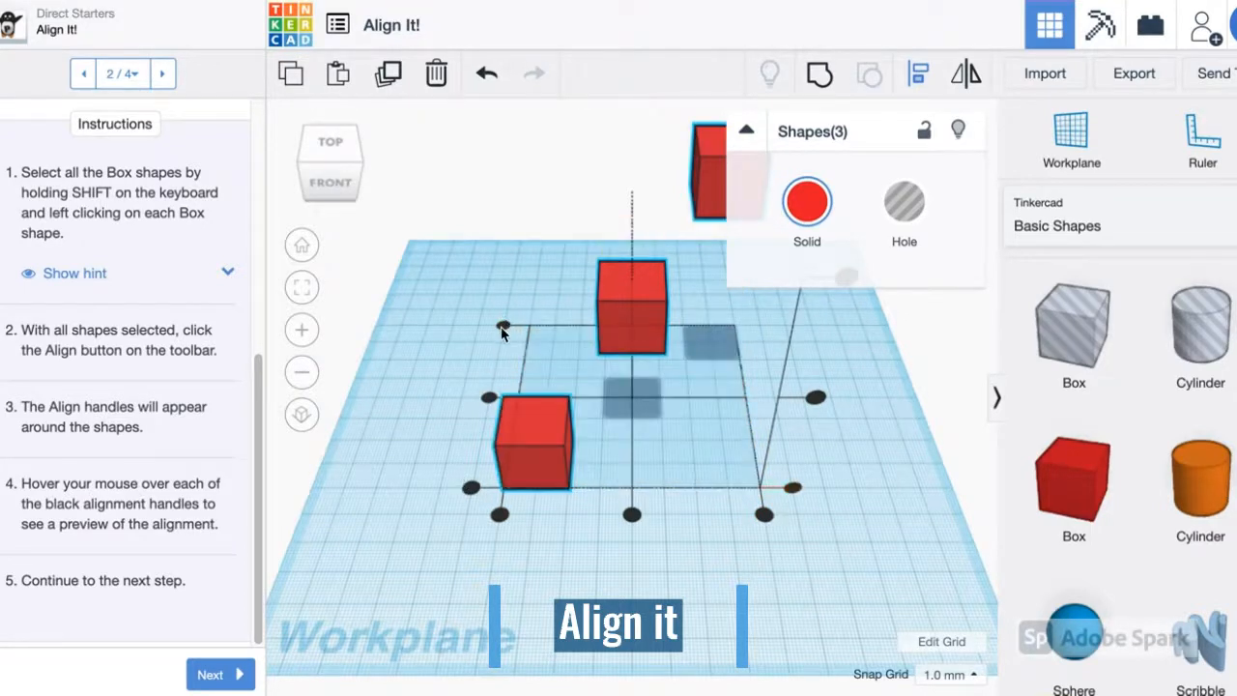
mouse_move(502, 328)
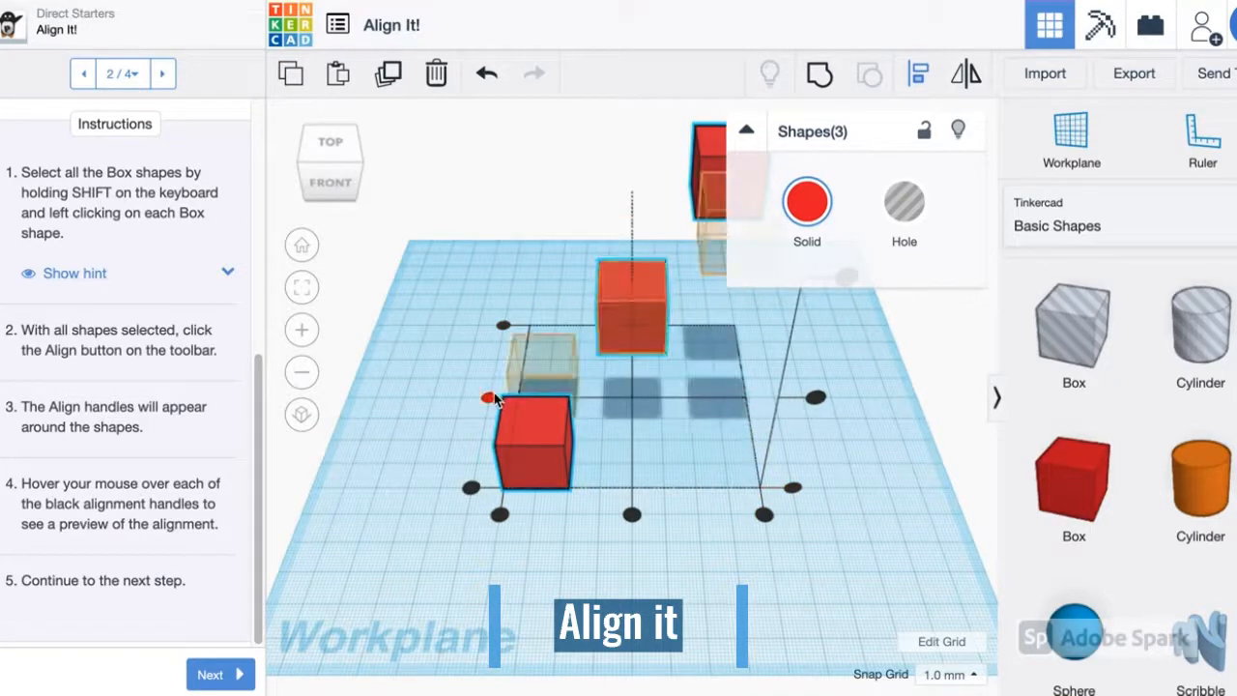
mouse_move(499, 518)
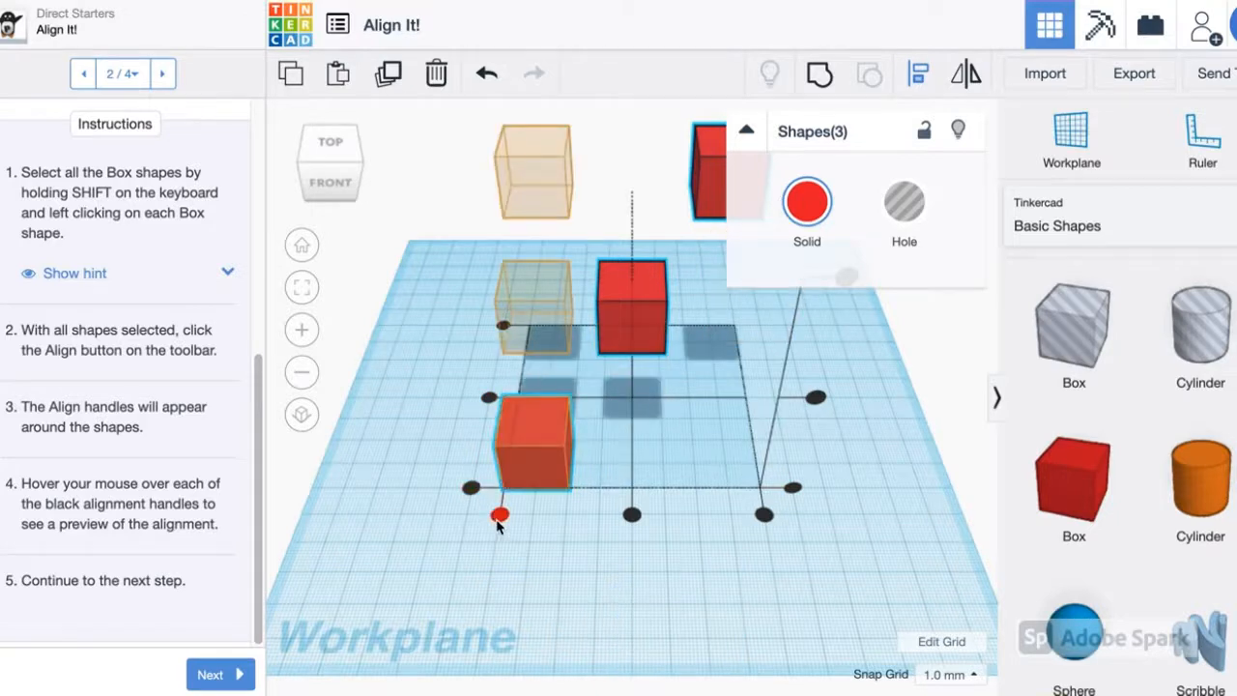
- Continue to the Align to the Bottom instructions and read through them
click(211, 675)
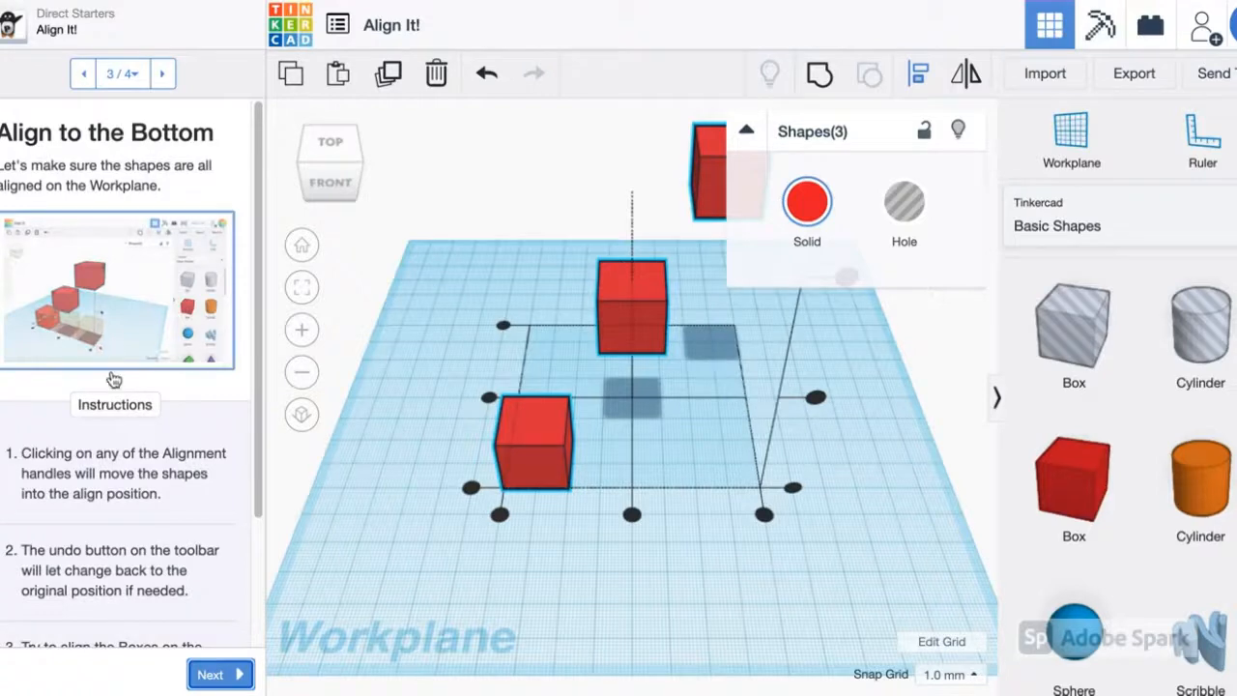
scroll(114, 391, down, 1)
scroll(114, 391, down, 2)
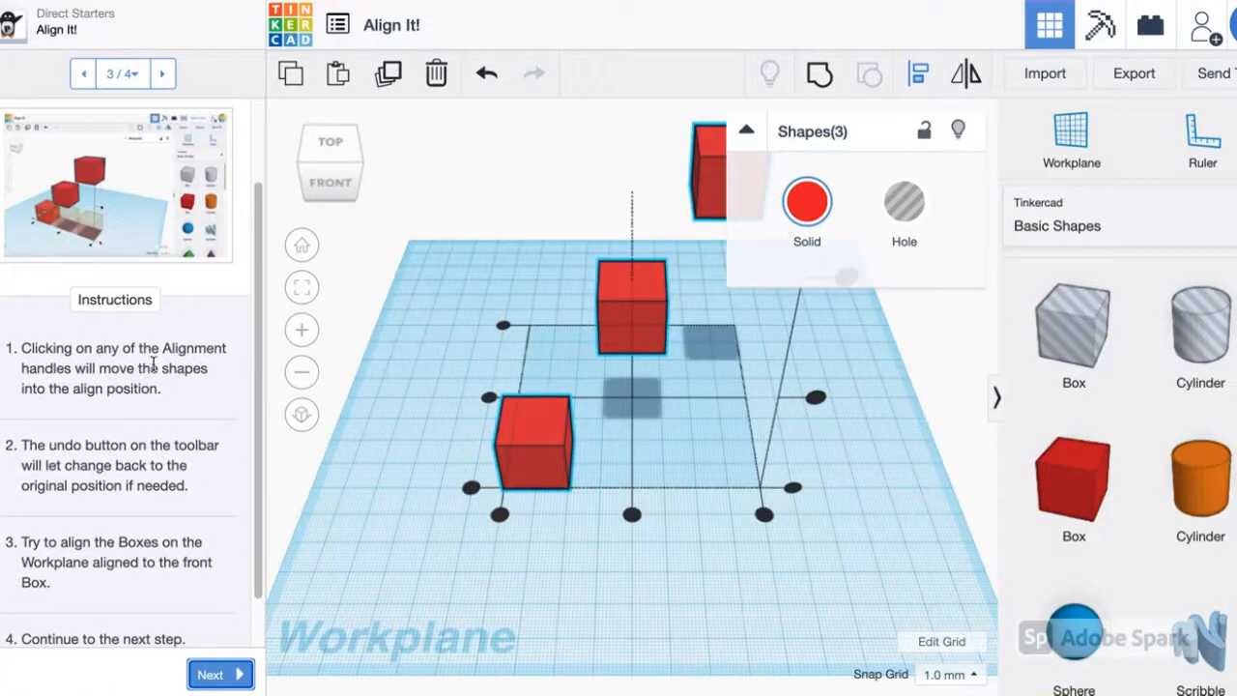
scroll(153, 362, down, 1)
- Try to align the three Boxes to the front Box, and undo the alignment
right_drag(375, 449, 398, 450)
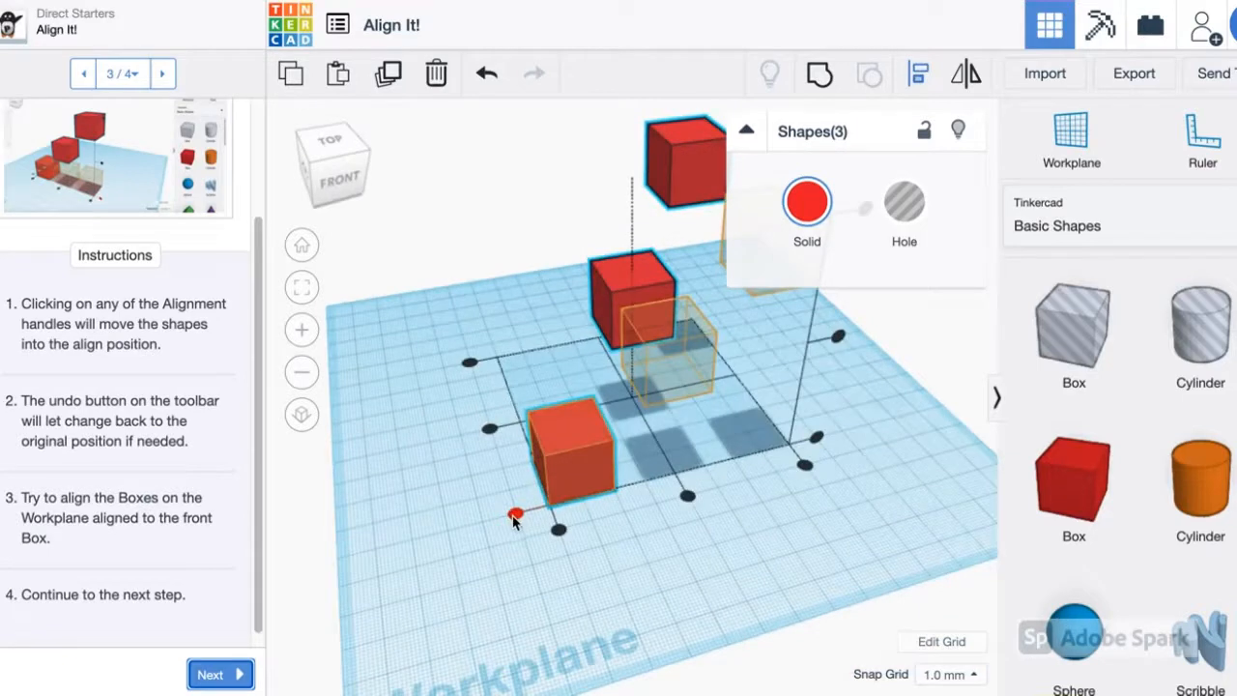
click(515, 515)
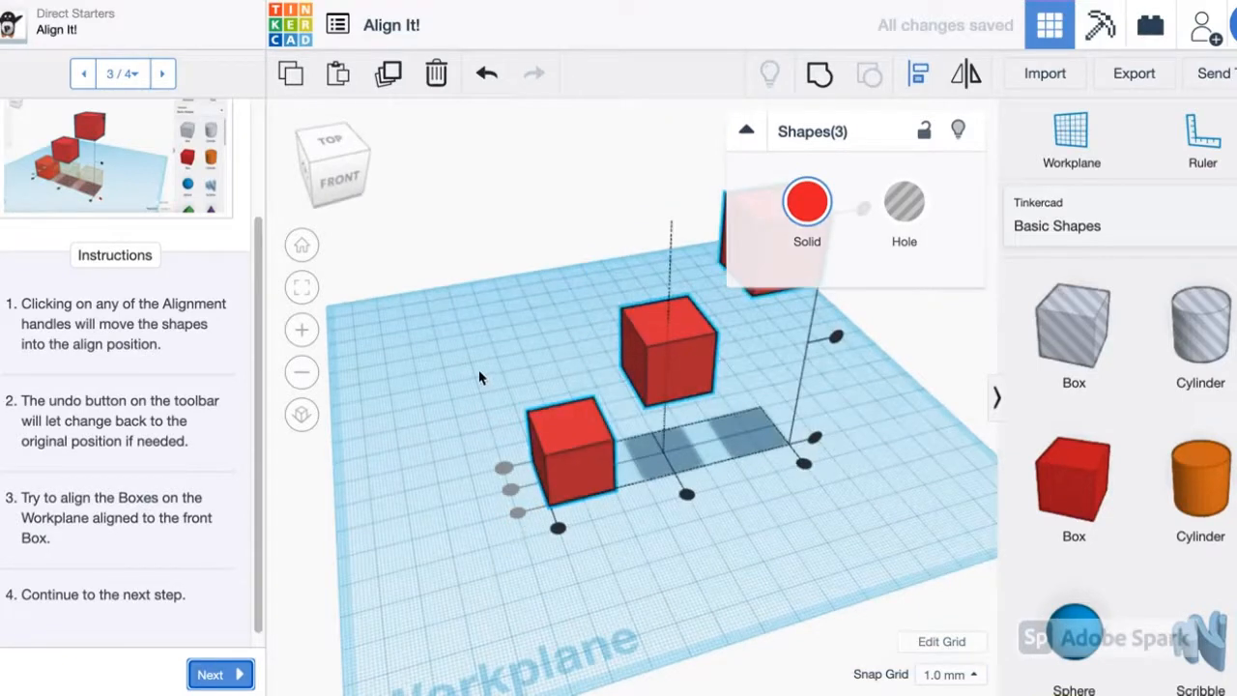
click(487, 74)
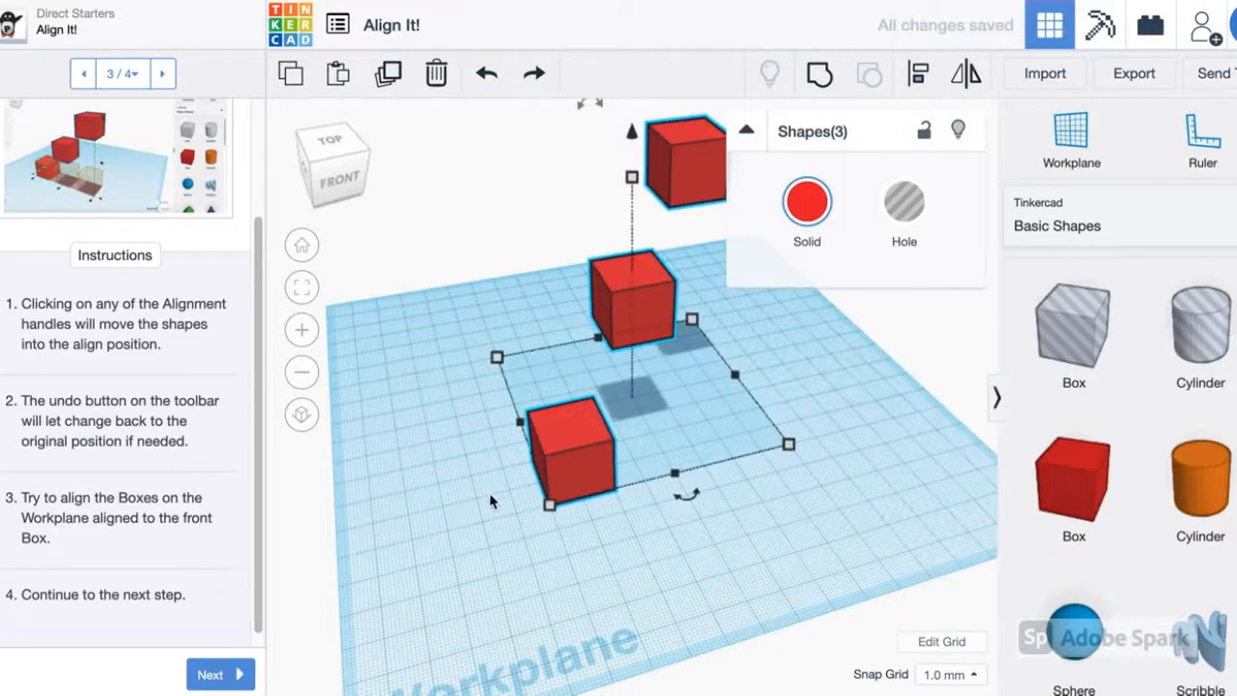
- Advance to the final page of Align It! and align the three Boxes to the front Box and down onto the Workplane
click(911, 87)
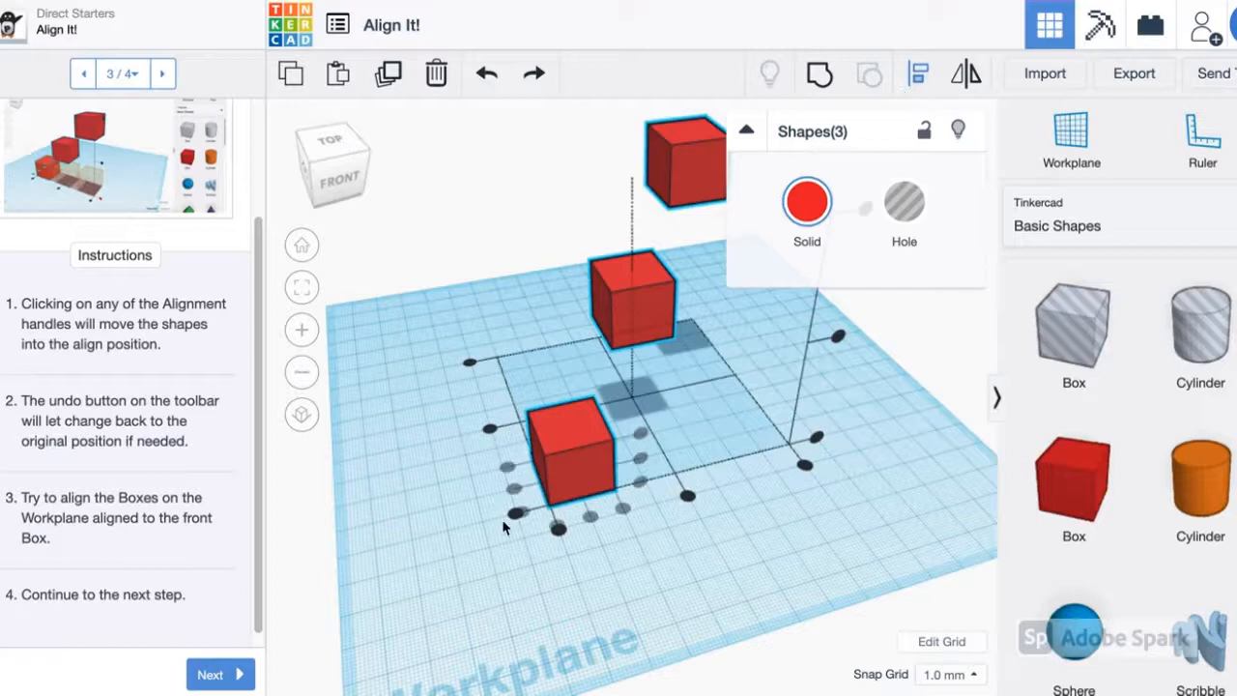
click(228, 674)
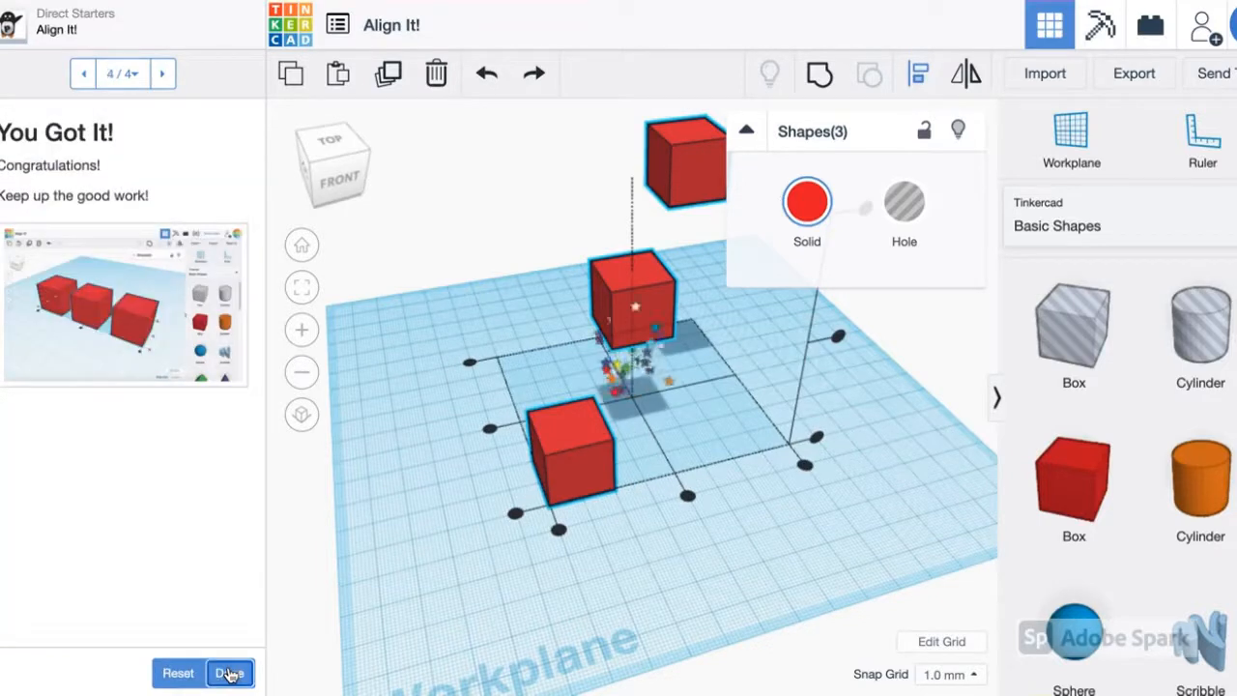
click(514, 514)
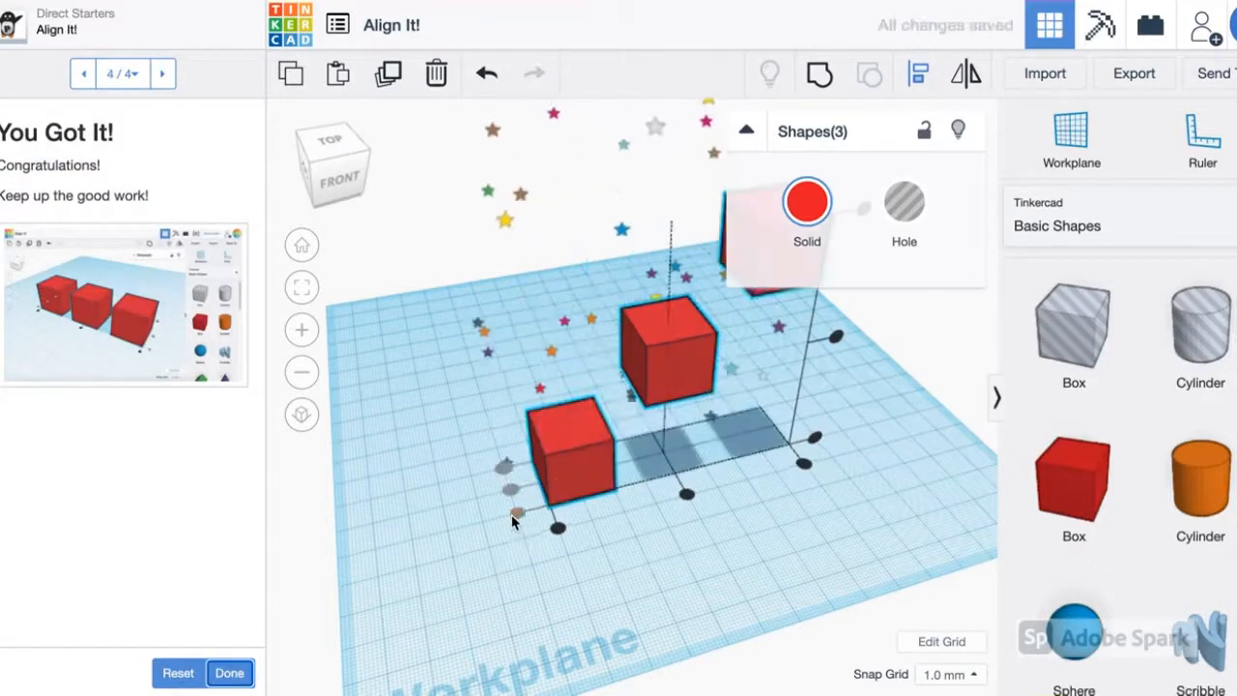
click(815, 437)
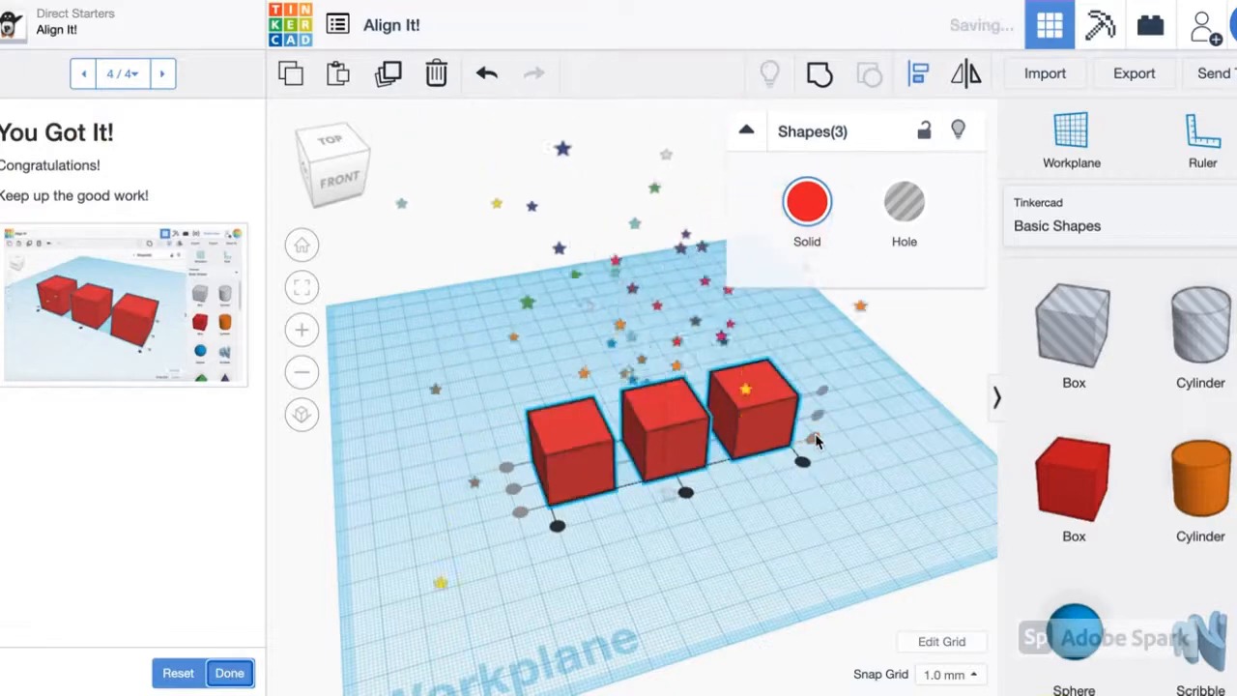
click(790, 586)
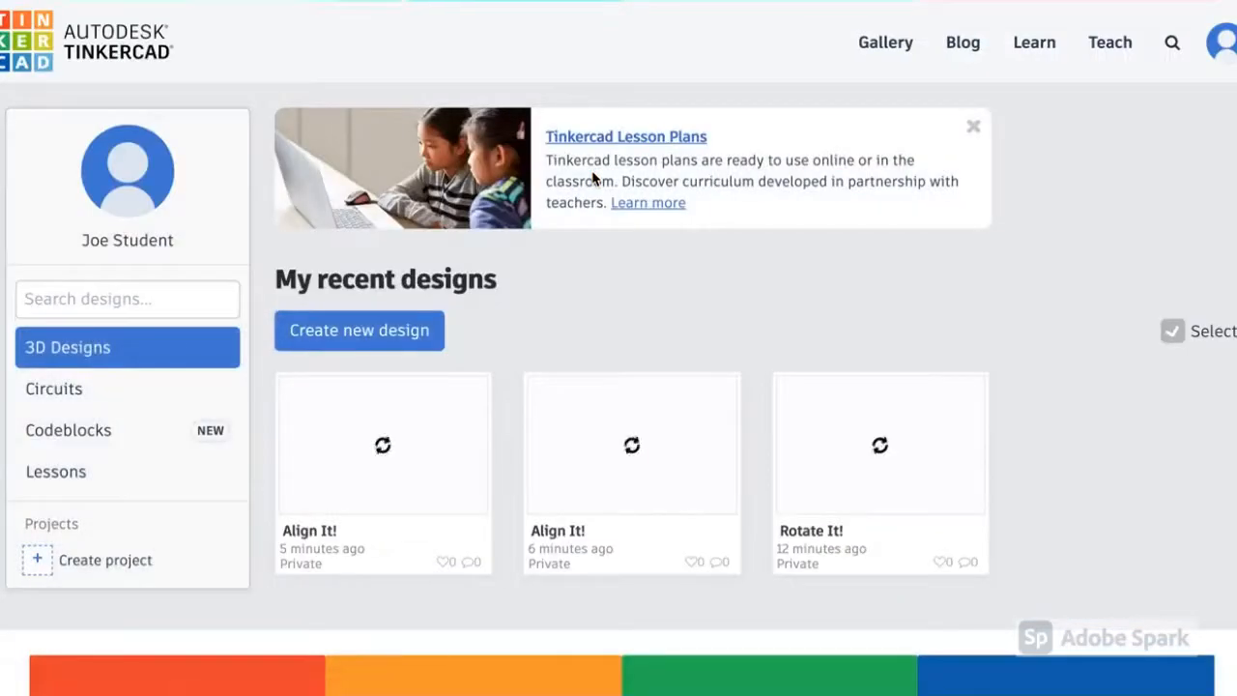
- Open the Learn page of Tinkercad from the designs dashboard
mouse_move(490, 415)
click(1043, 51)
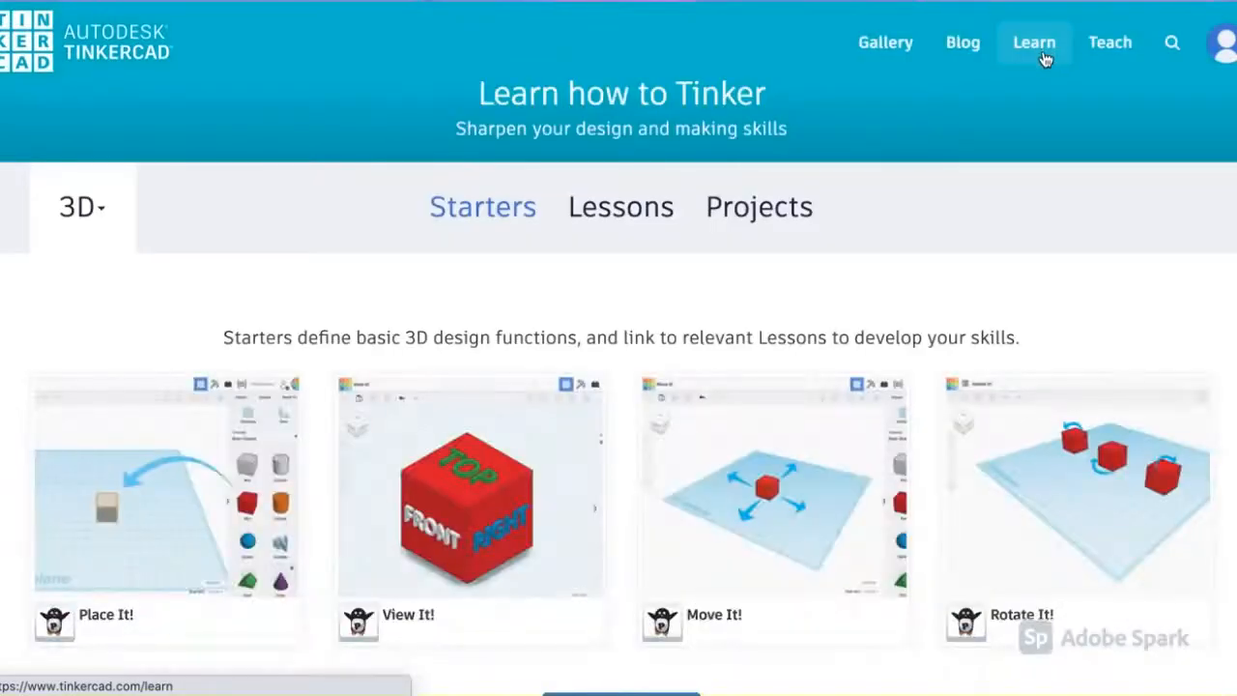
- Open the complete Lessons collection and browse the Tinkercad Basic Skills projects
click(615, 211)
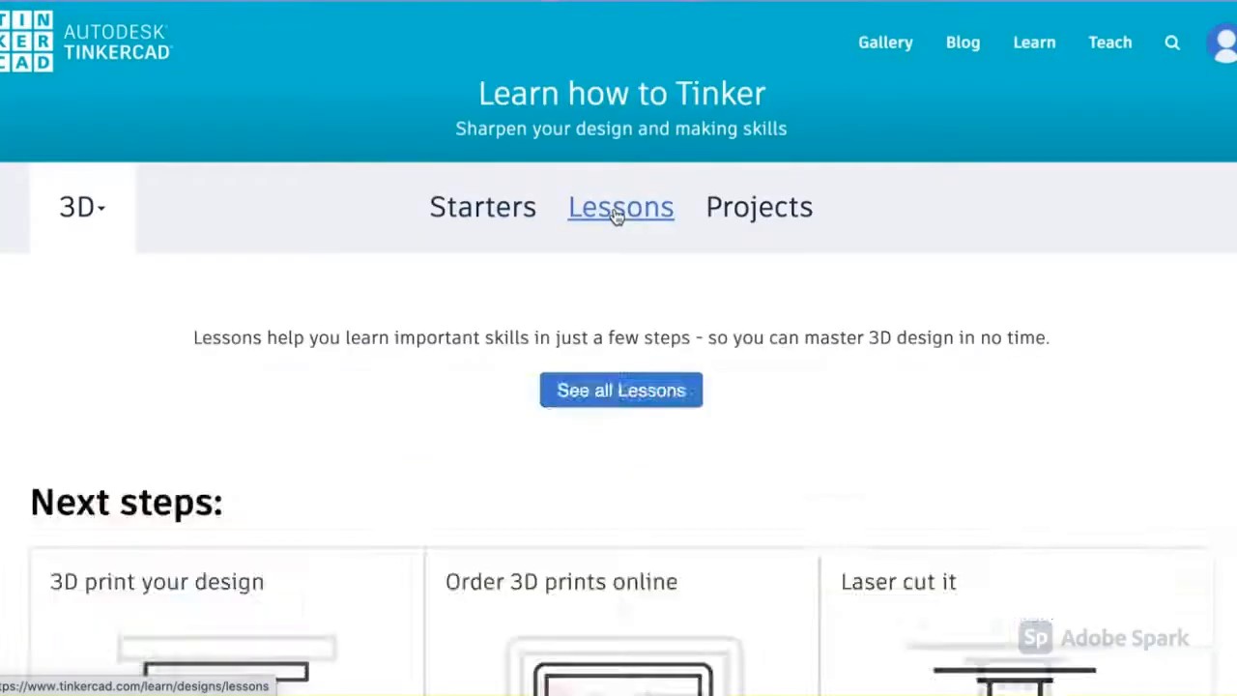
scroll(618, 216, down, 3)
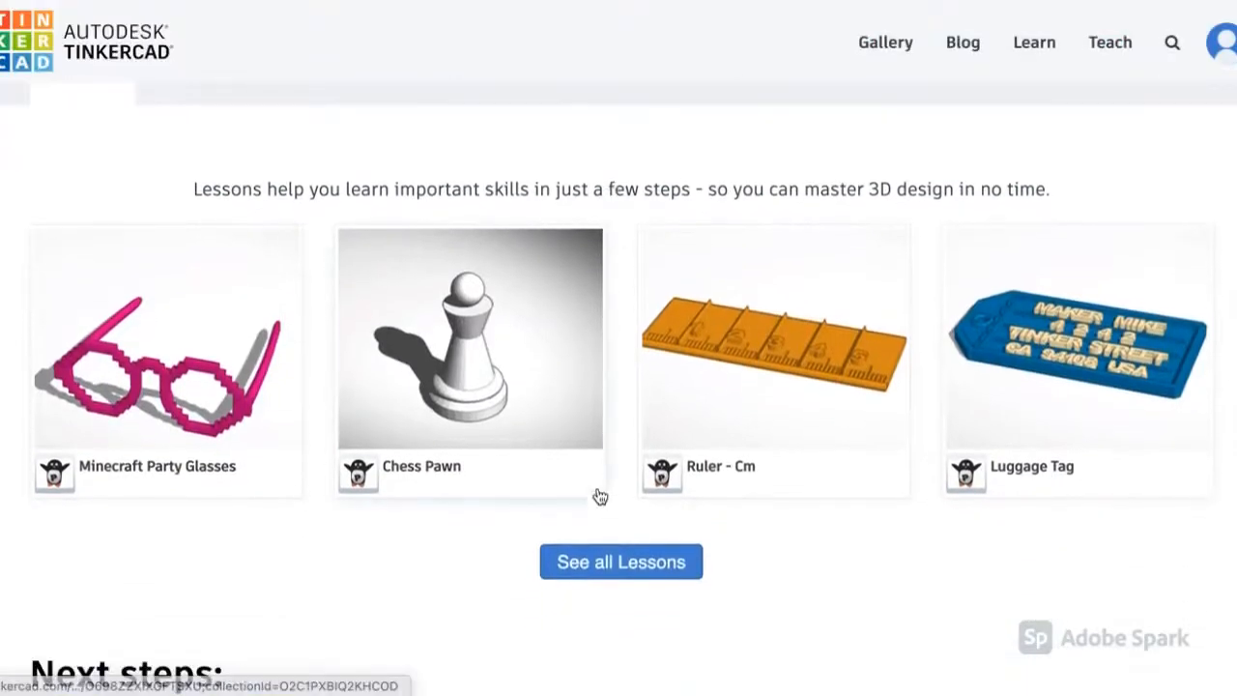
click(604, 560)
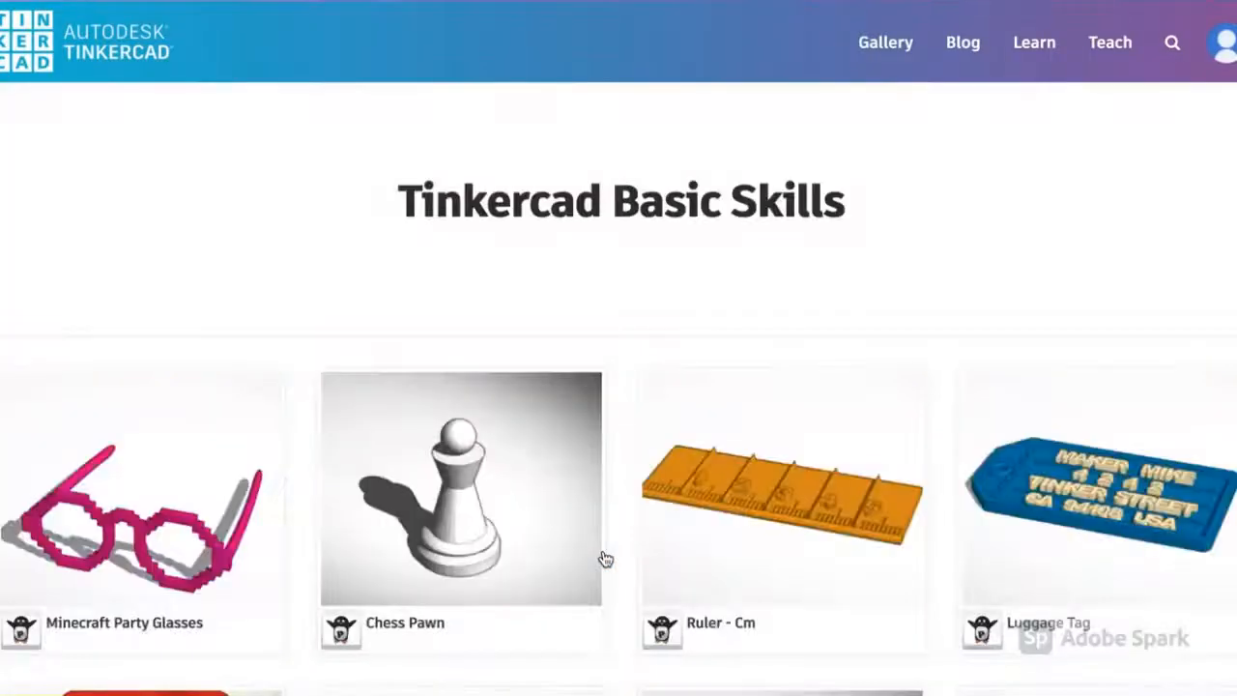
scroll(611, 264, down, 3)
scroll(611, 266, down, 5)
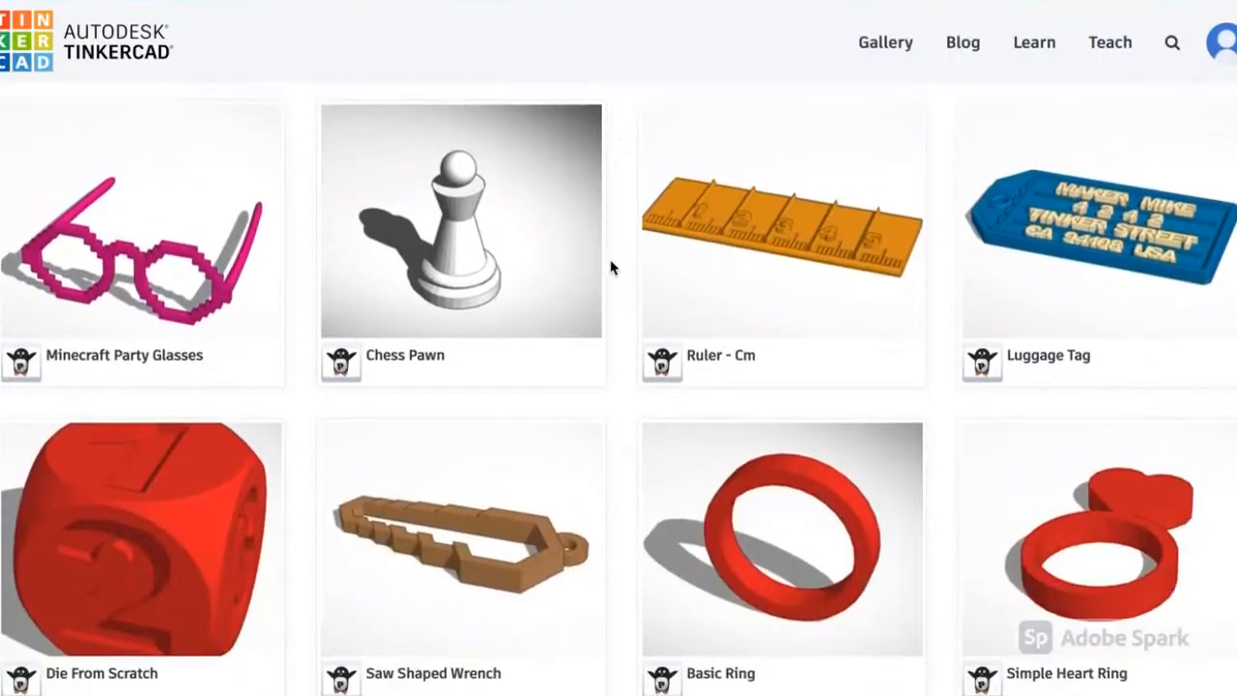
scroll(611, 267, down, 4)
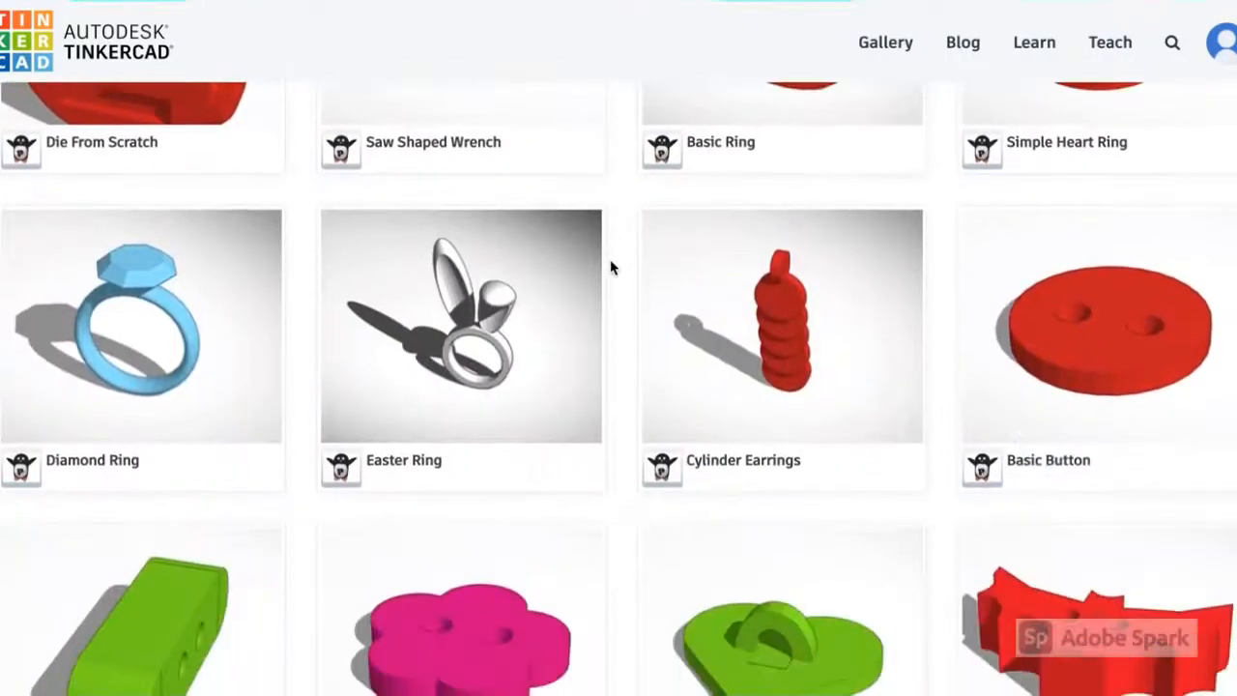
scroll(611, 267, down, 4)
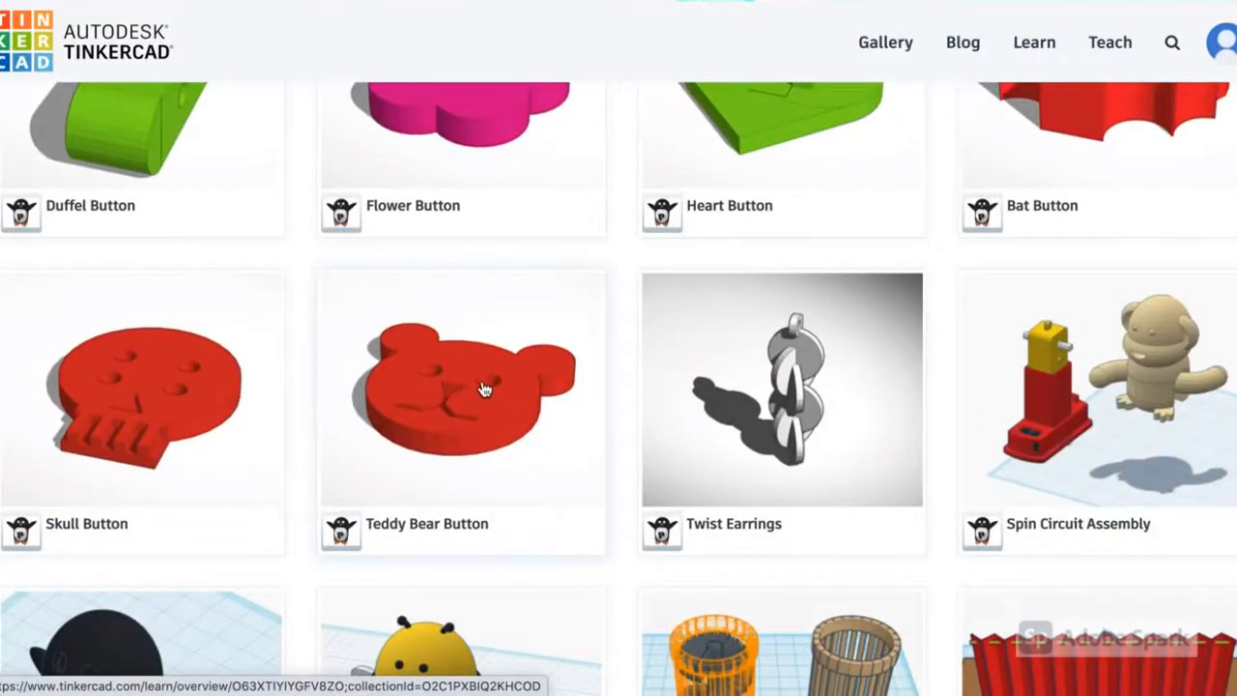
- Open the Teddy Bear Button project, reset its progress and start its lesson
click(484, 388)
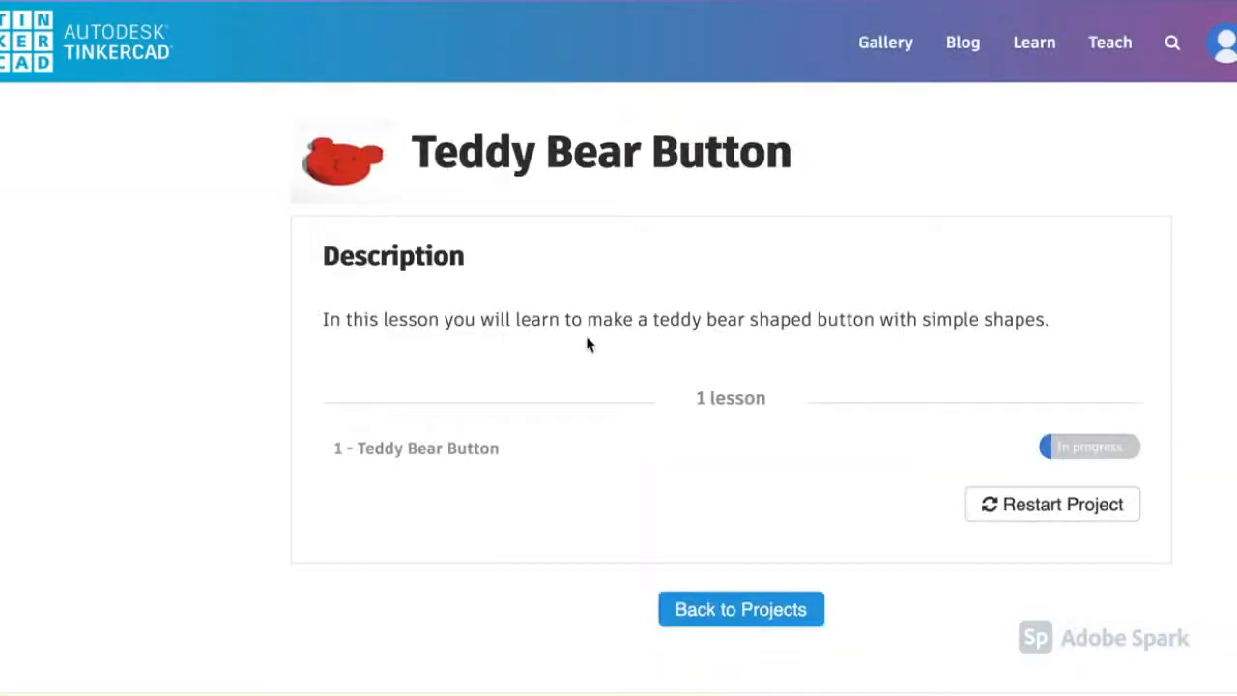
click(976, 504)
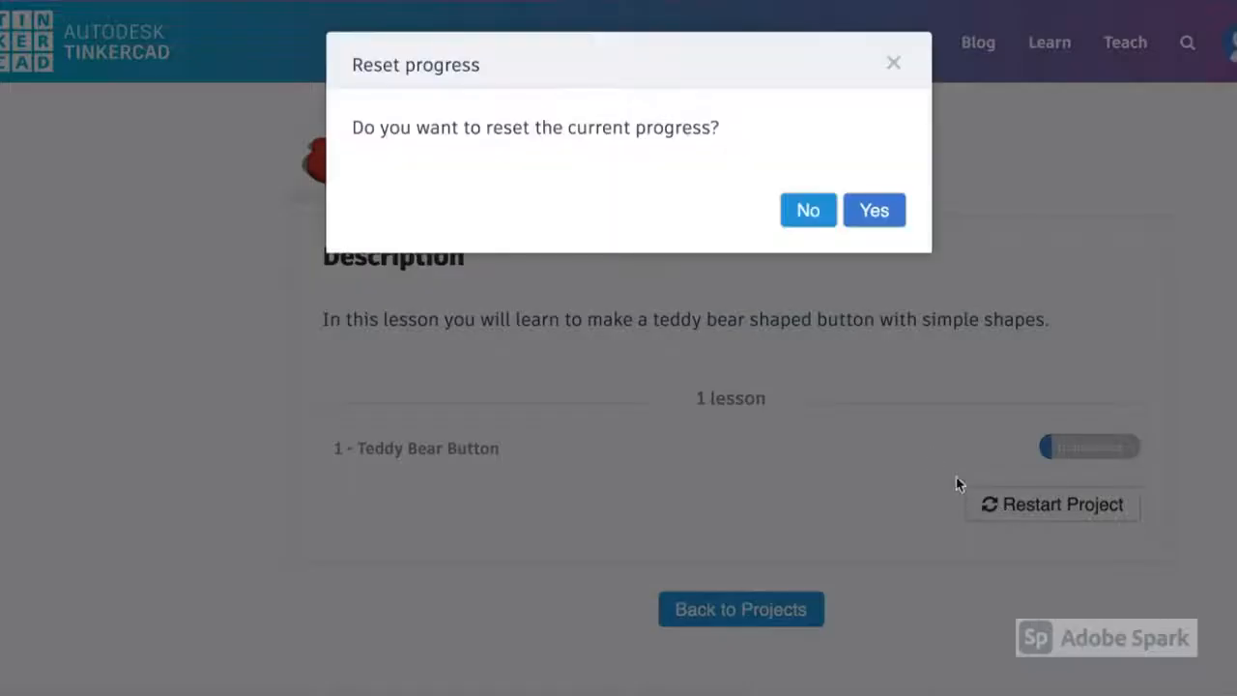
click(857, 212)
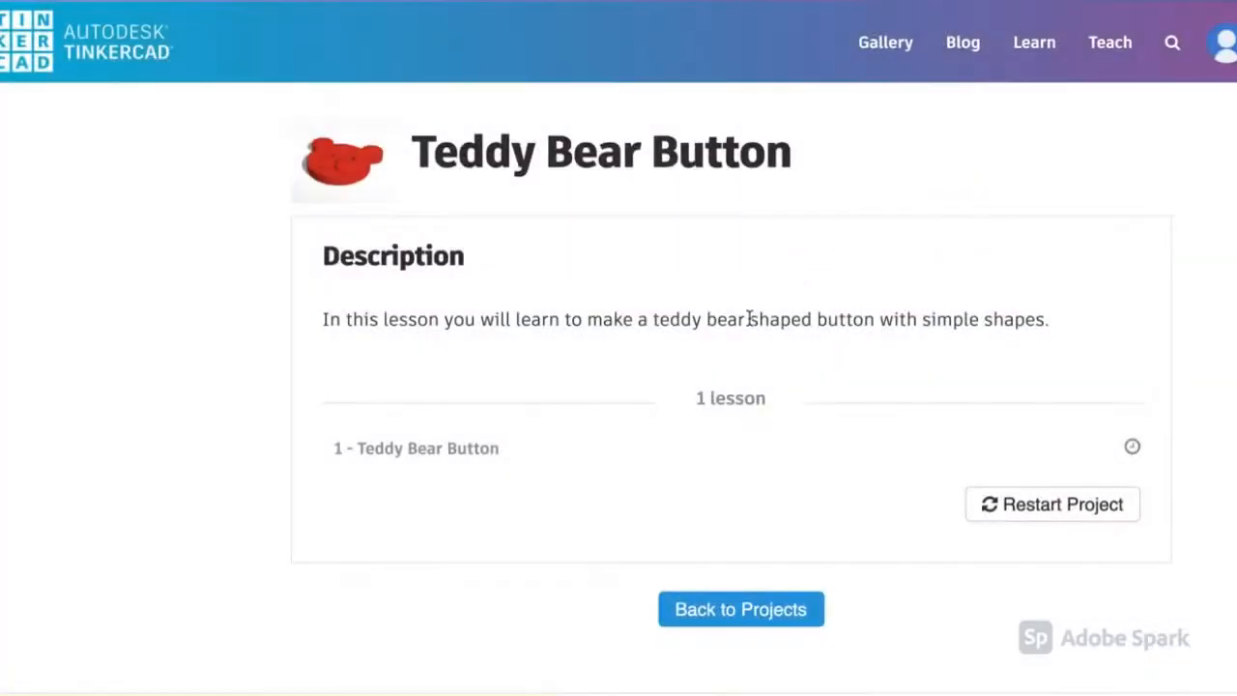
click(459, 456)
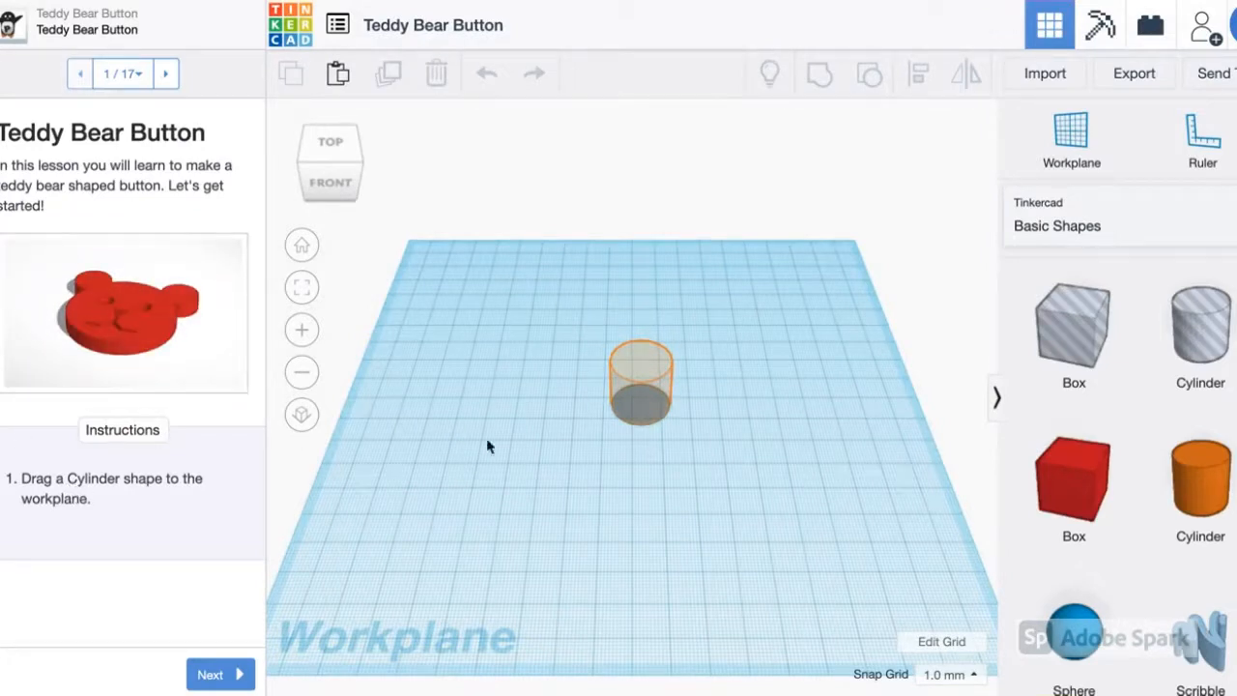
- Place an orange Cylinder on the lesson's marked outline, and flatten it to a height of 2 mm on the second lesson page
drag(1198, 466, 634, 399)
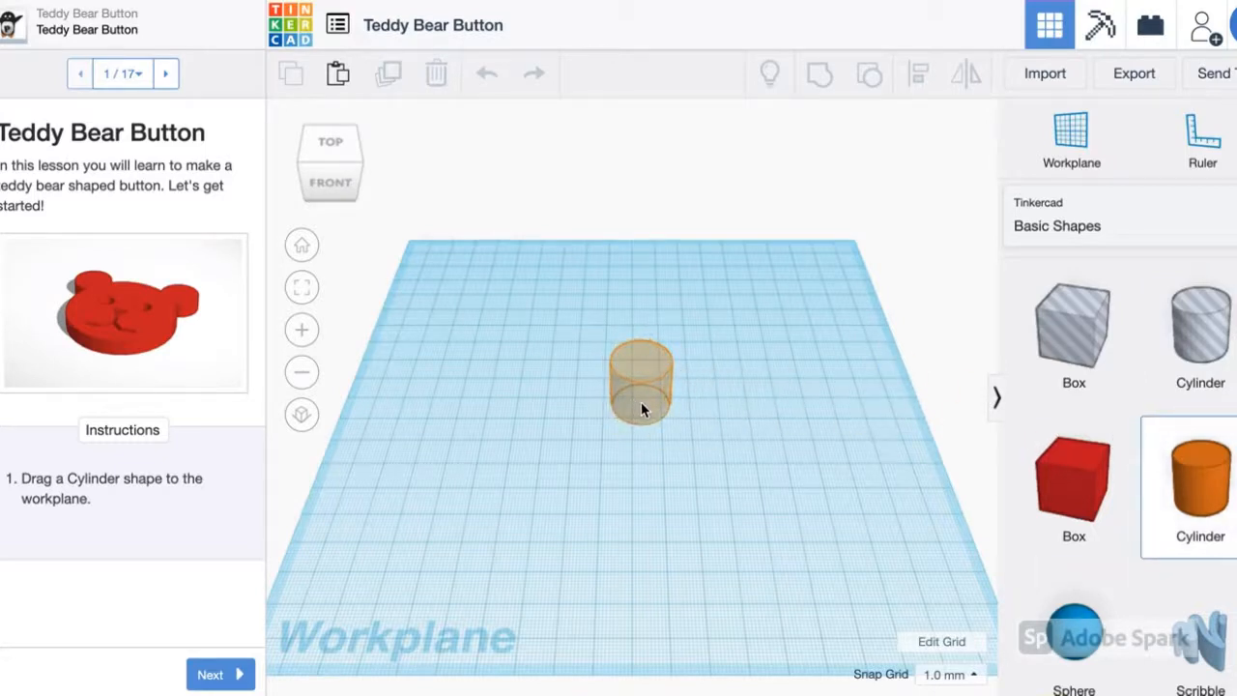
click(233, 677)
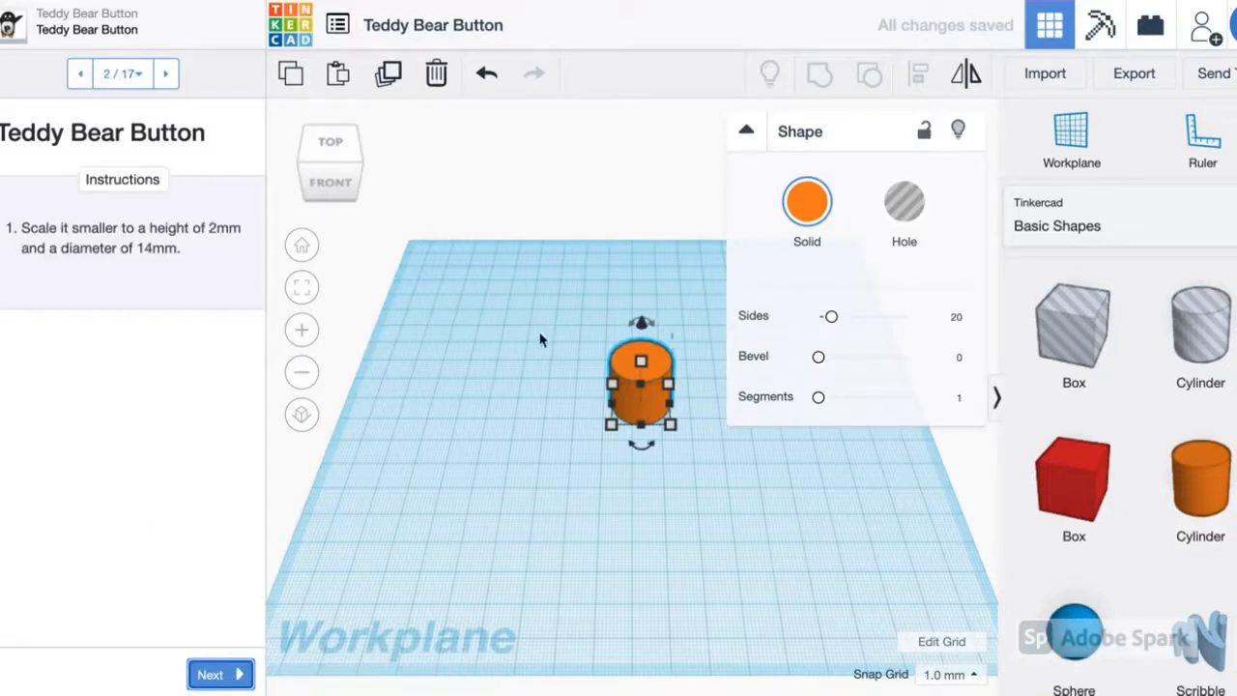
mouse_move(642, 326)
mouse_down()
mouse_move(644, 346)
mouse_move(650, 316)
mouse_up()
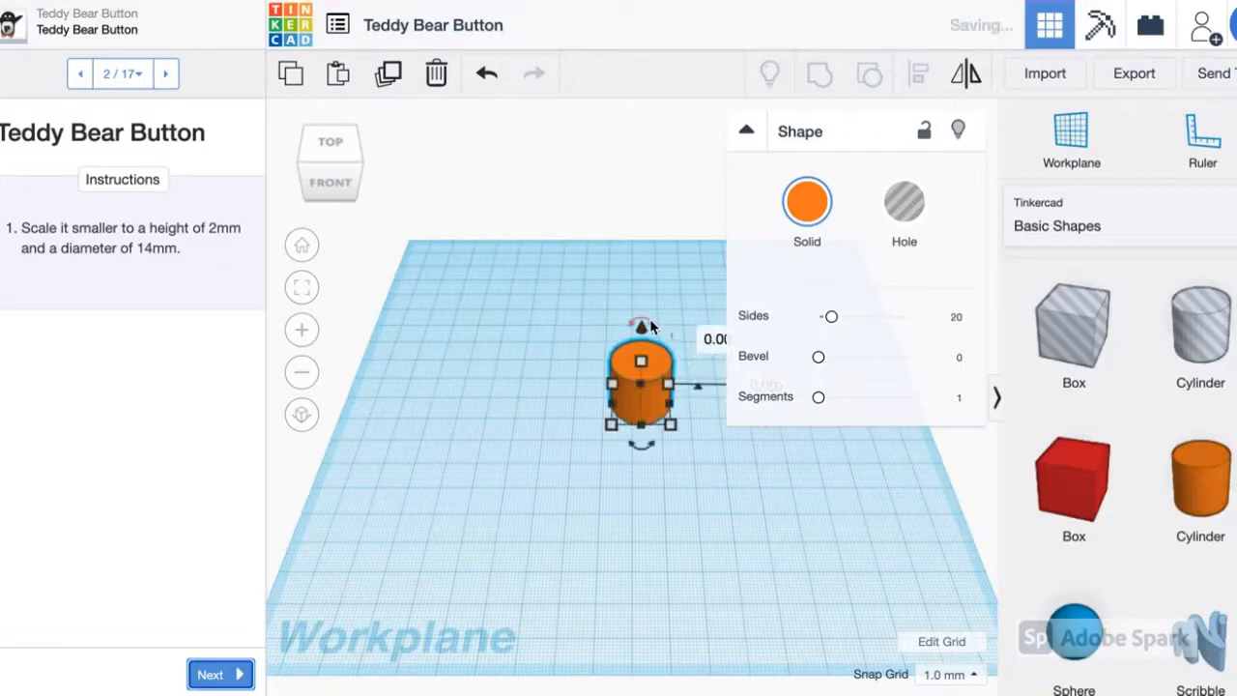
drag(645, 362, 655, 401)
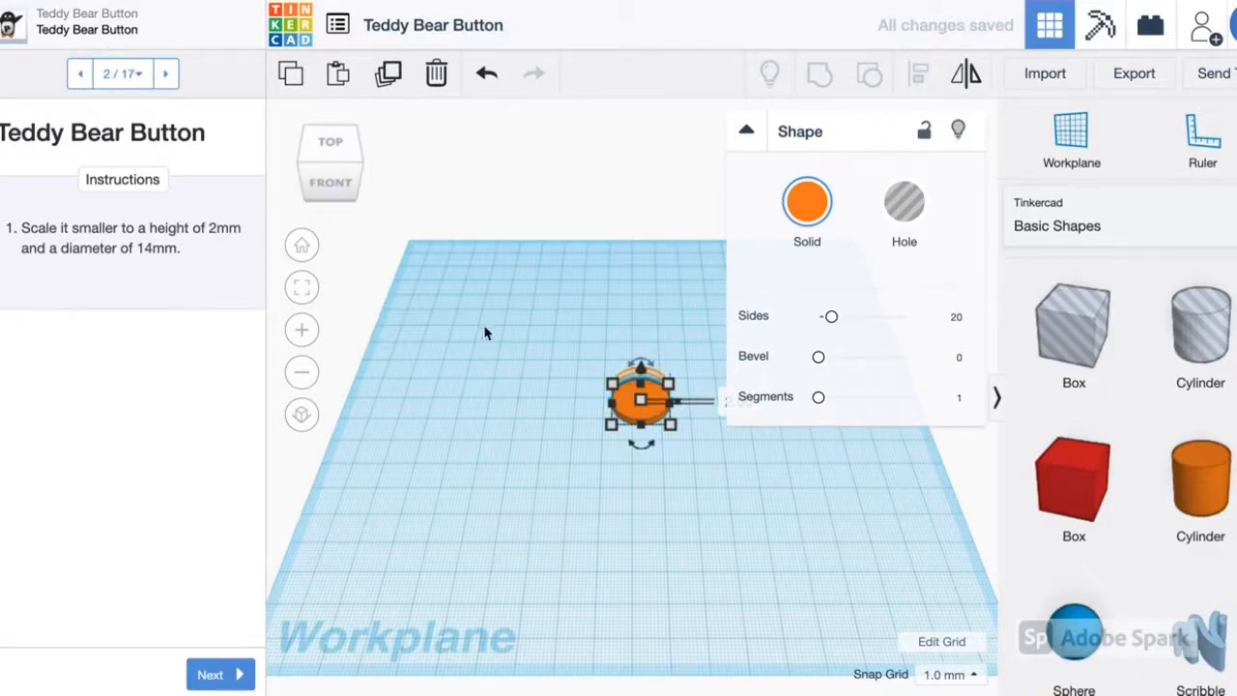
click(709, 475)
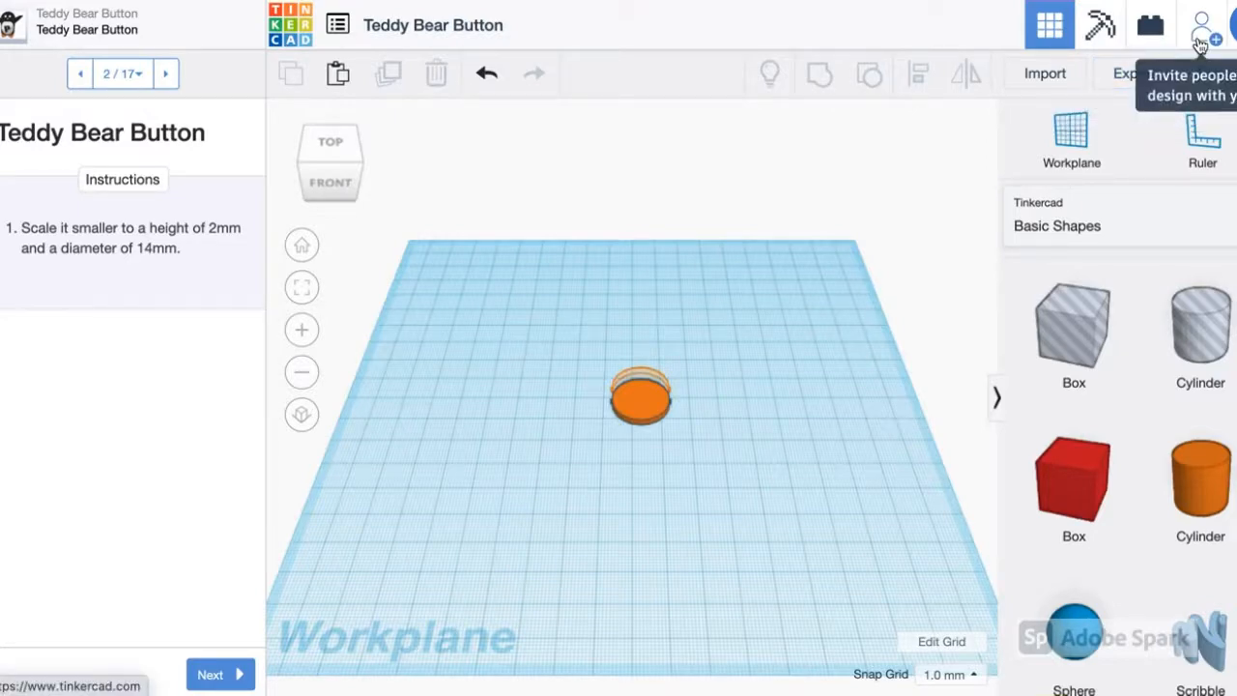
- Review the download formats offered for exporting the design, and close the export options
click(1134, 74)
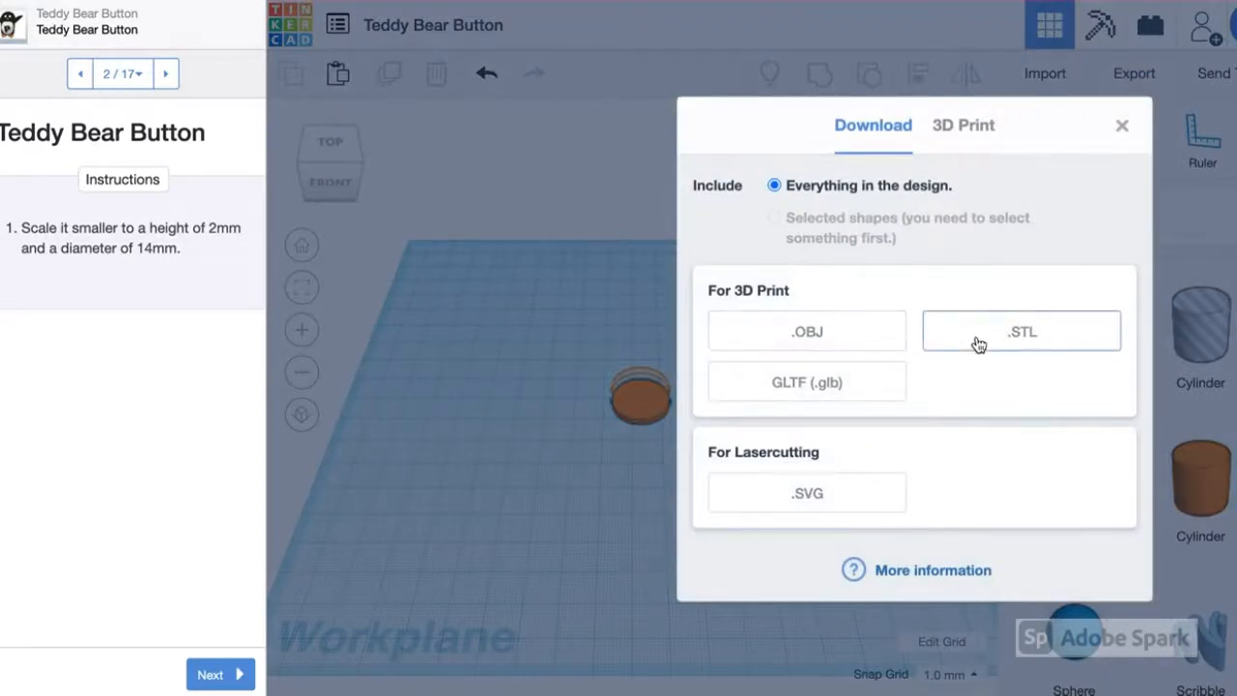
click(1122, 126)
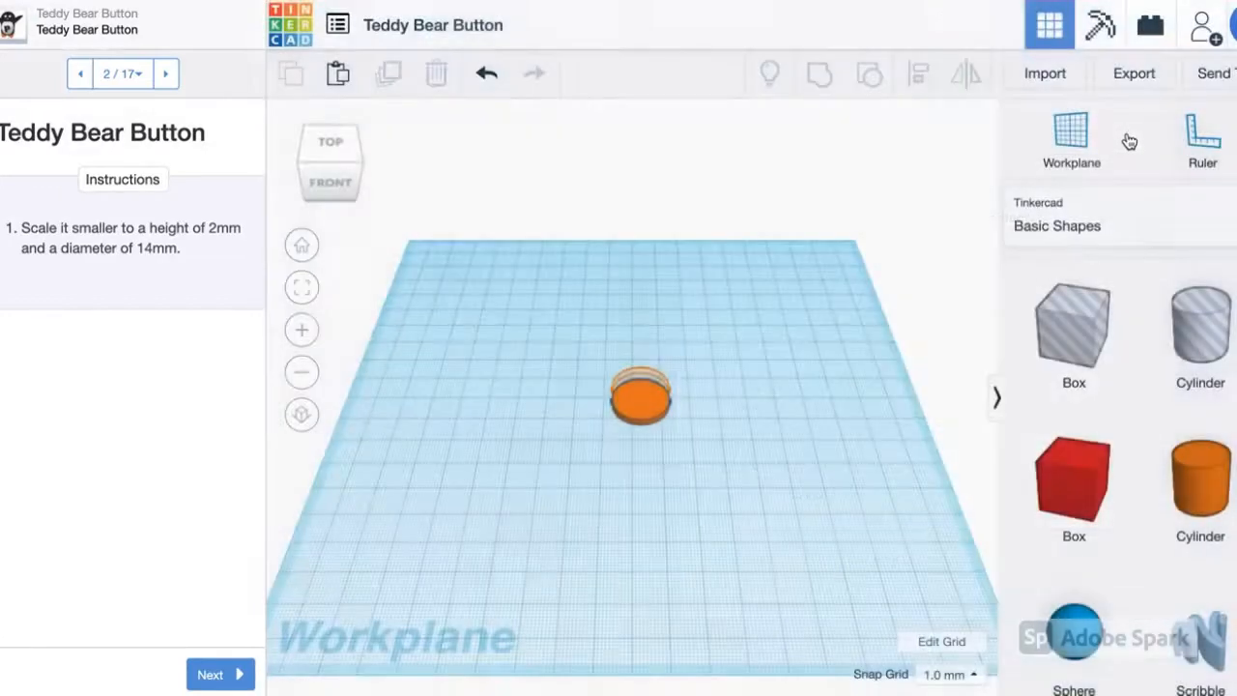
- Download a picture of the Teddy Bear Button design through Send To and open the downloaded file's options
click(1225, 76)
scroll(961, 173, down, 1)
scroll(962, 173, up, 1)
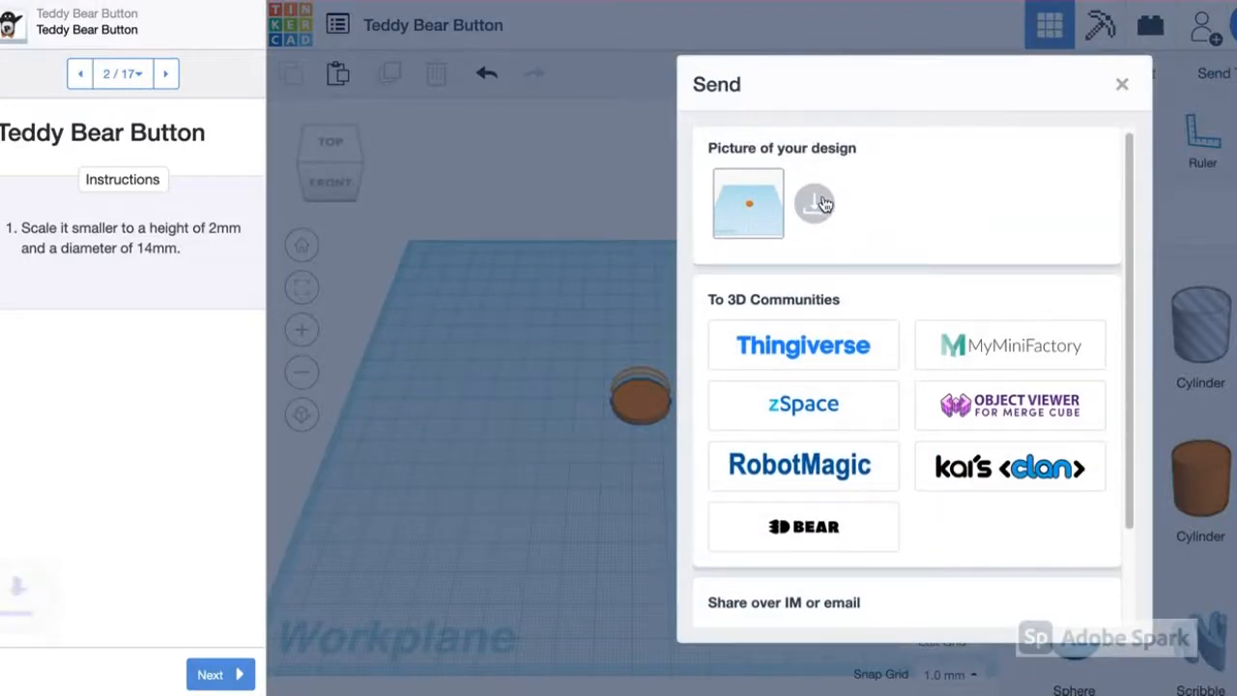
click(816, 203)
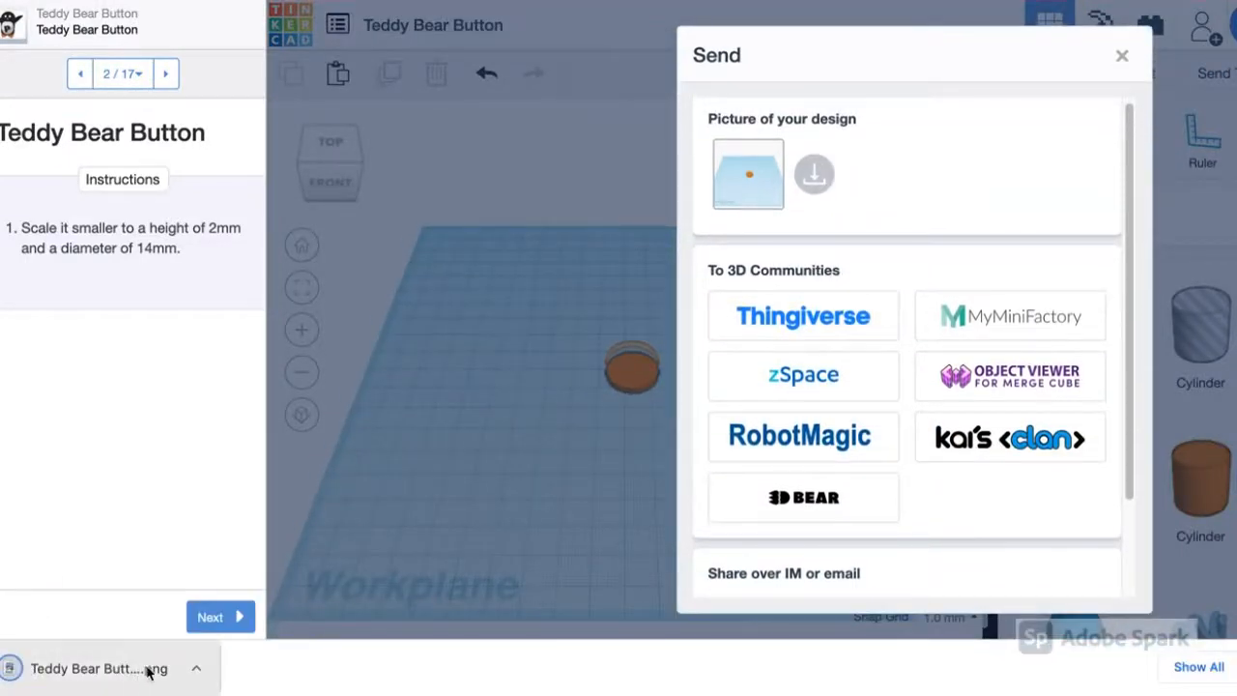
click(200, 672)
click(256, 586)
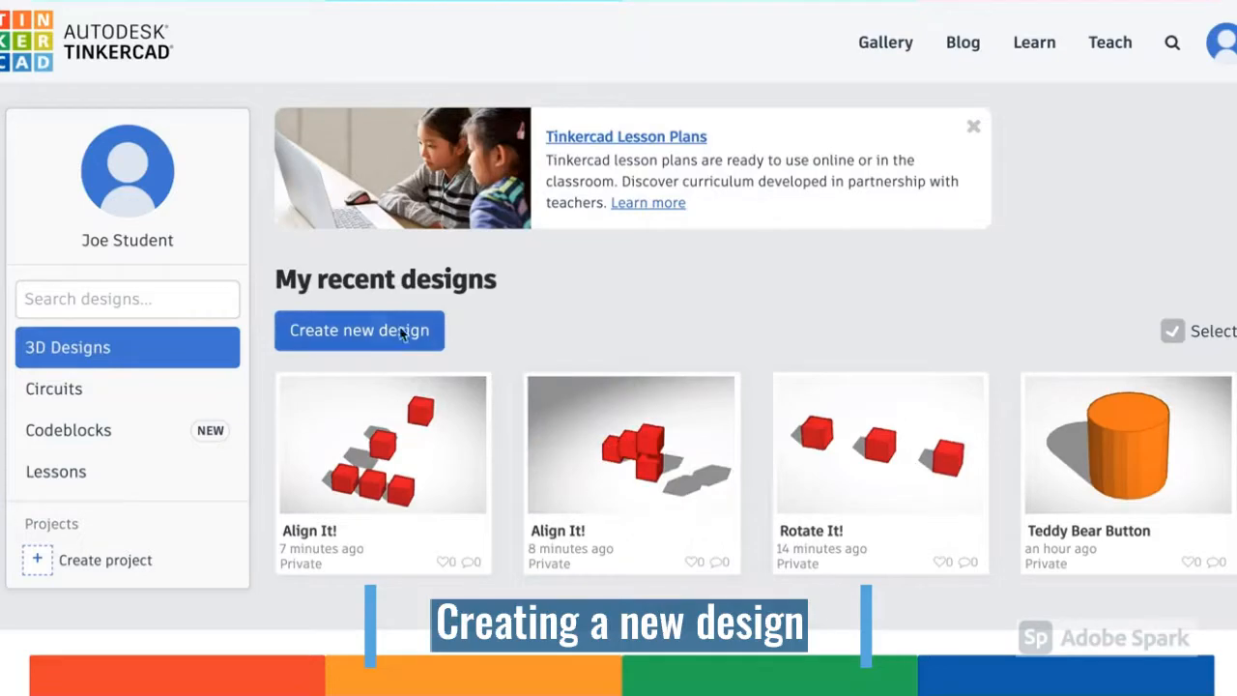
- Create a new 3D design and rename it Ancient Coin
click(378, 330)
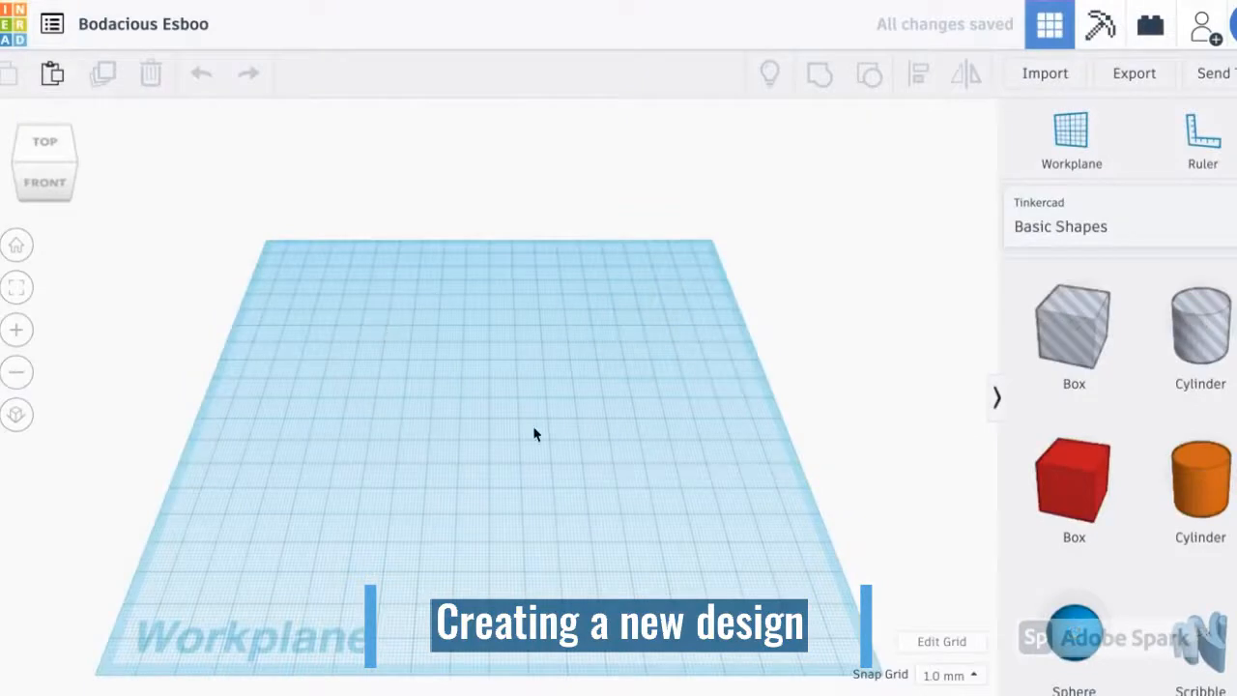
click(127, 21)
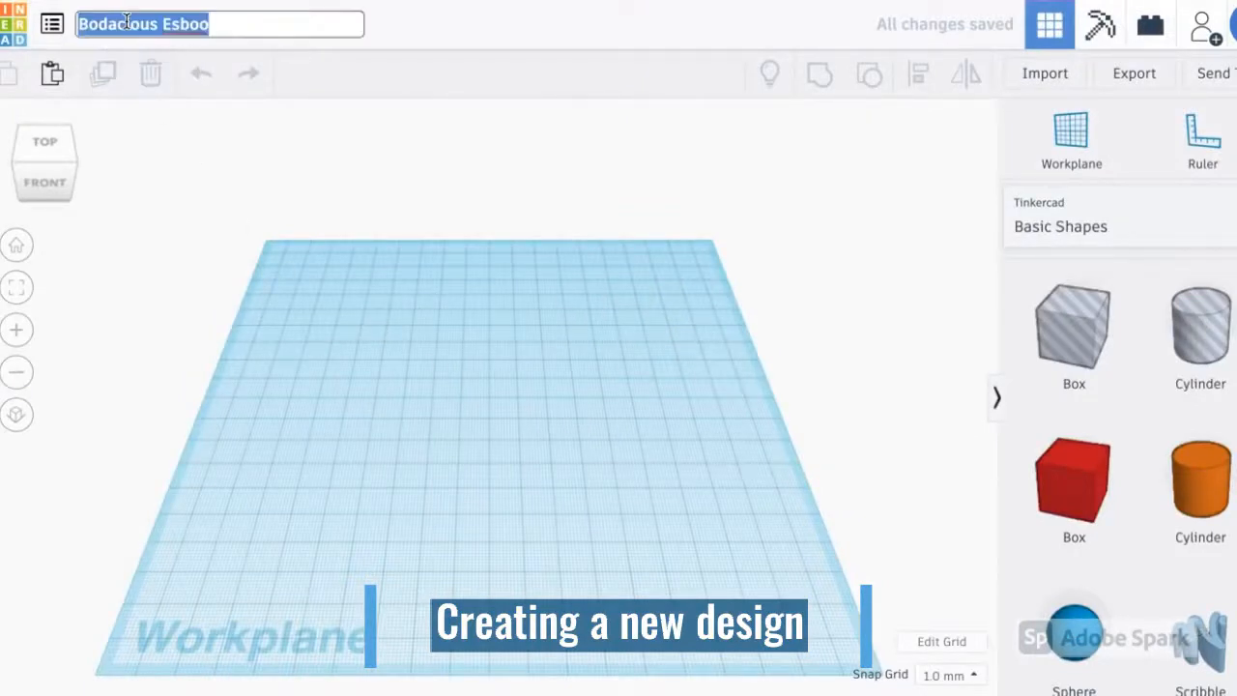
text(Anc)
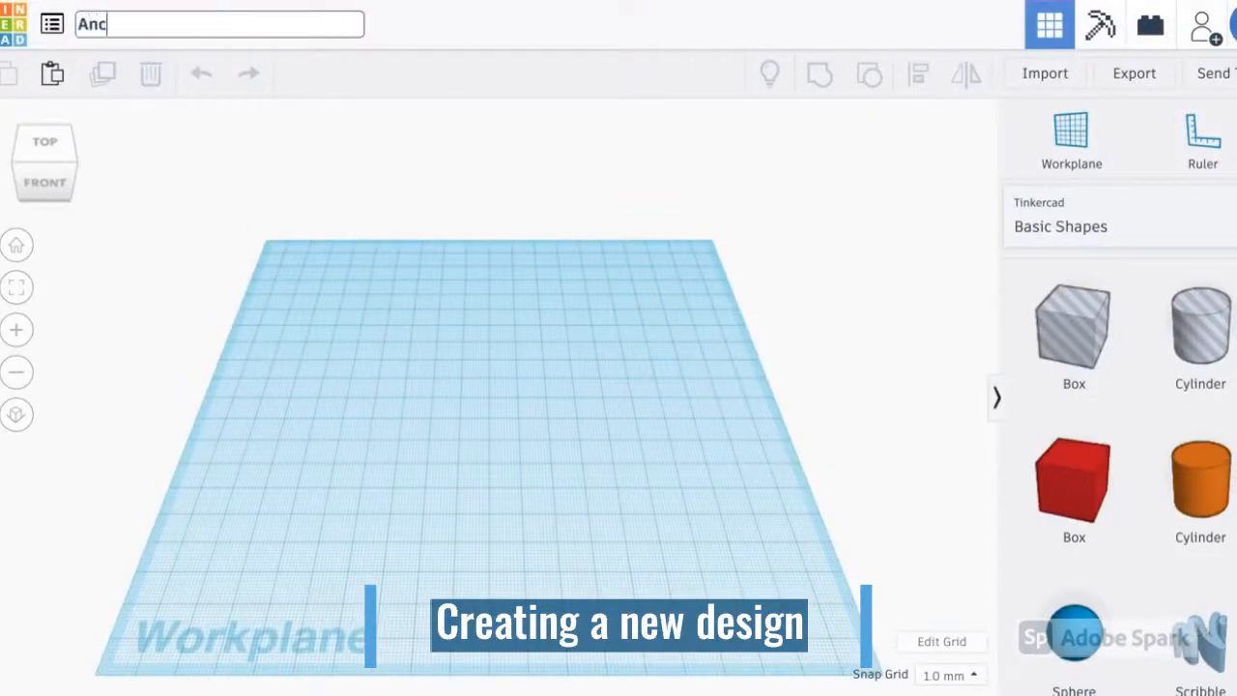
text(ient Coin)
click(620, 309)
- Place an orange Cylinder near the middle of the Workplane and flatten it to a height of 2 mm
click(1201, 488)
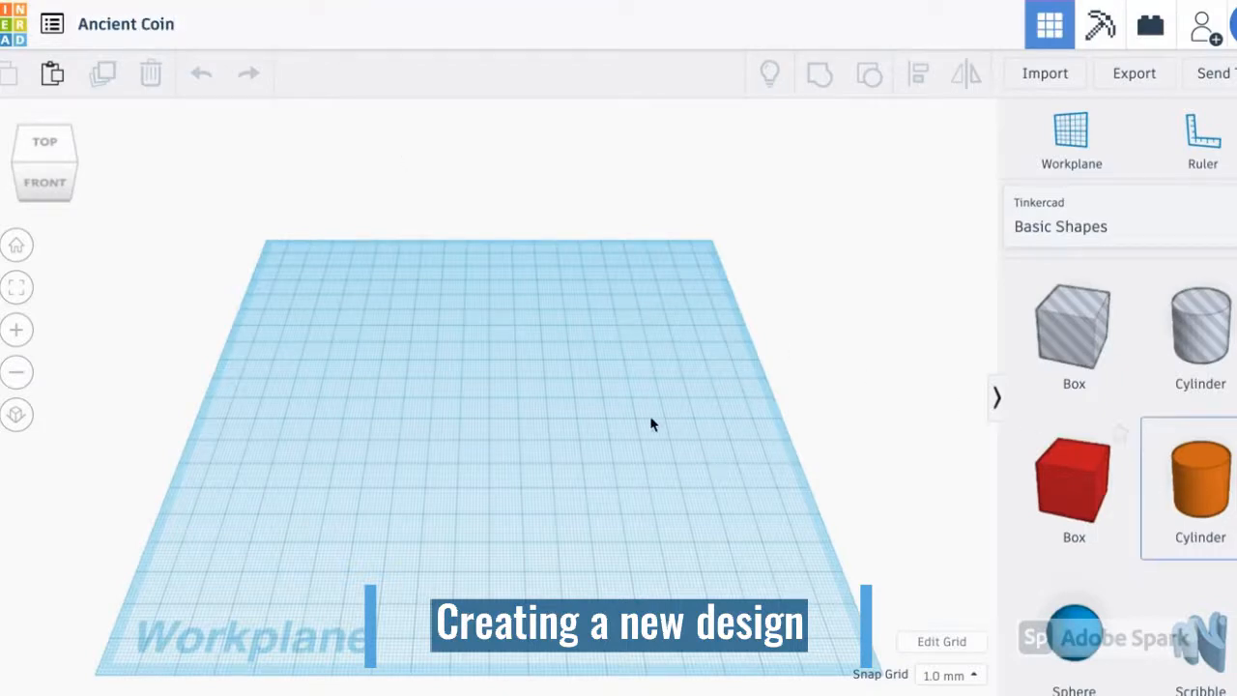
click(480, 397)
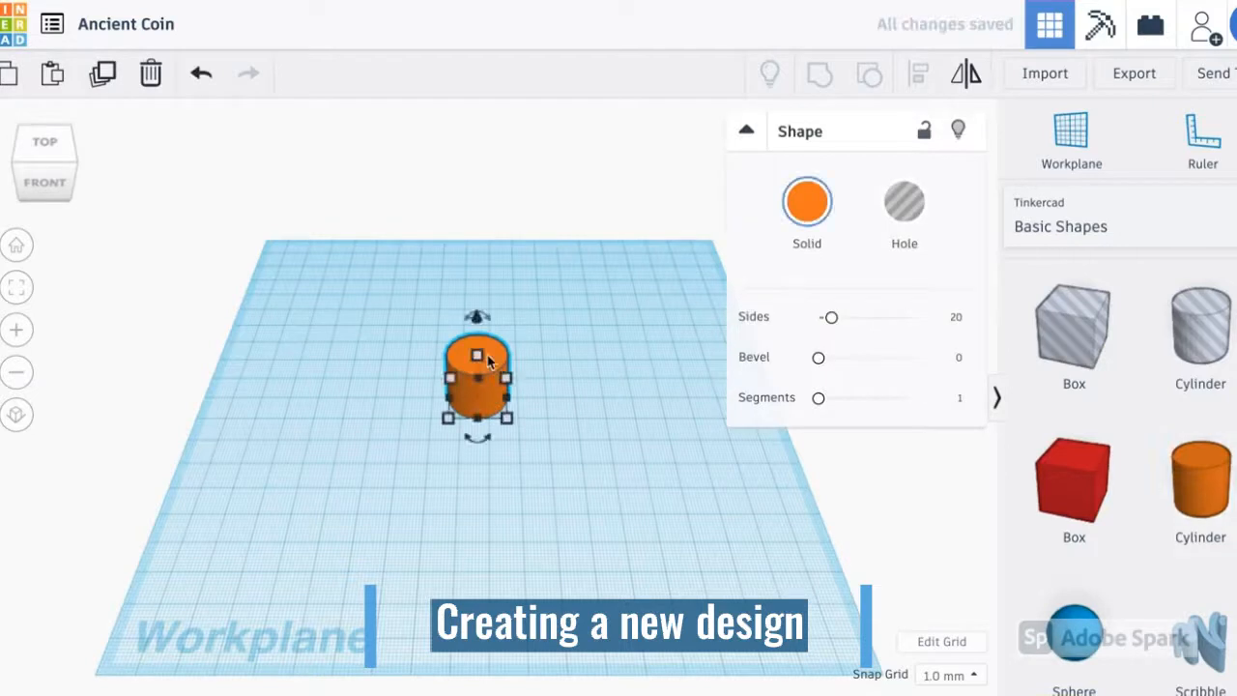
drag(480, 357, 477, 395)
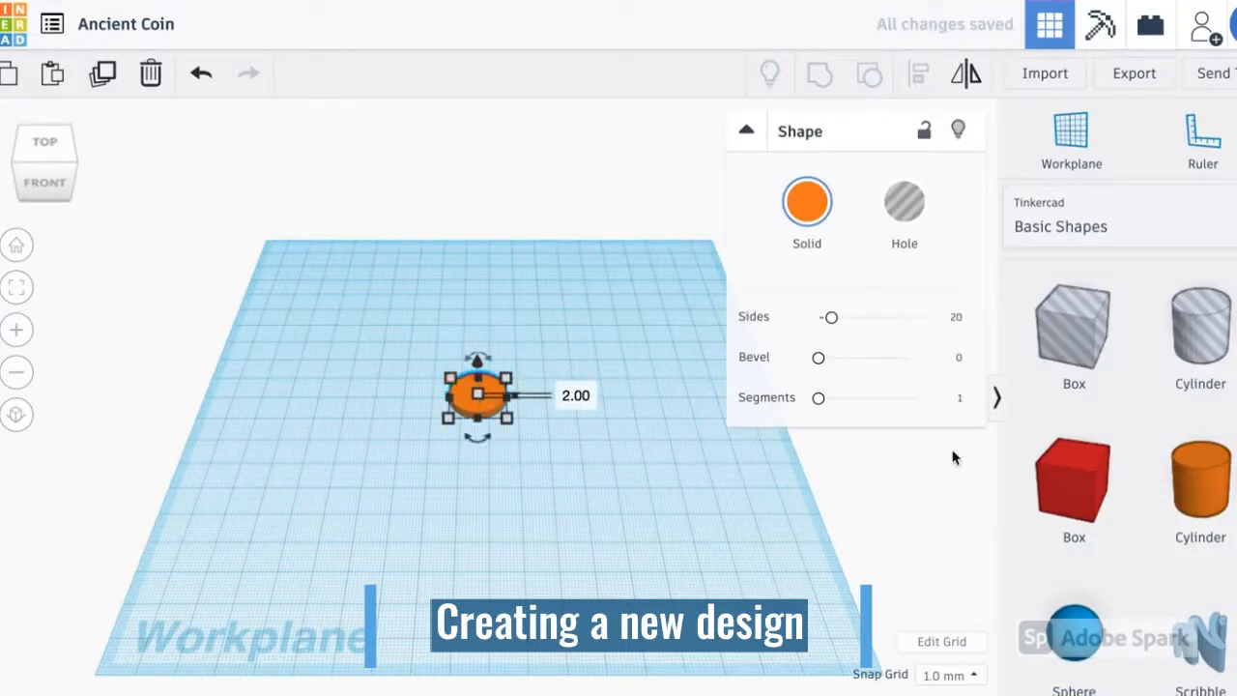
- Look through the Basic Shapes library for shapes that could be added to the coin
scroll(1124, 452, down, 1)
scroll(1123, 454, down, 4)
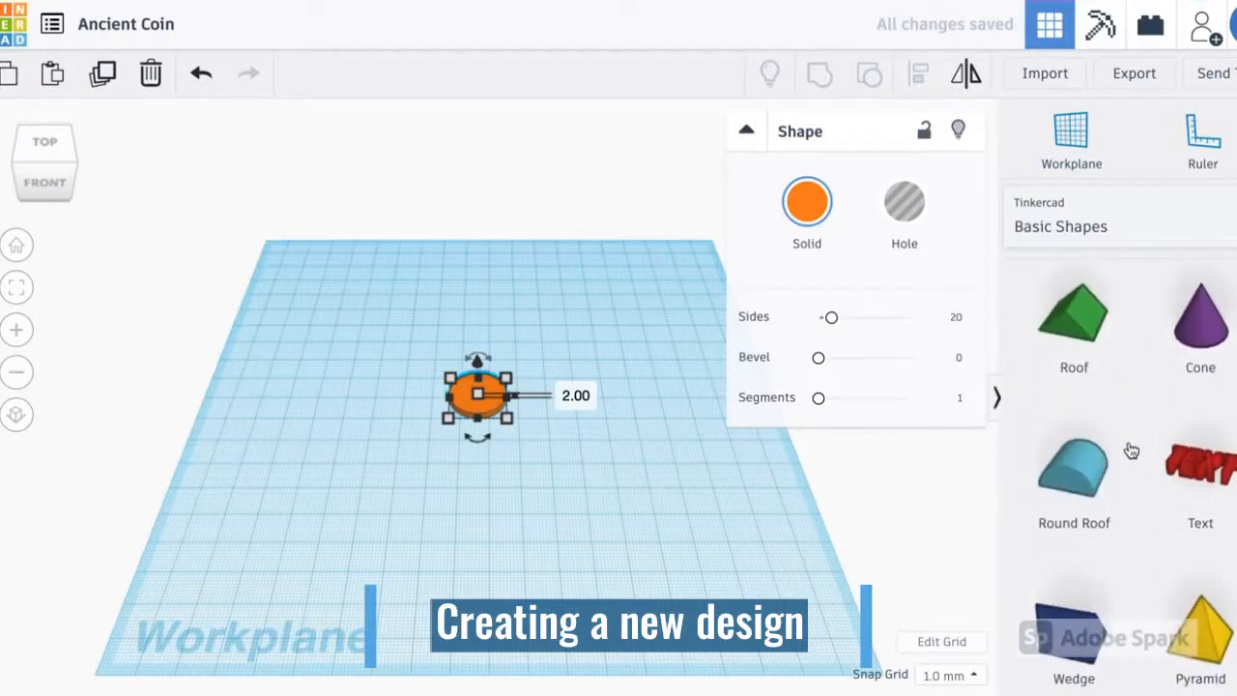
key(Escape)
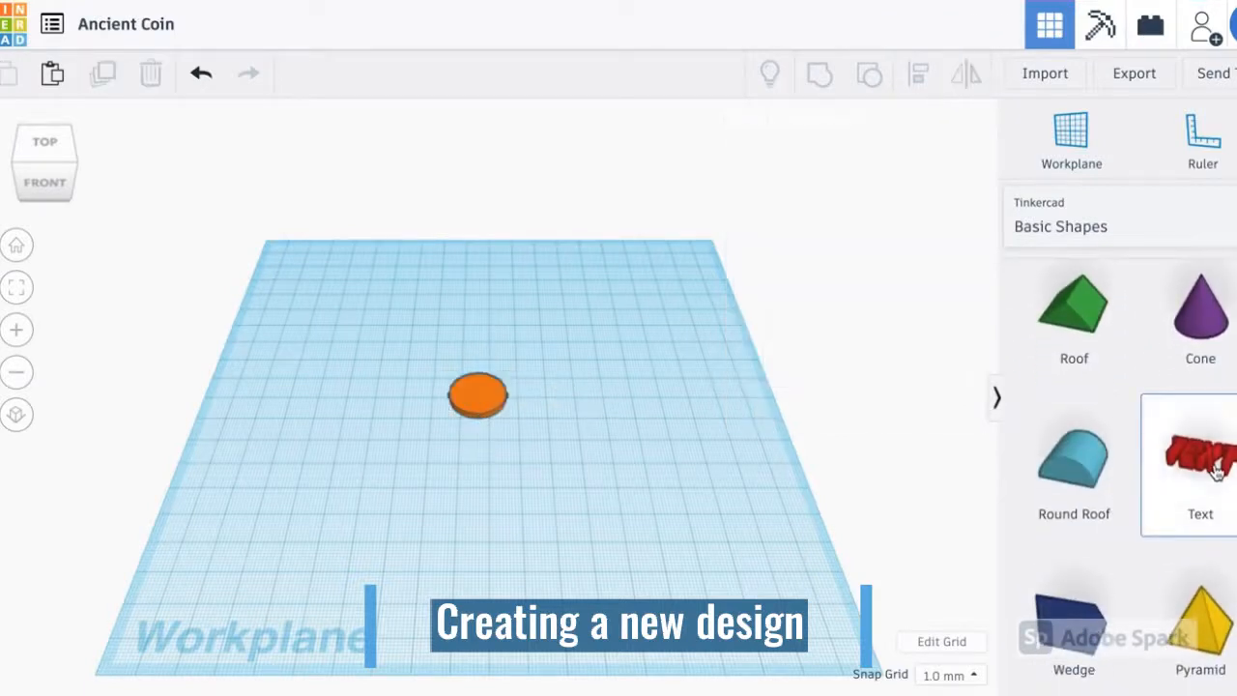
scroll(1216, 470, down, 6)
scroll(1216, 469, down, 6)
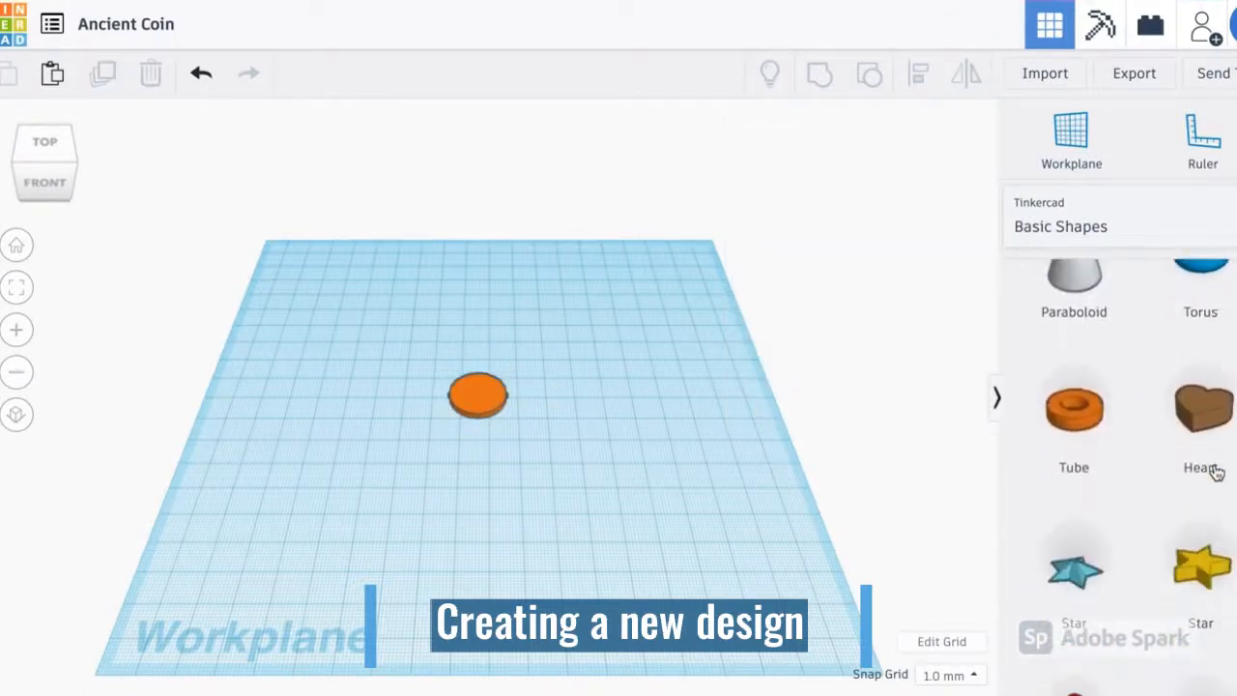
scroll(1162, 459, up, 15)
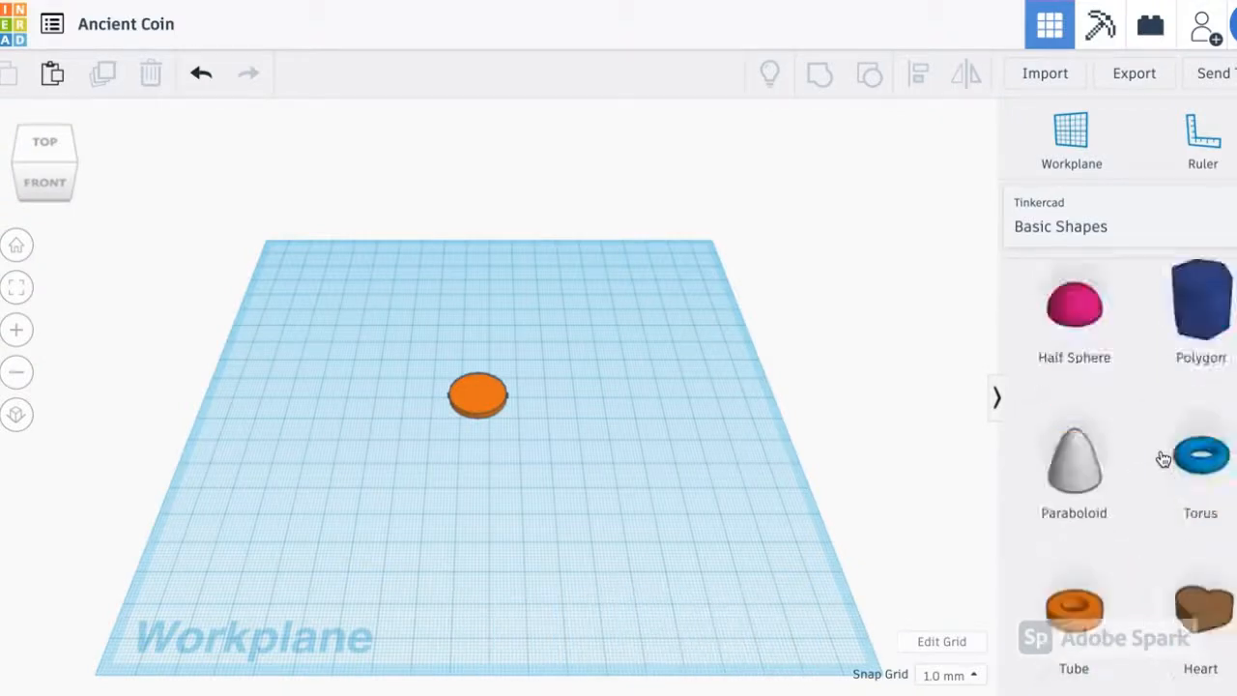
drag(993, 367, 687, 388)
key(Escape)
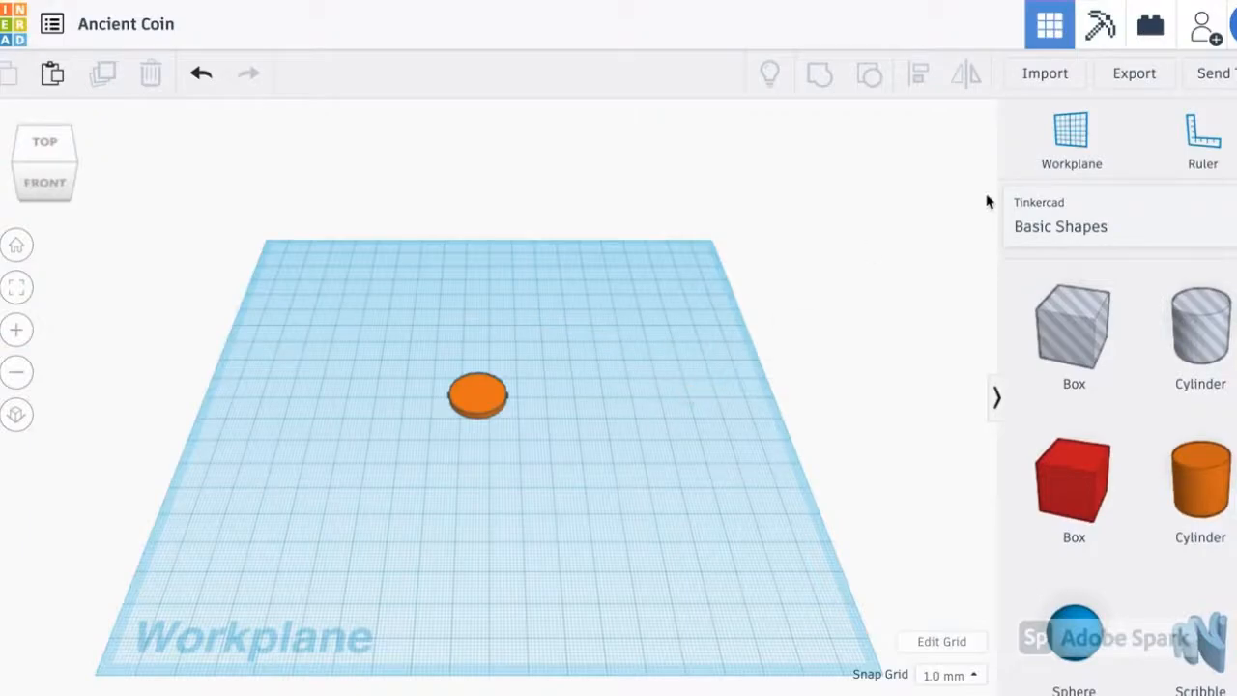
- Download a picture of the Ancient Coin design through Send To and close the dialog
click(1213, 77)
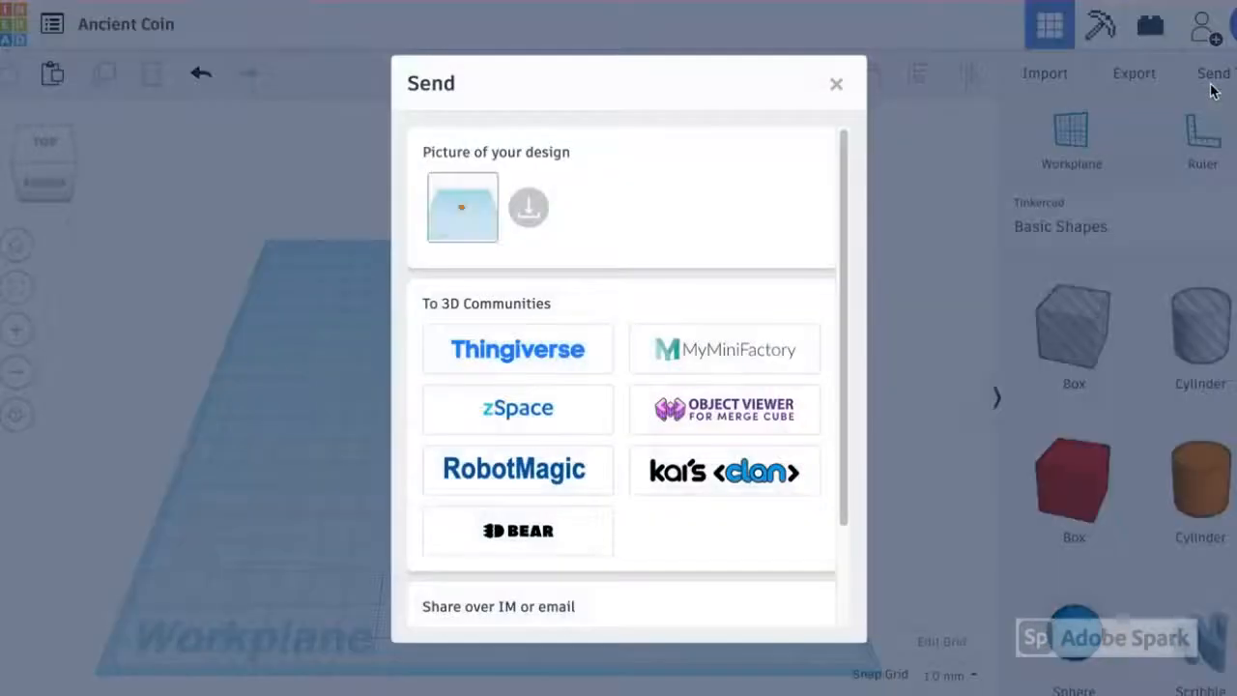
click(530, 210)
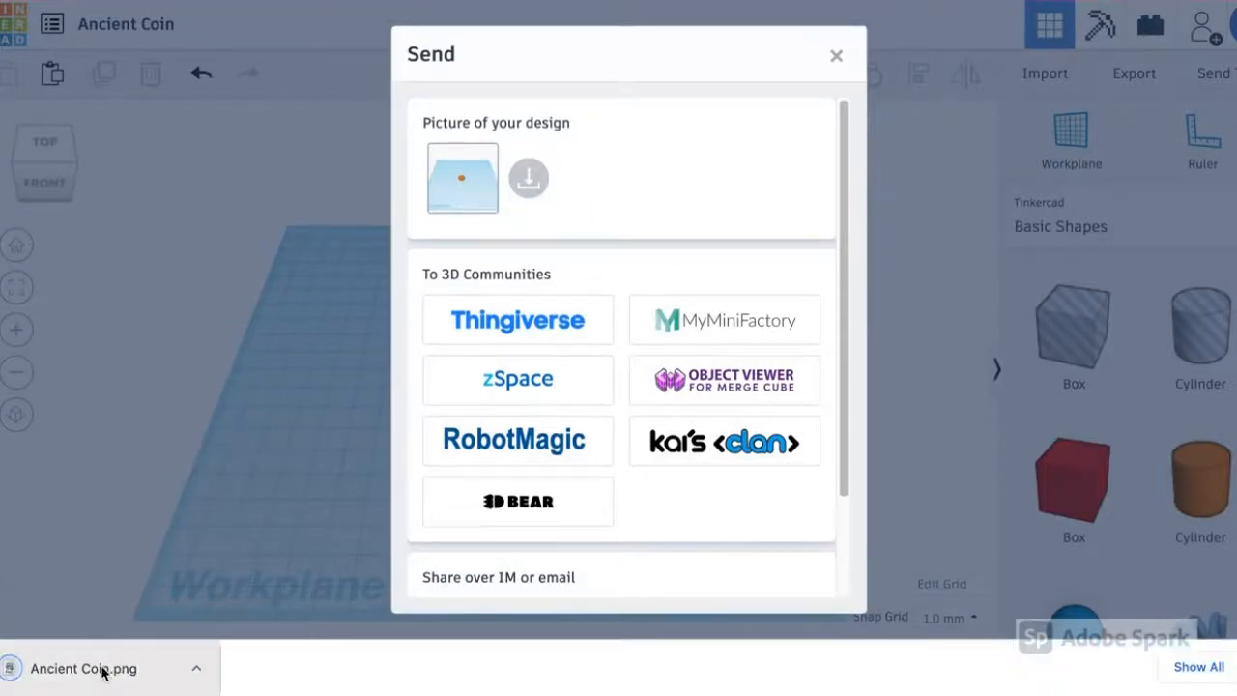
click(834, 58)
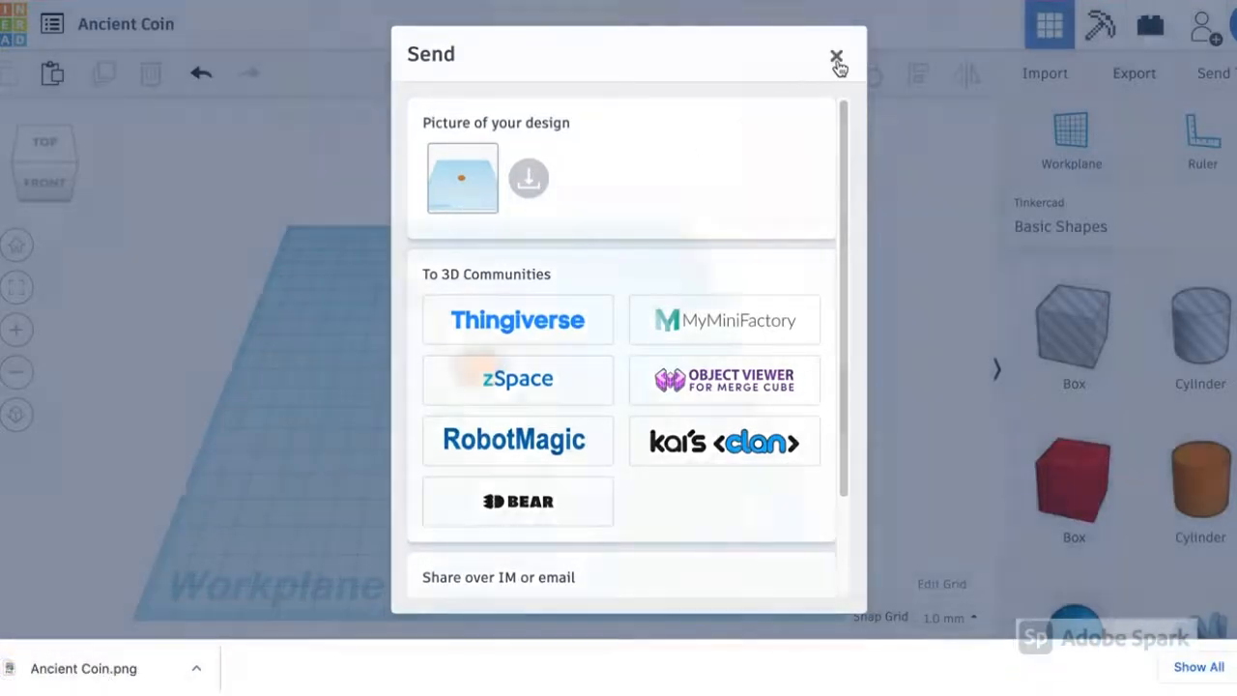